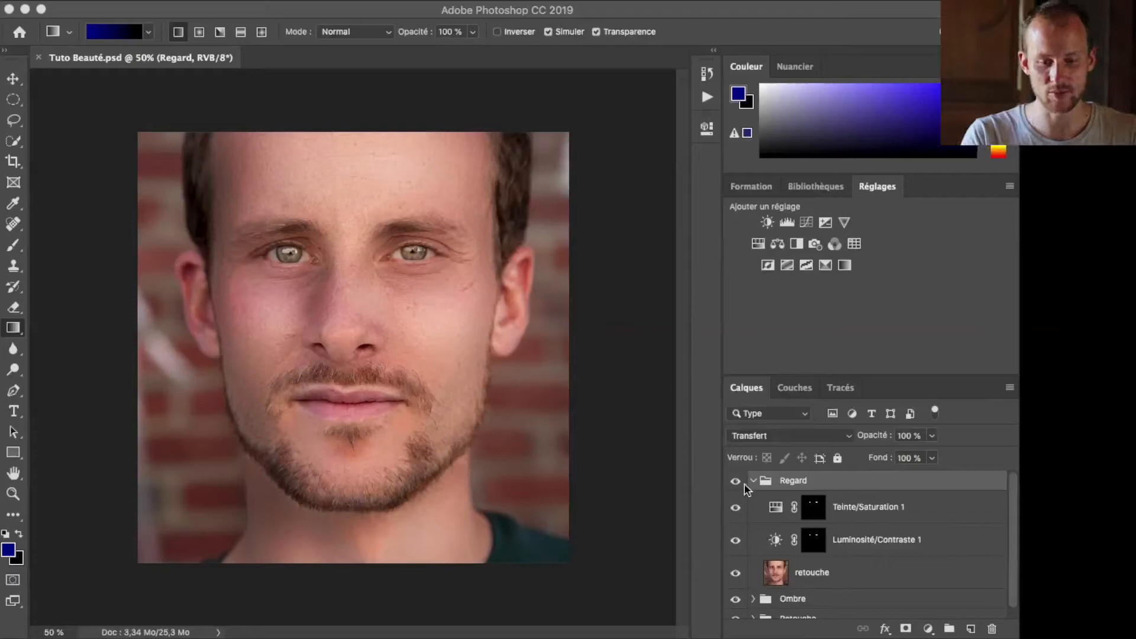
- Duplicate the Regard layer group and rename the copy Maquillage
click(753, 480)
drag(831, 481, 975, 625)
double_click(810, 481)
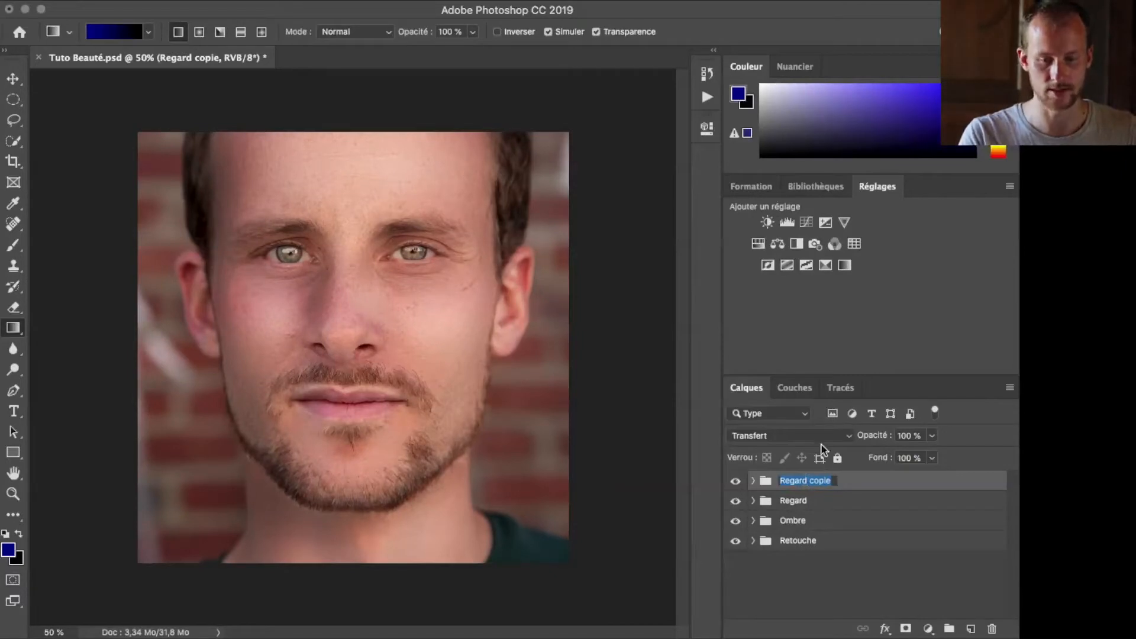
text(Maquilla)
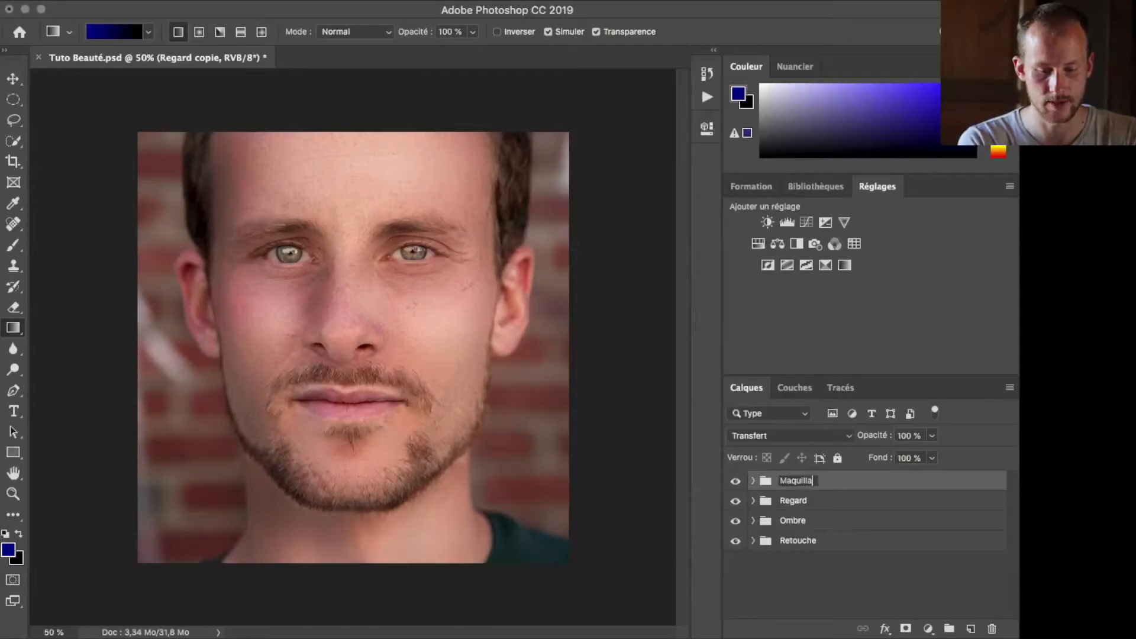
key(Return)
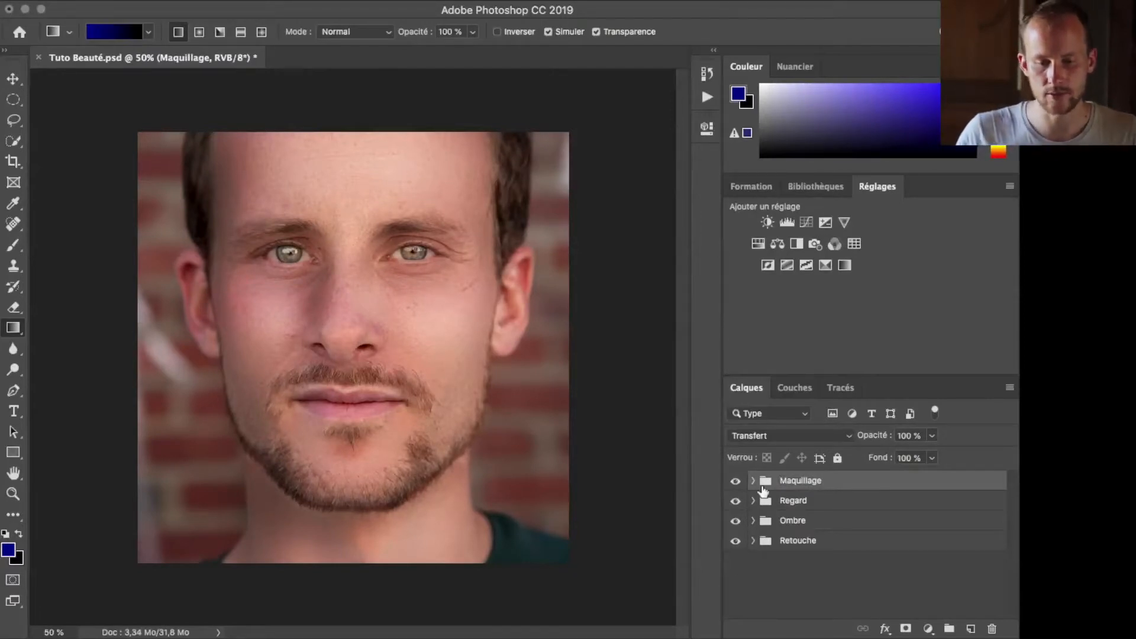
- Add a new layer named Bouche above the Teinte/Saturation 1 layer inside the Maquillage group
click(753, 481)
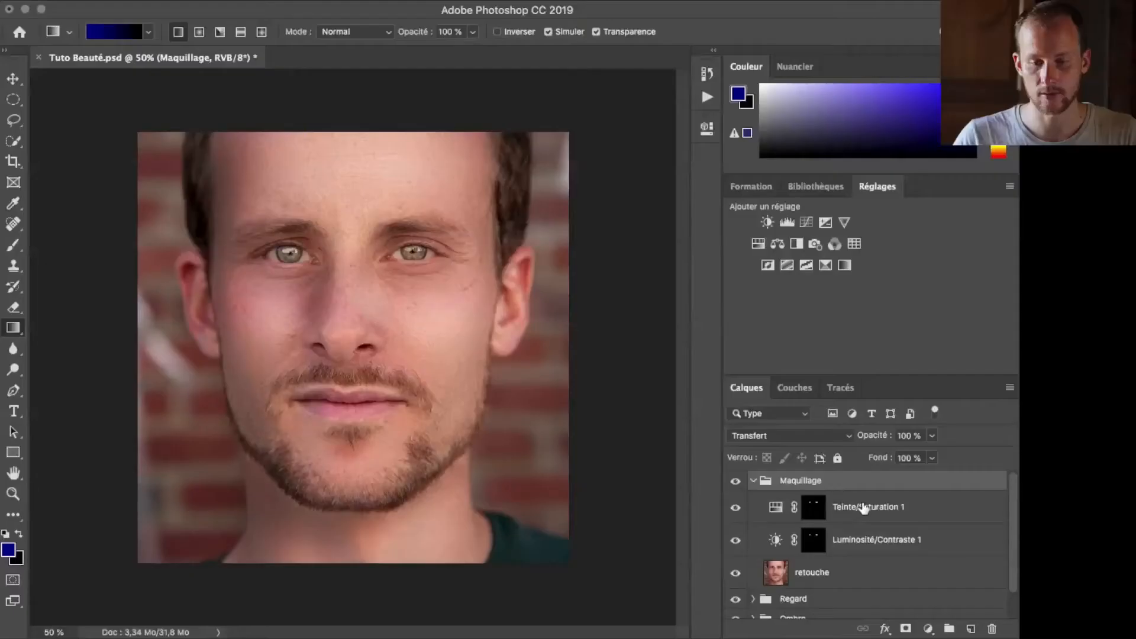
click(863, 508)
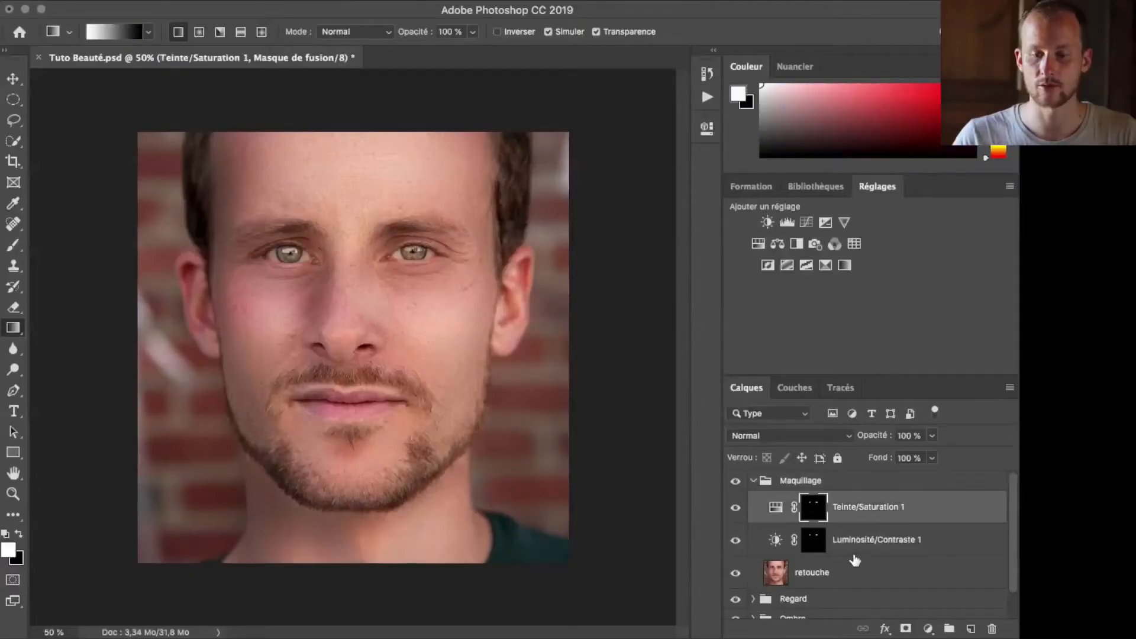
click(972, 629)
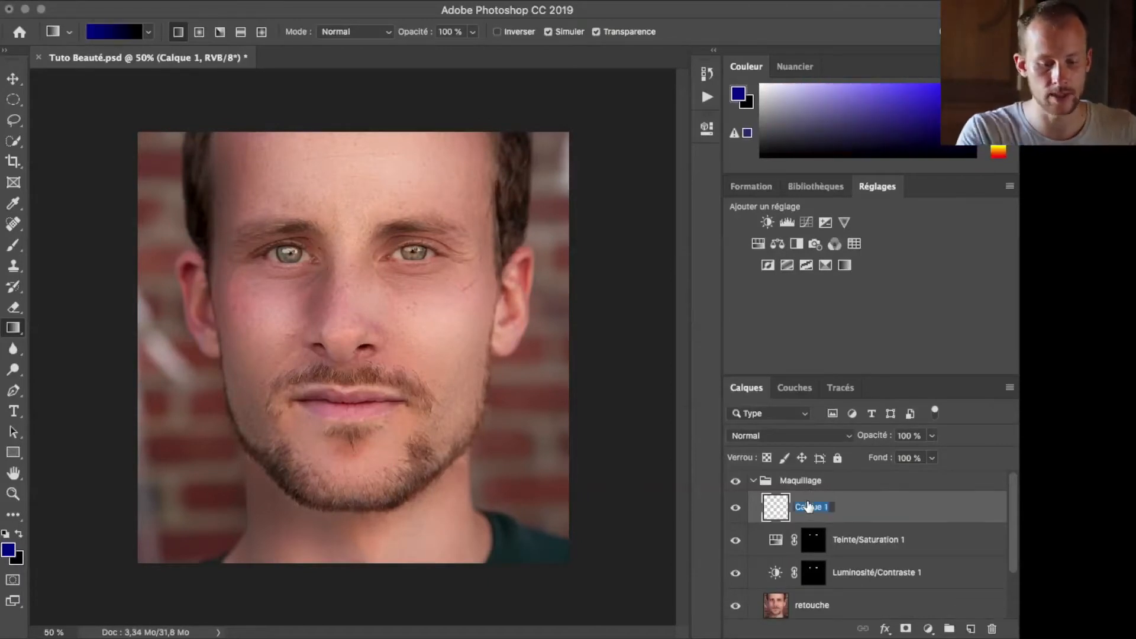
text(Eouche)
key(Return)
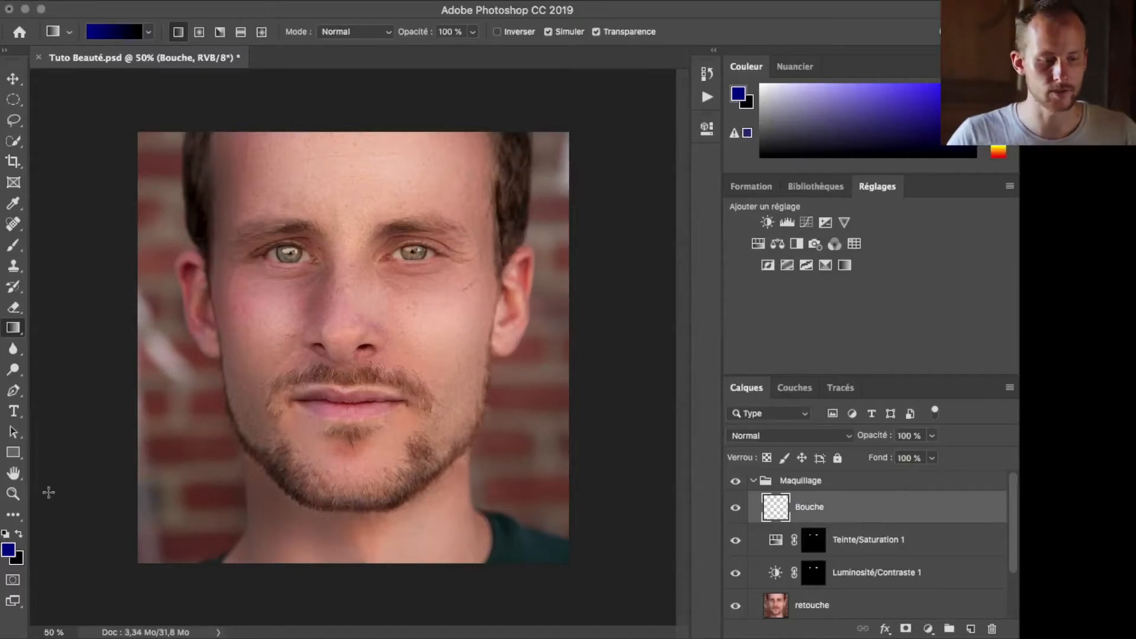
- Fill the entire Bouche layer with dark red 970101 using the Paint Bucket tool
click(14, 554)
drag(773, 339, 774, 229)
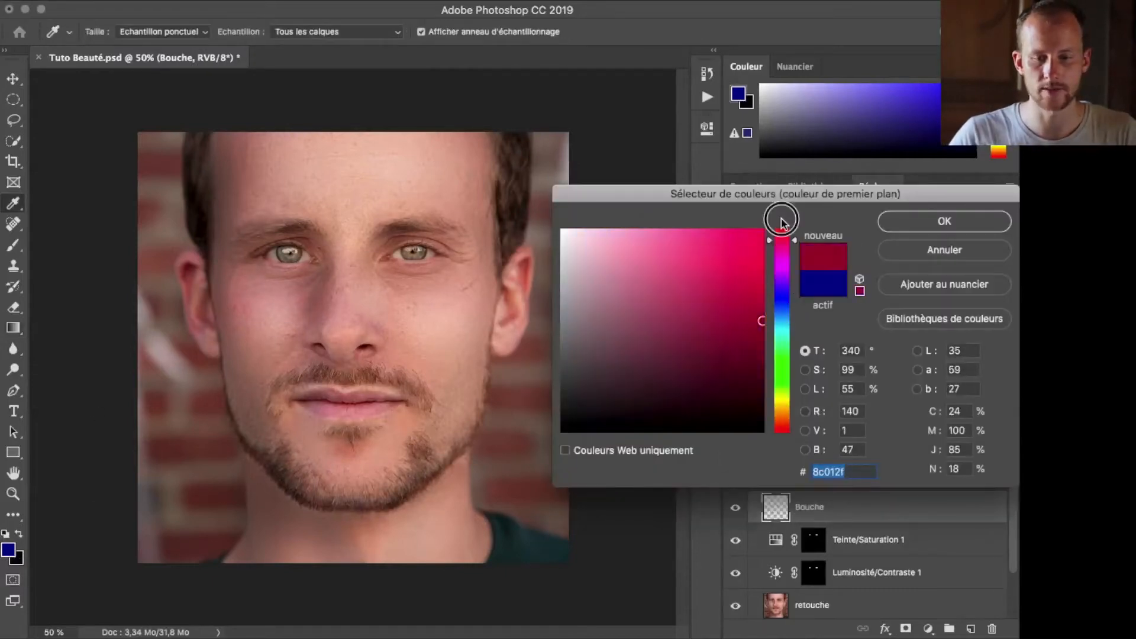
mouse_move(753, 310)
mouse_down()
mouse_move(763, 294)
mouse_move(744, 302)
mouse_move(762, 313)
mouse_up()
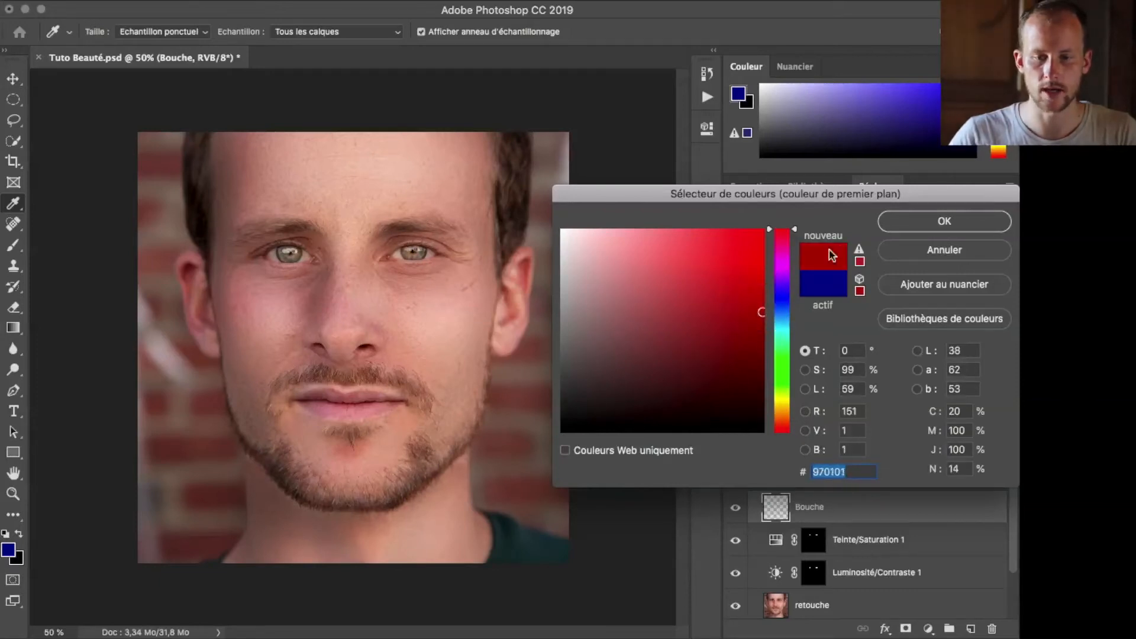
click(902, 221)
key(g)
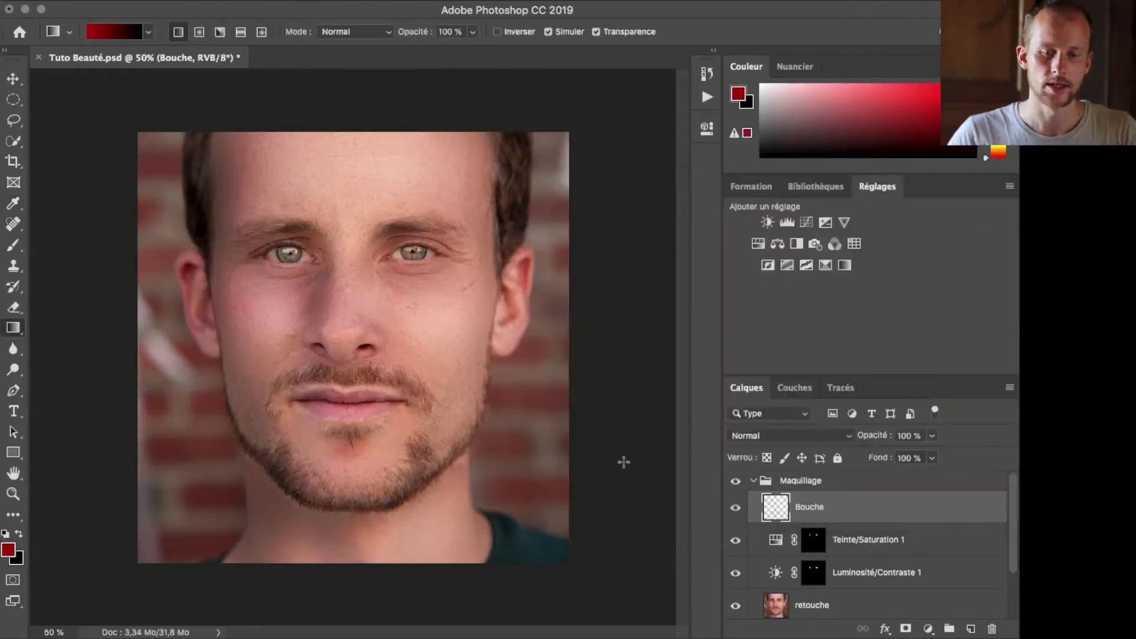
drag(13, 327, 55, 342)
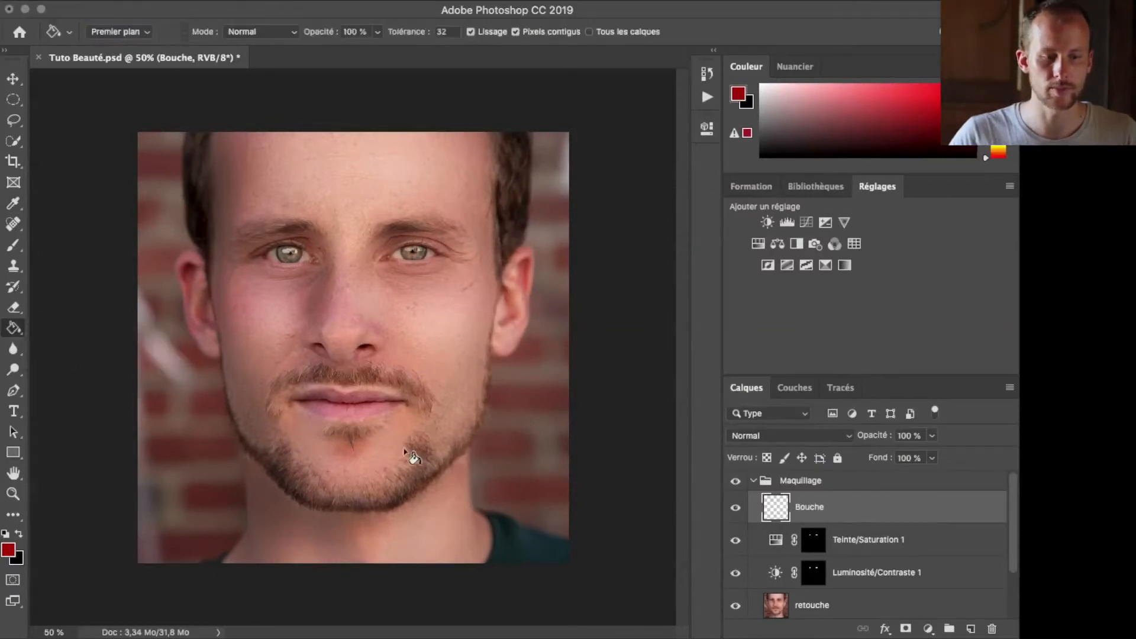
click(420, 318)
click(906, 628)
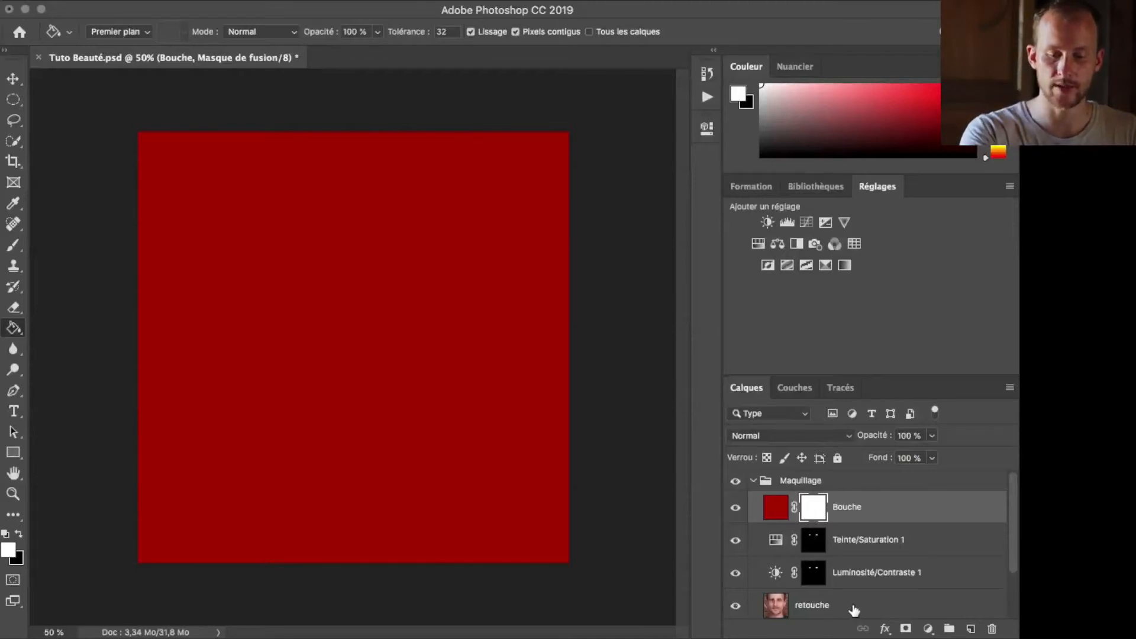
key(super+i)
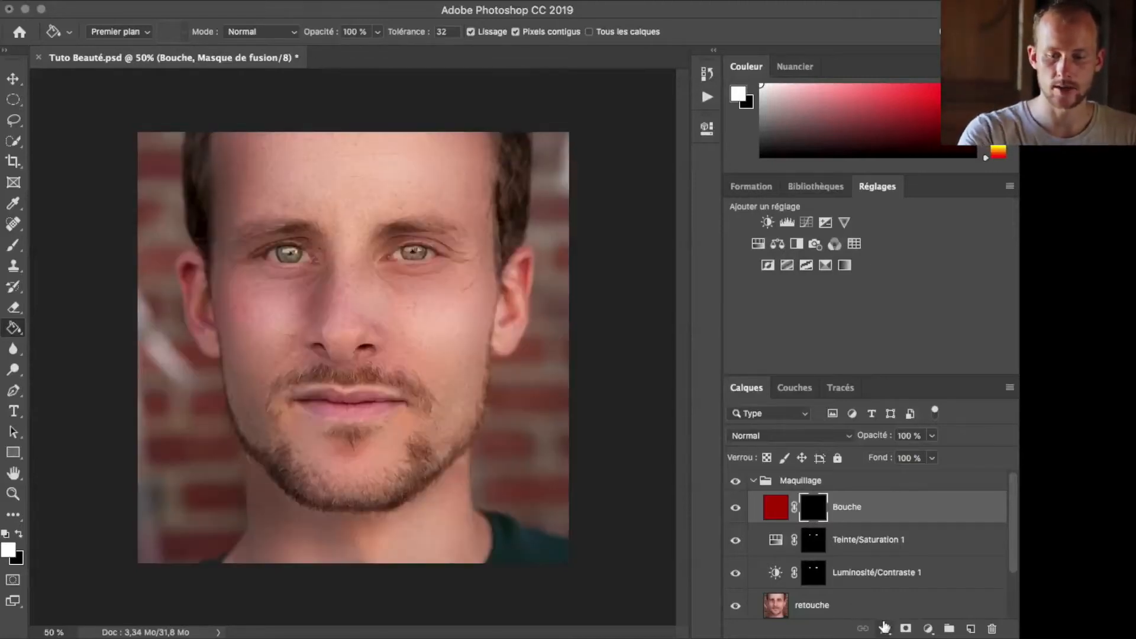
key(super+z)
key(super+z)
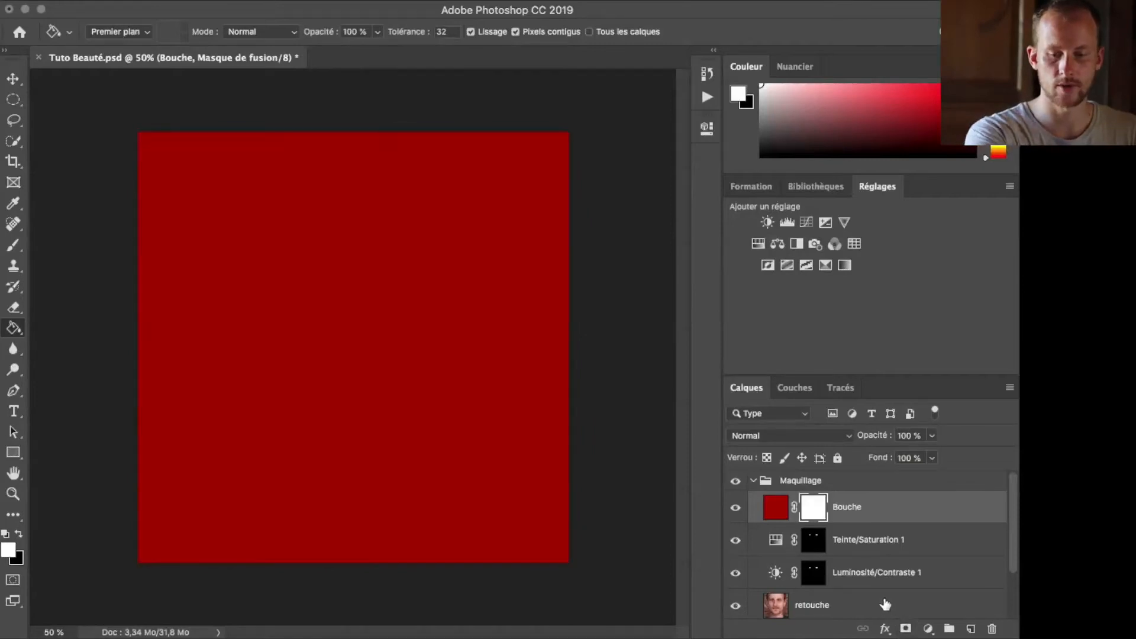
- Add an all-black mask to the Bouche layer and outline both lips with a freehand Lasso selection
alt+click(906, 630)
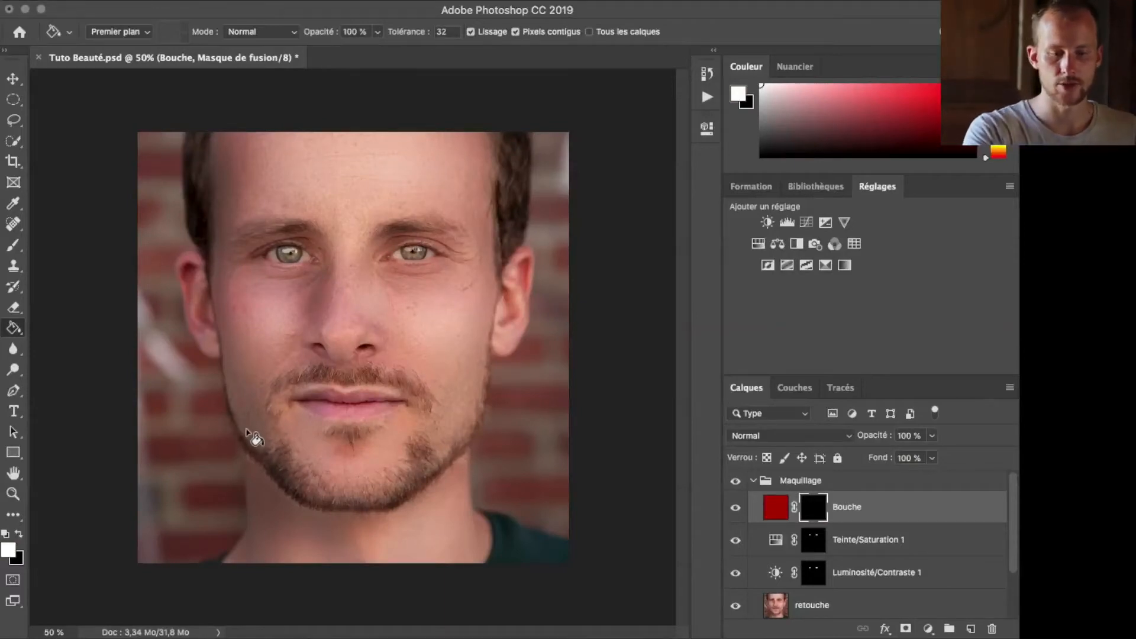
key(l)
key(super+plus)
key(super+plus)
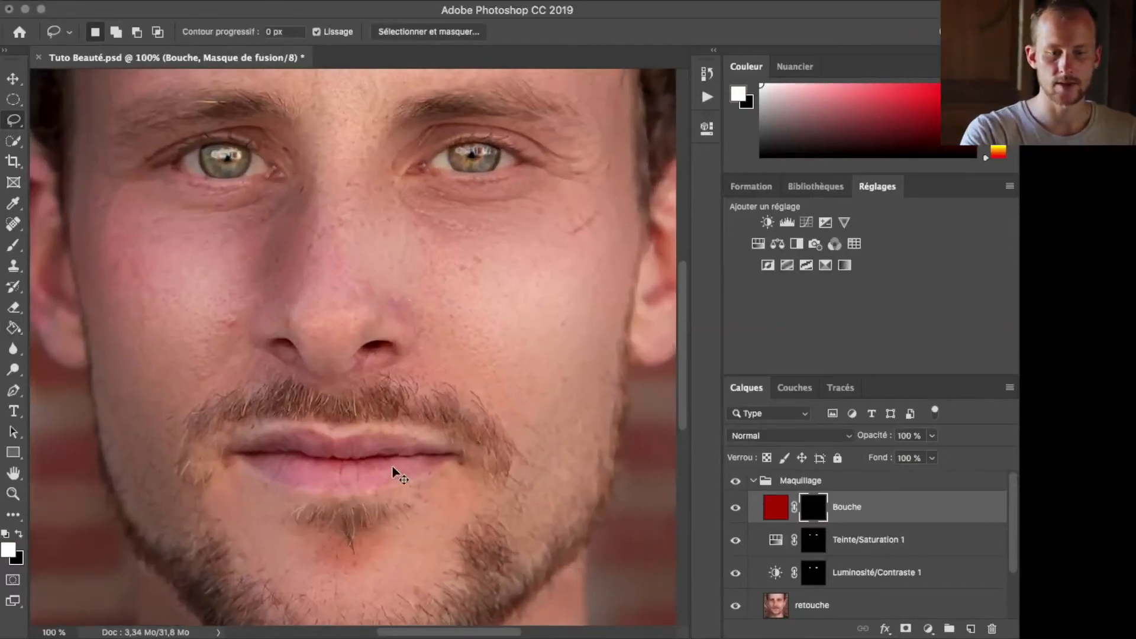
scroll(394, 471, down, 3)
scroll(392, 470, down, 2)
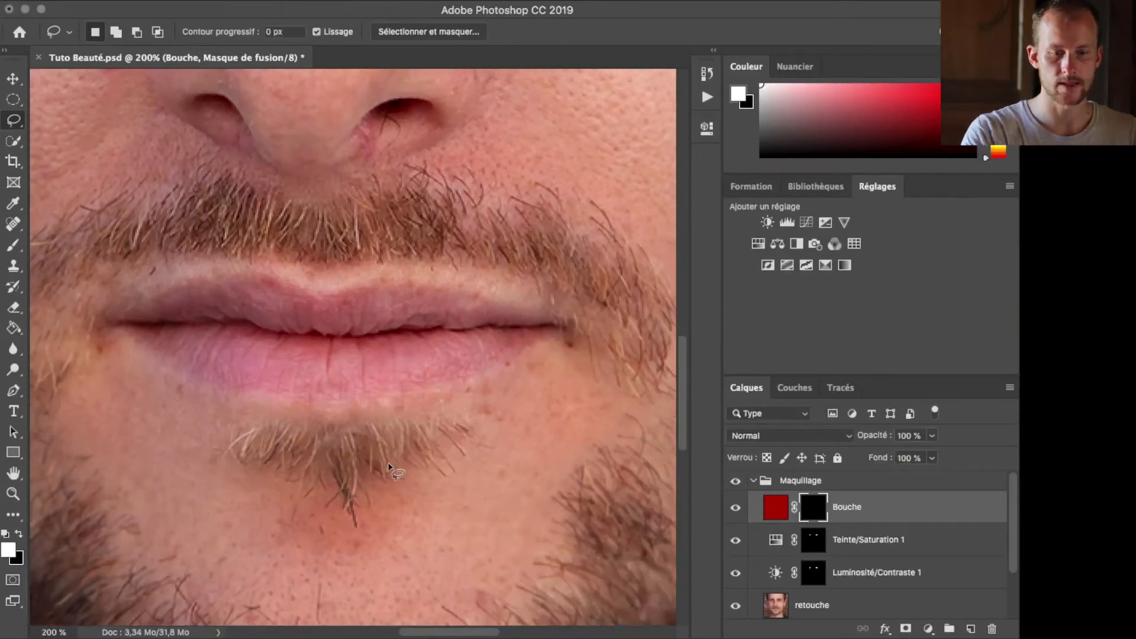
mouse_move(305, 290)
mouse_down()
mouse_move(159, 296)
mouse_move(115, 324)
mouse_move(228, 385)
mouse_move(323, 397)
mouse_move(465, 377)
mouse_move(534, 349)
mouse_move(556, 323)
mouse_move(442, 288)
mouse_move(308, 290)
mouse_up()
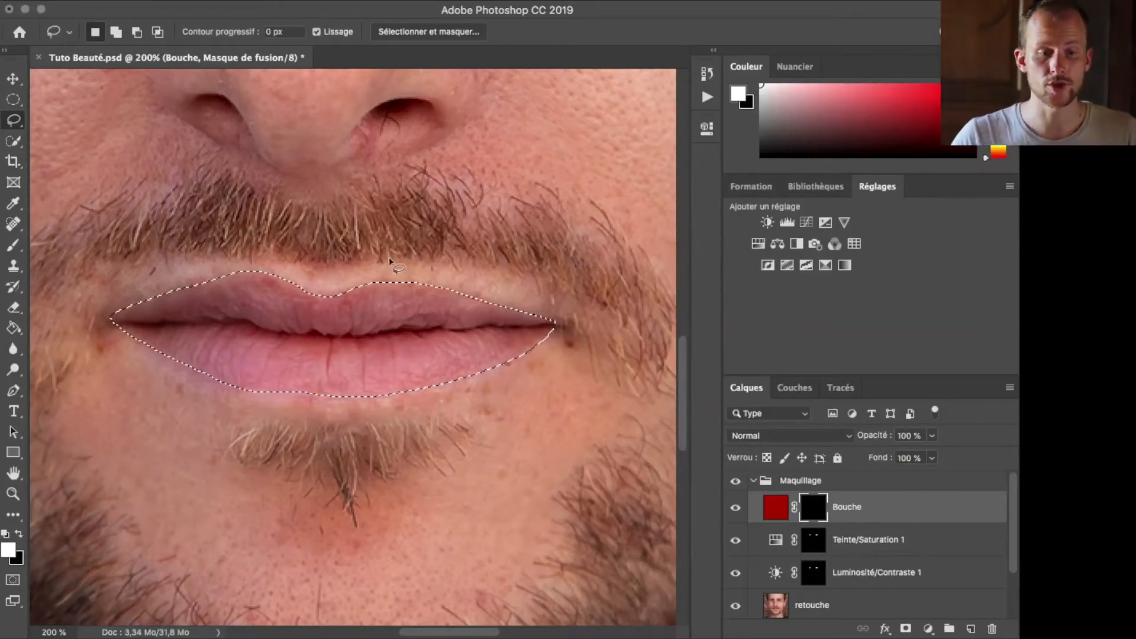
- Refine the lip selection's edge with Lissage 47 and Contour progressif 3,1 px
click(422, 32)
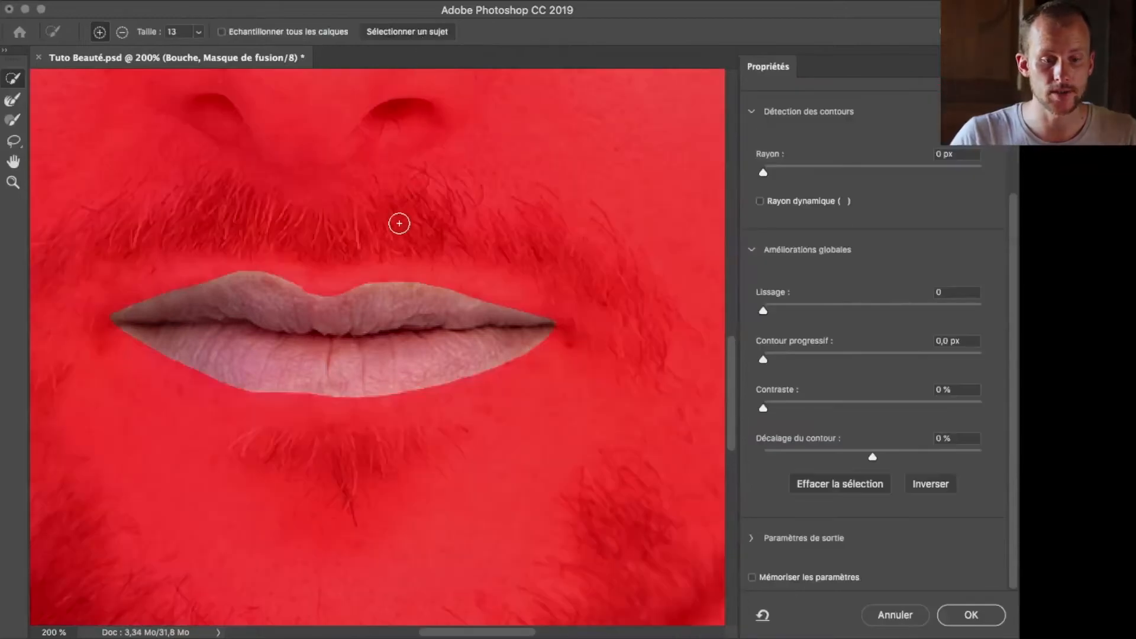
mouse_move(868, 308)
mouse_down()
mouse_move(858, 311)
mouse_move(868, 314)
mouse_up()
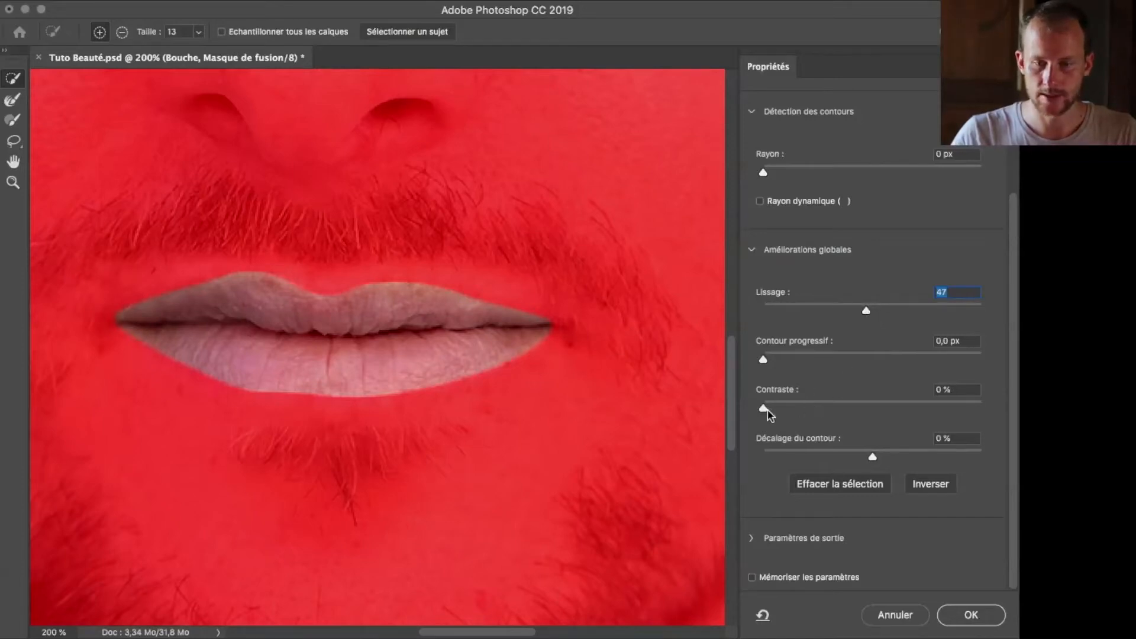
click(789, 355)
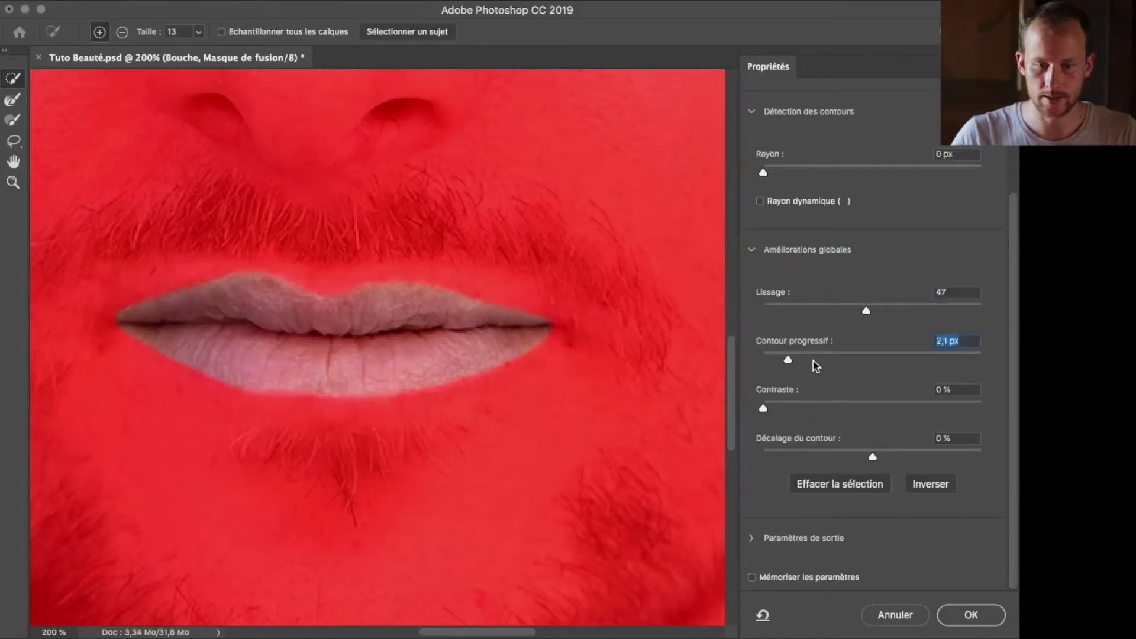
click(801, 358)
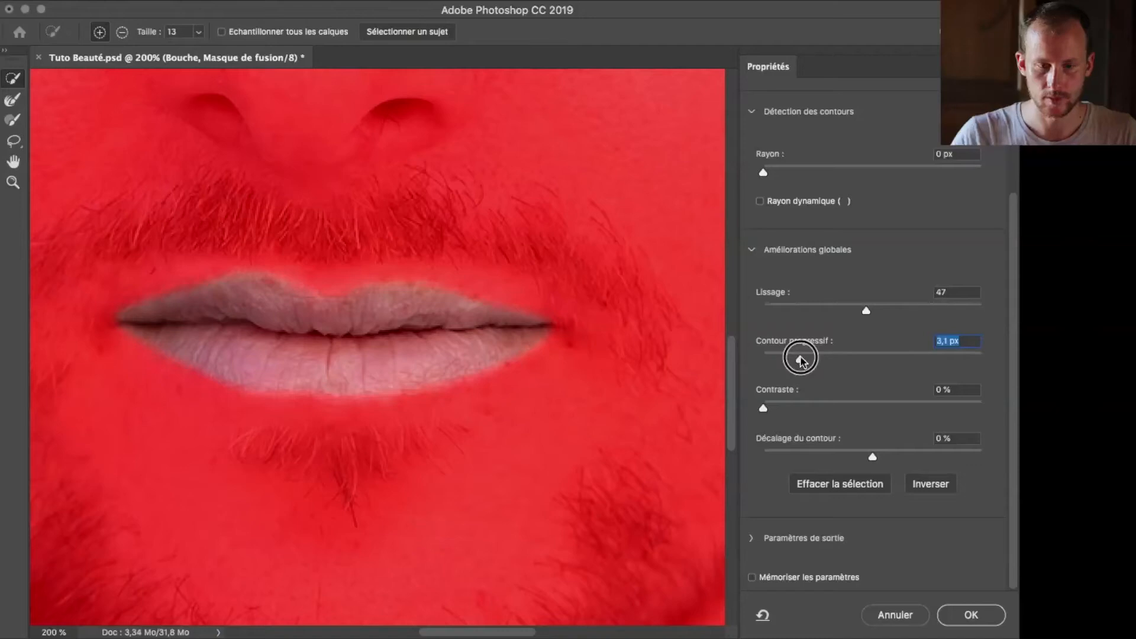
click(969, 616)
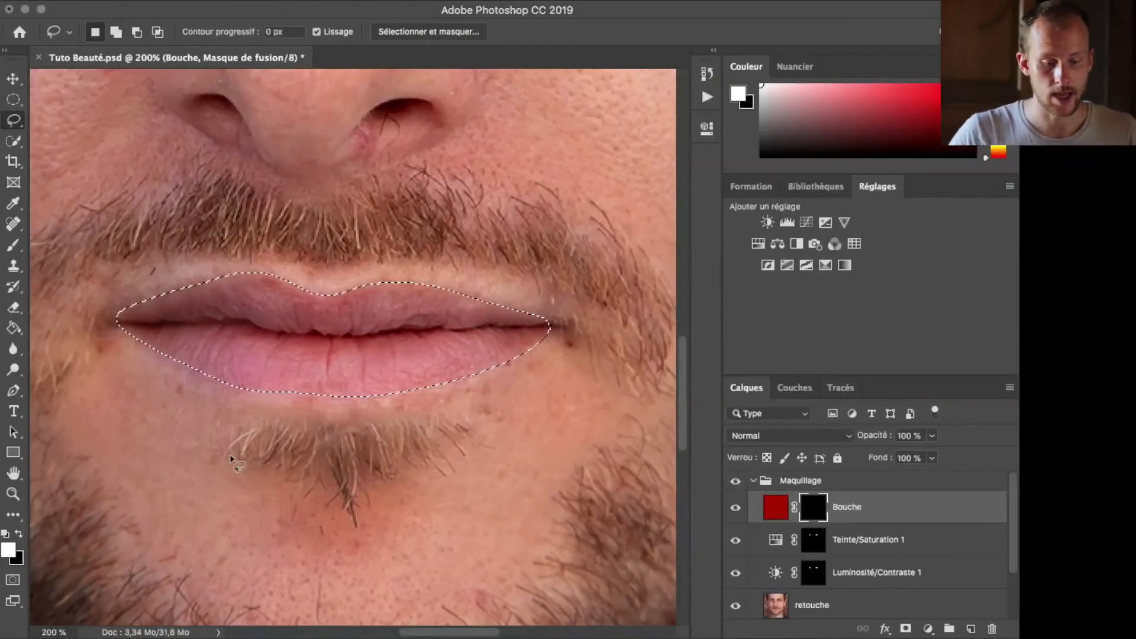
- Fill the lip selection with white on the Bouche mask using the Paint Bucket, and deselect
key(g)
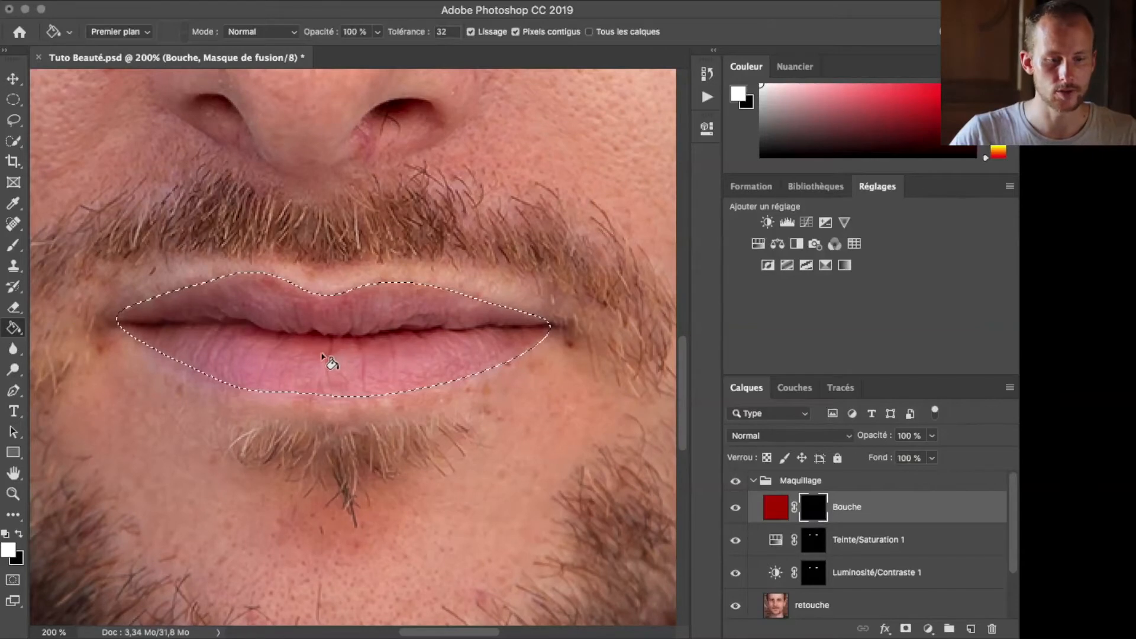
click(335, 333)
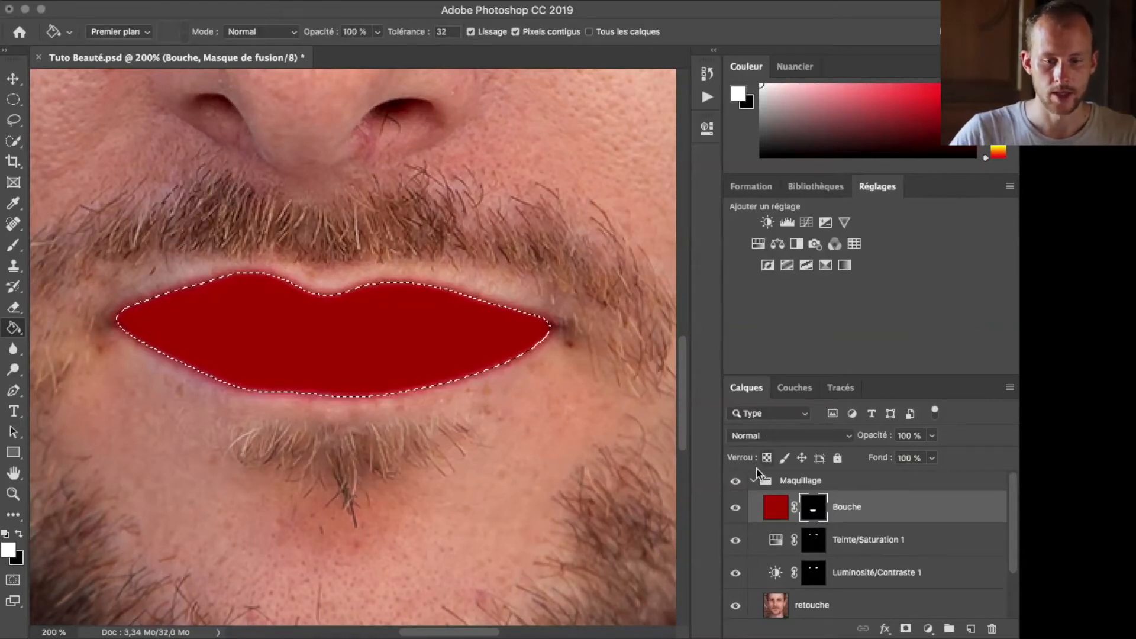
key(ctrl+d)
- Set the Bouche layer's blend mode to Produit and its opacity to 62 %
click(734, 435)
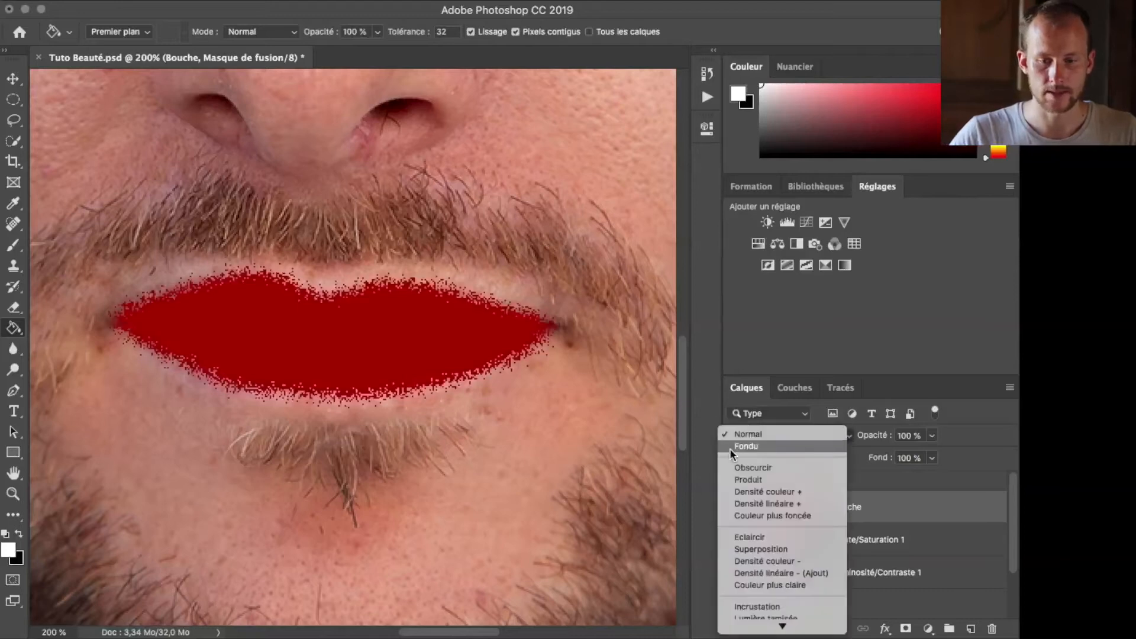
click(761, 478)
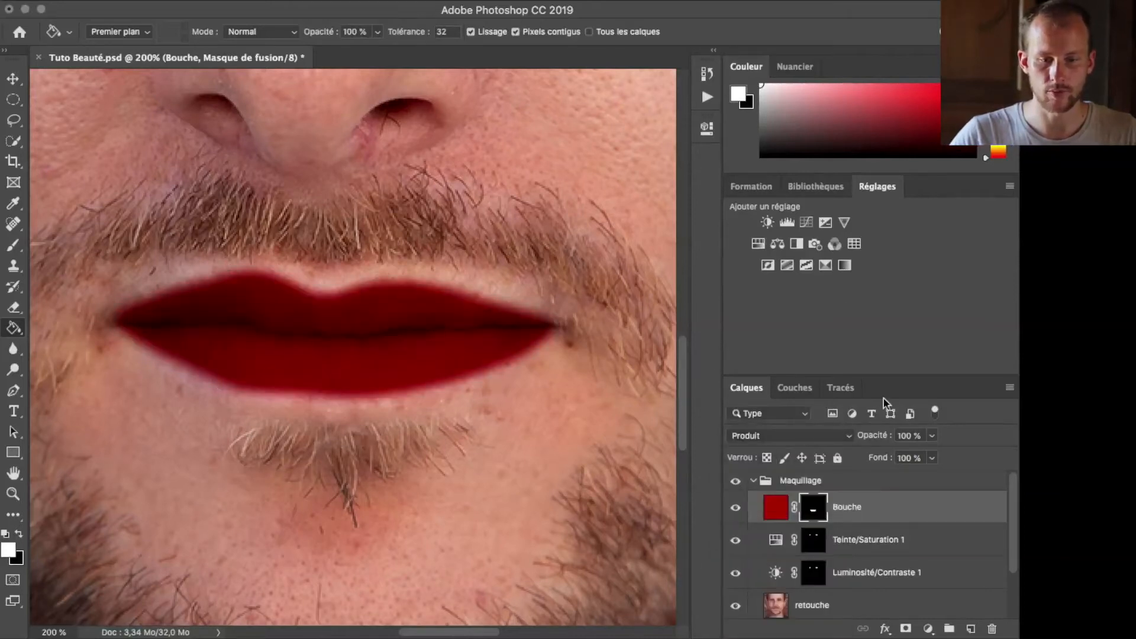
click(933, 438)
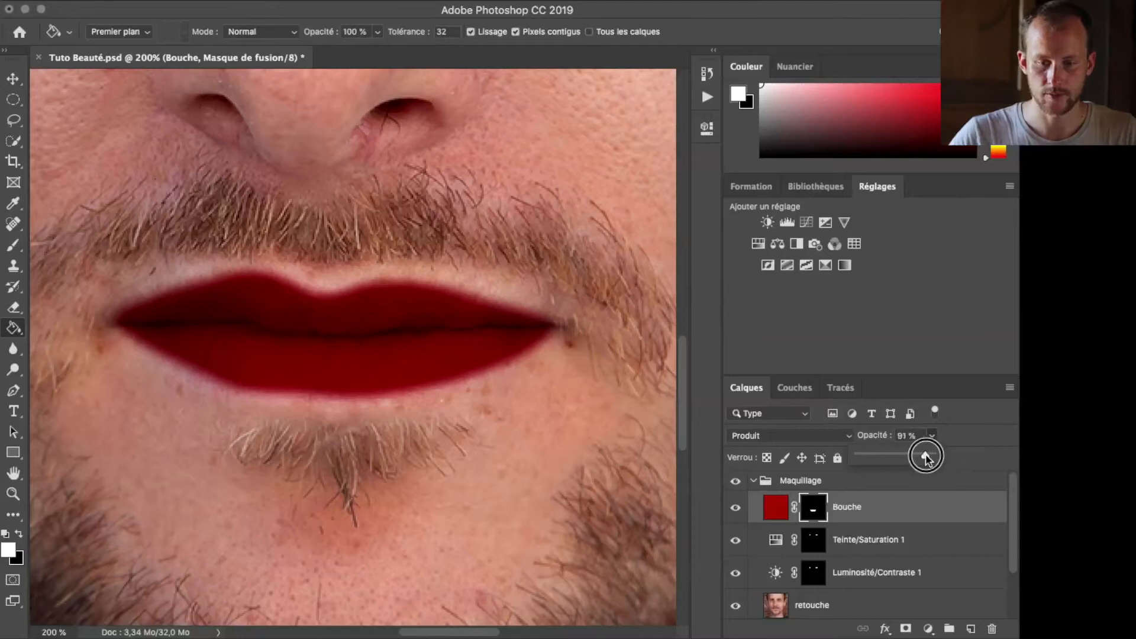
click(917, 457)
drag(916, 459, 904, 457)
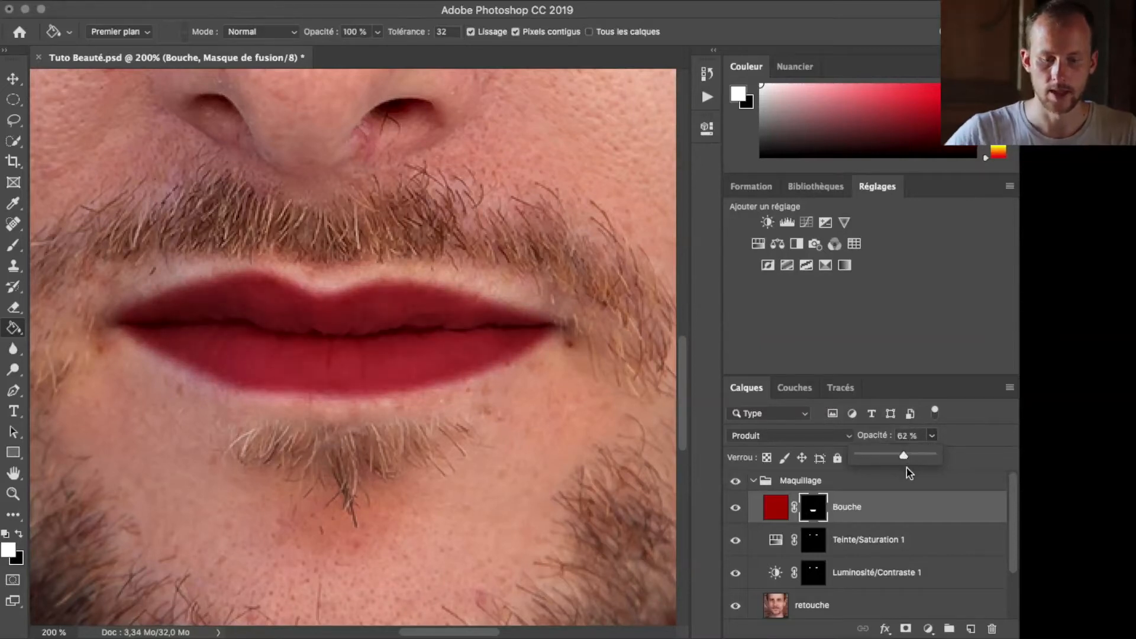
- Examine the lip colour on the whole portrait and up close
key(super+minus)
key(super+minus)
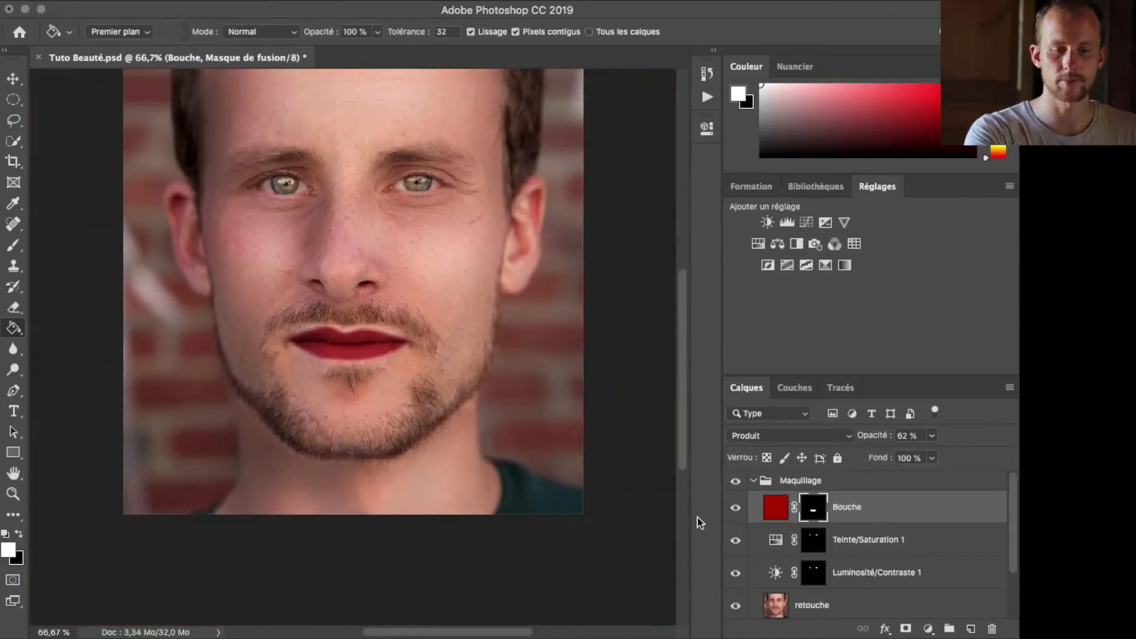
key(super+minus)
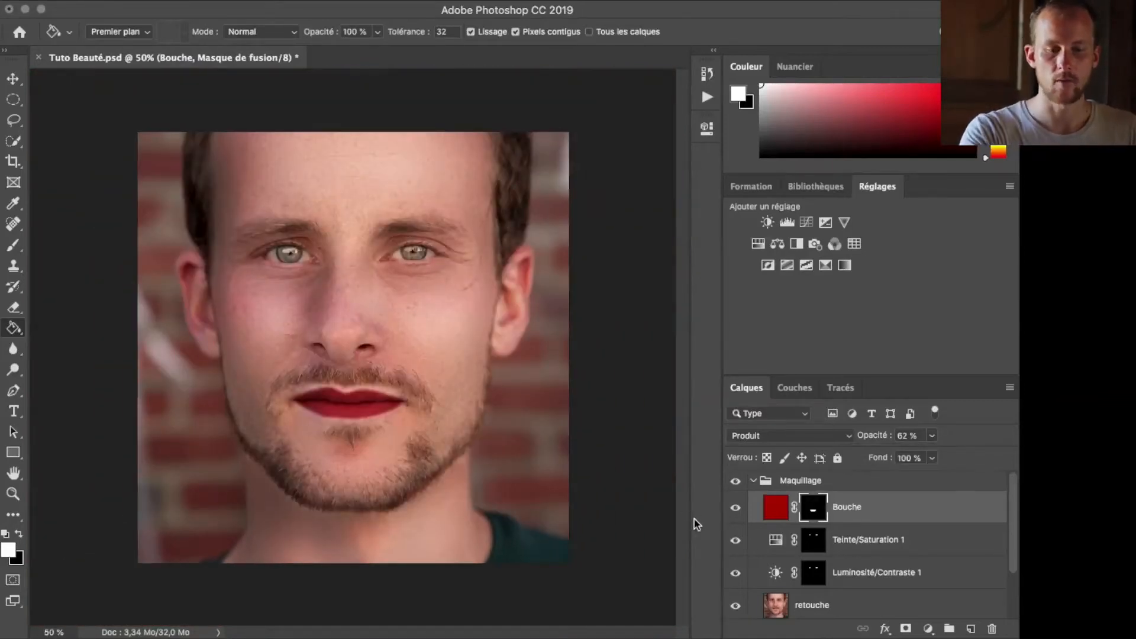
key(super+plus)
key(super+plus)
key(super+plus)
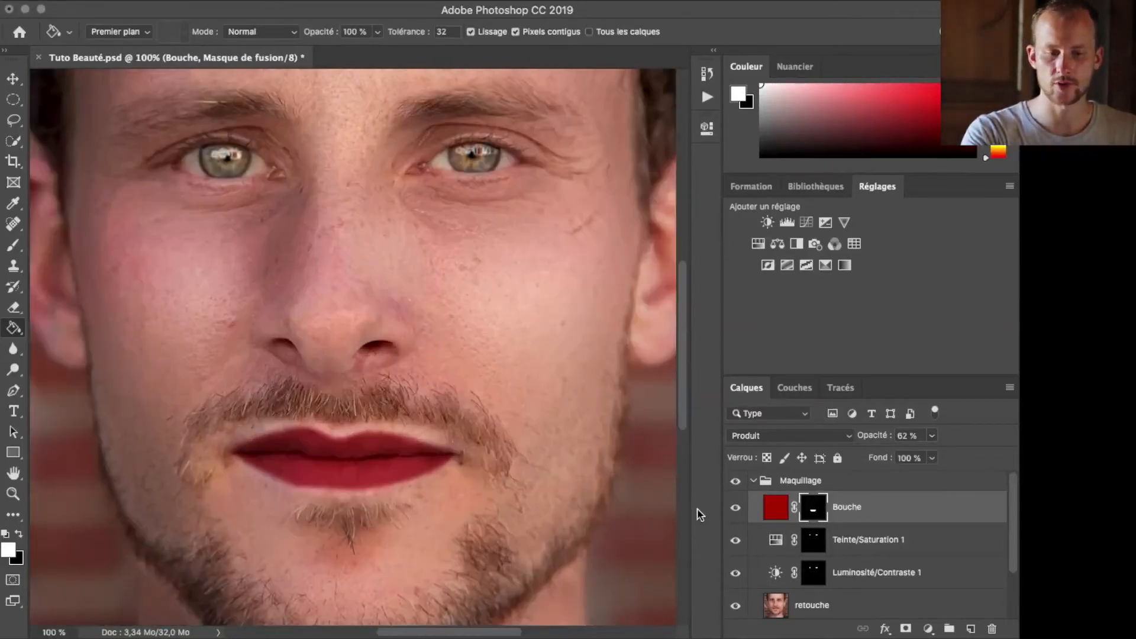
scroll(810, 501, down, 3)
scroll(829, 508, up, 3)
- Add a new layer named Reflet bouche above the Bouche layer
click(970, 629)
double_click(811, 508)
text(Re)
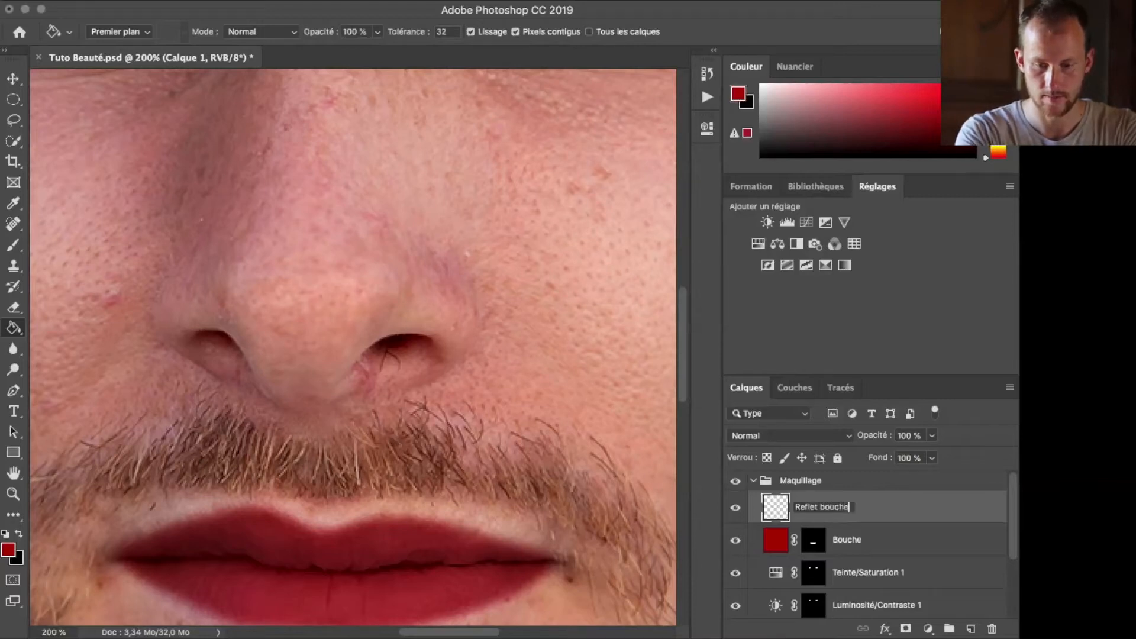
text(flet bouche)
key(Return)
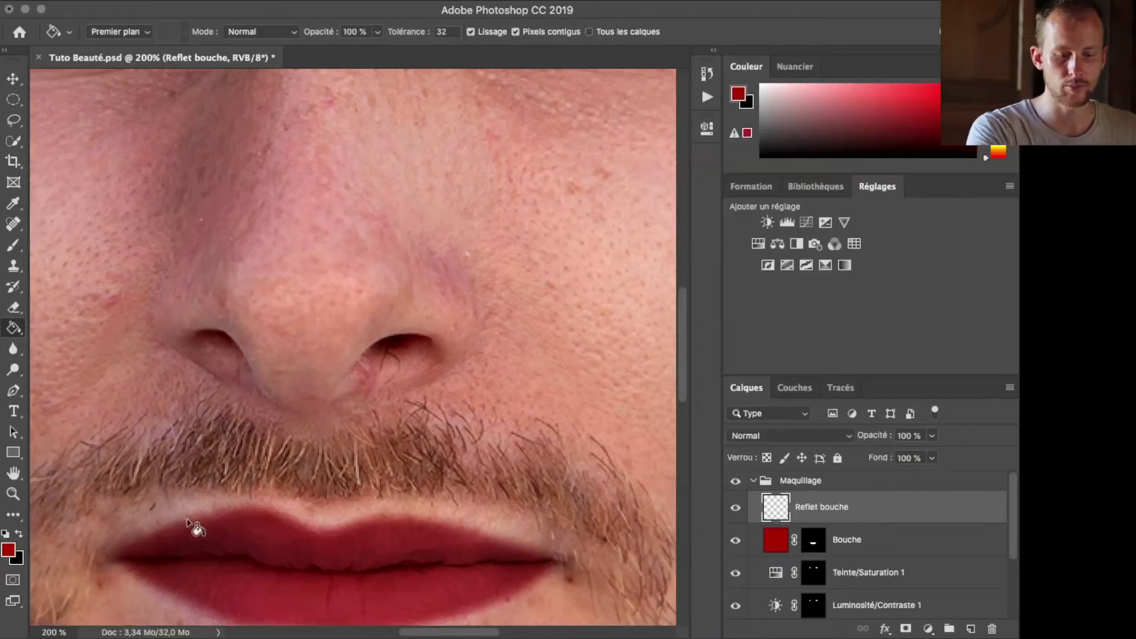
- Fill the Reflet bouche layer with white using the Paint Bucket and hide it behind a black layer mask
click(7, 534)
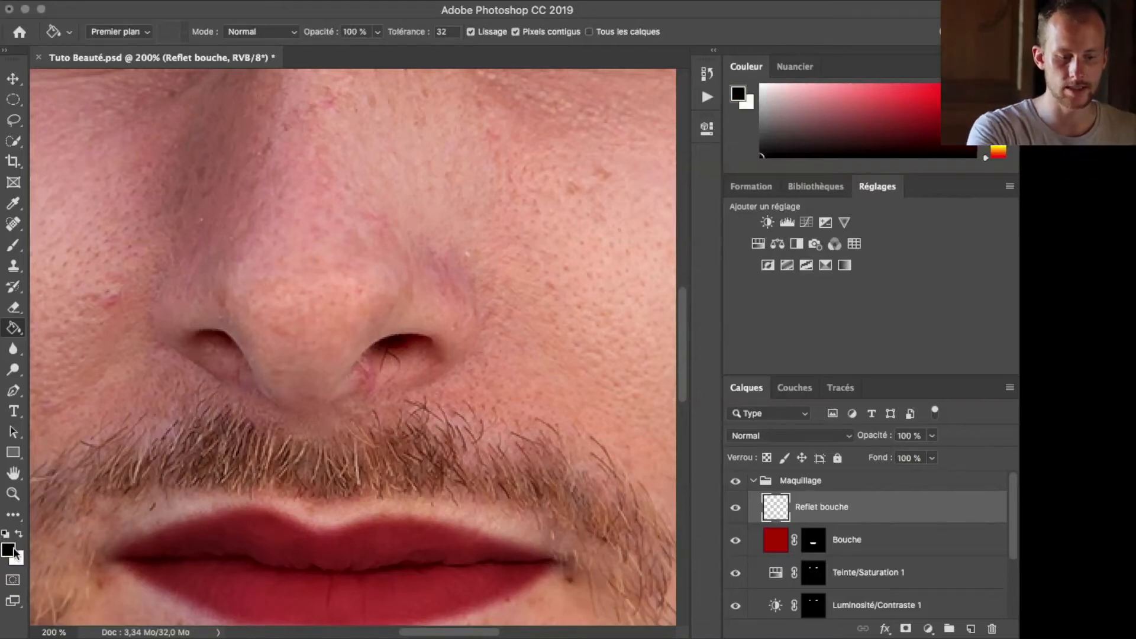
key(x)
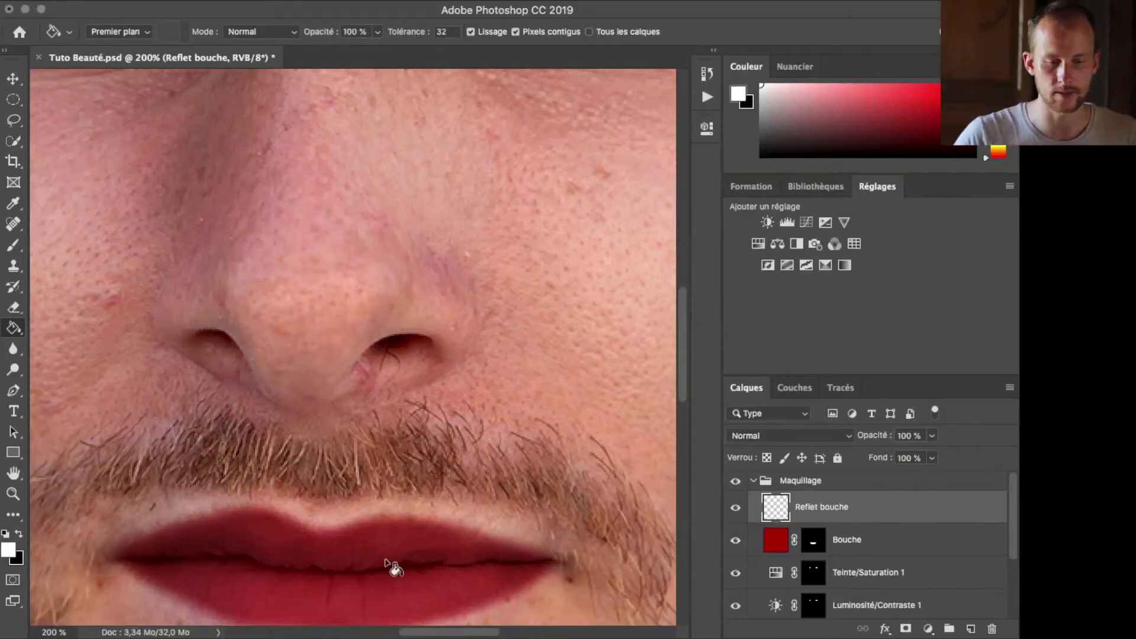
click(405, 502)
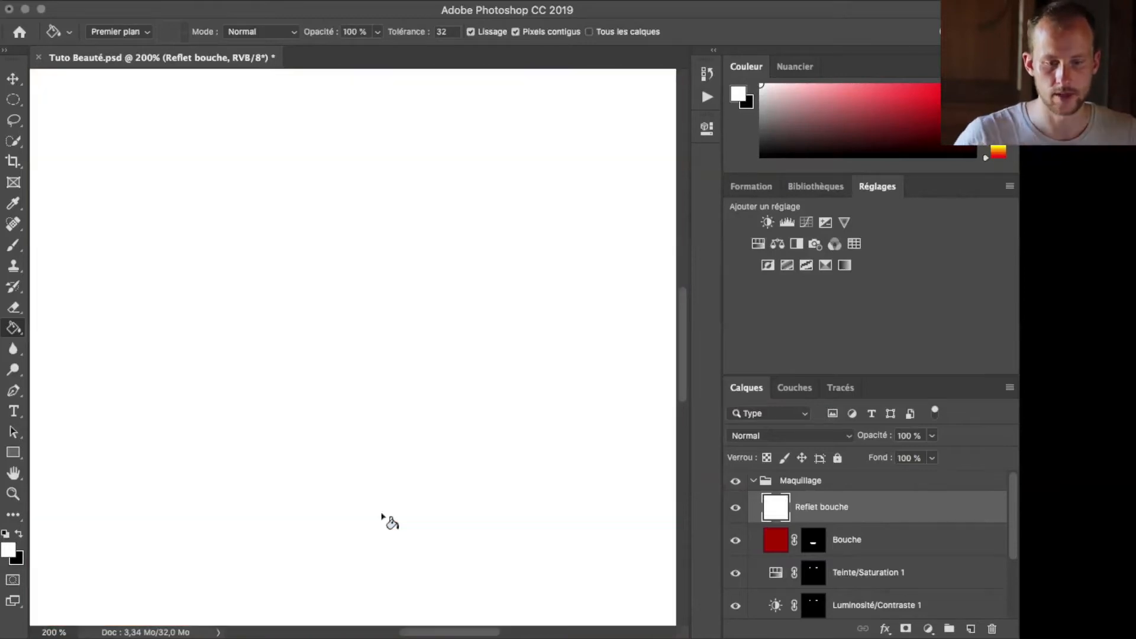
alt+click(904, 629)
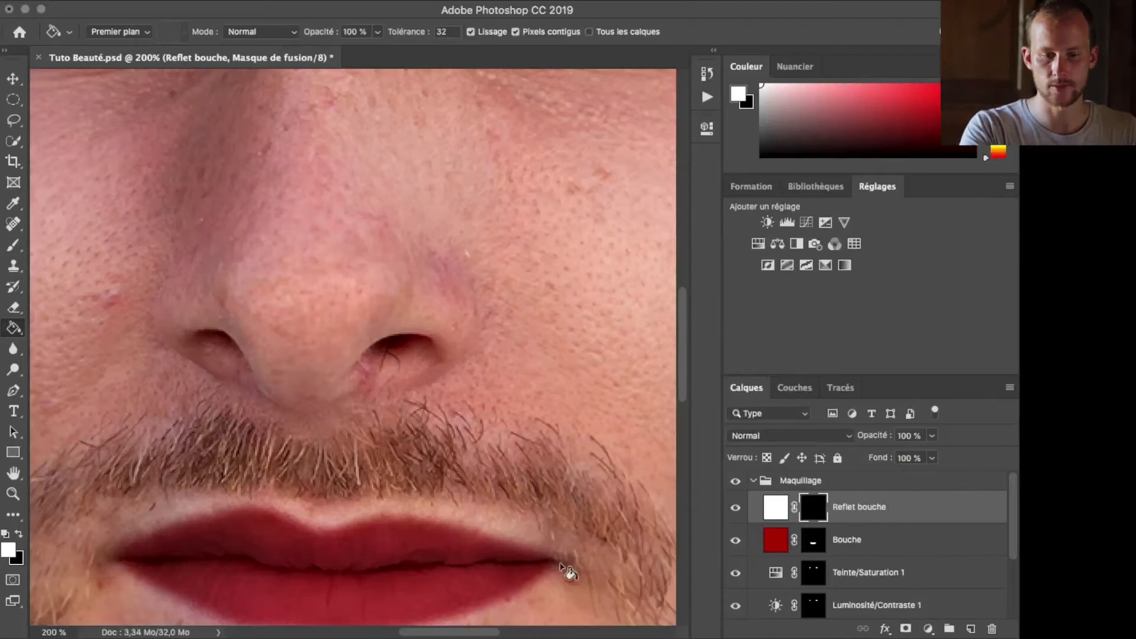
- Paint white highlights on the Reflet bouche mask with a 48 px brush, along the lower lip and on both halves of the upper lip
scroll(462, 533, down, 3)
key(b)
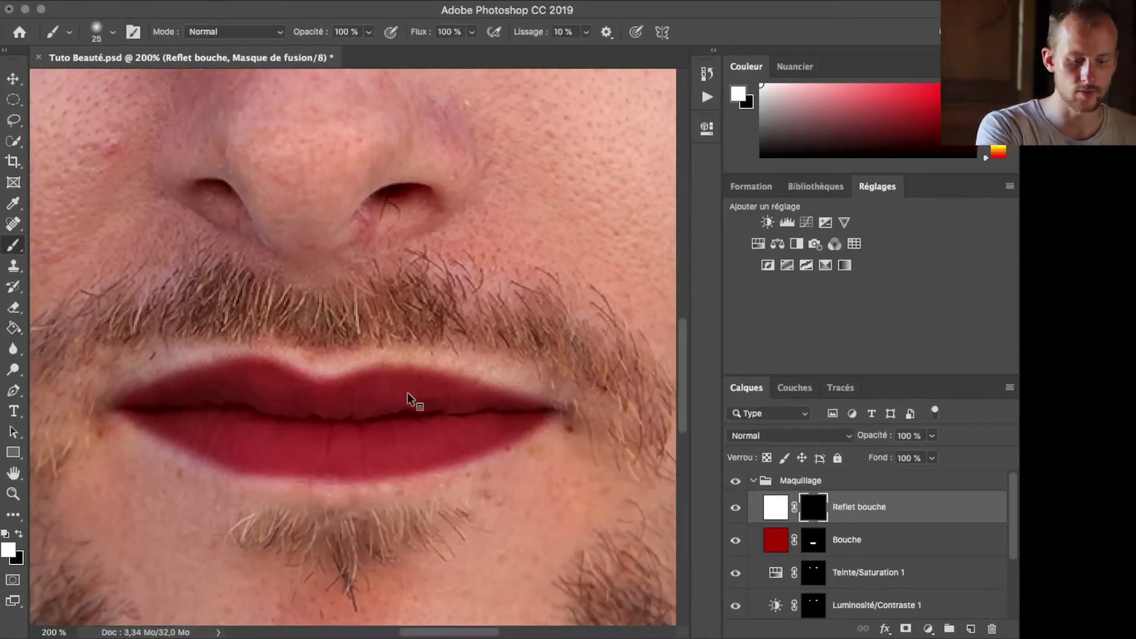
mouse_move(410, 388)
ctrl+alt+mouse_down()
mouse_move(438, 388)
mouse_move(419, 382)
mouse_move(414, 428)
mouse_move(417, 371)
mouse_move(414, 387)
ctrl+alt+mouse_up()
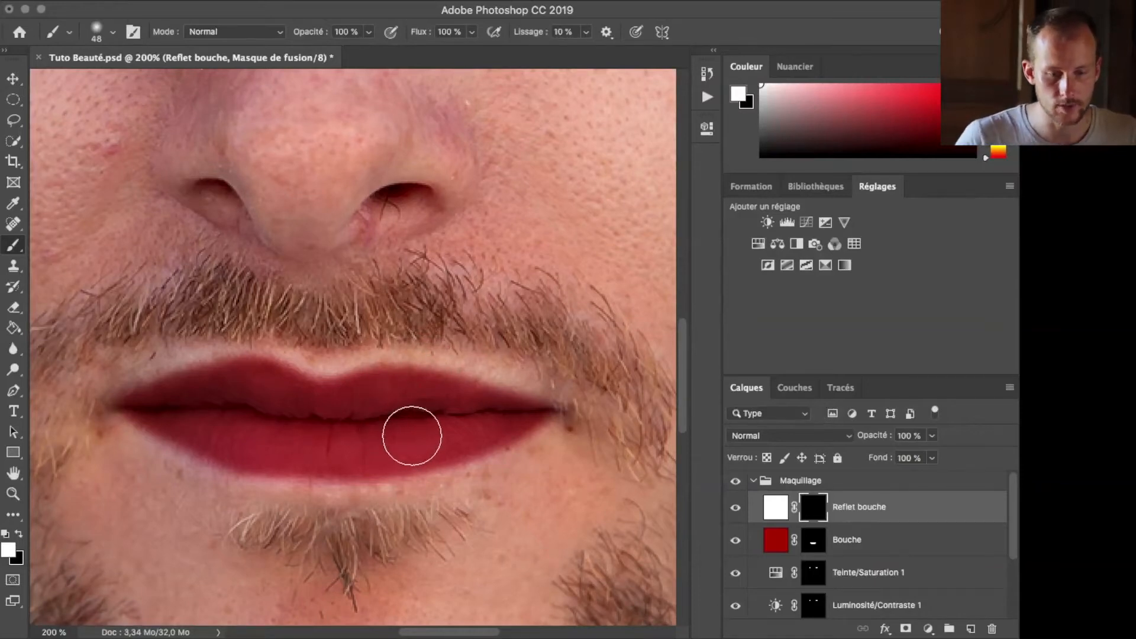
drag(436, 437, 382, 448)
drag(354, 452, 229, 444)
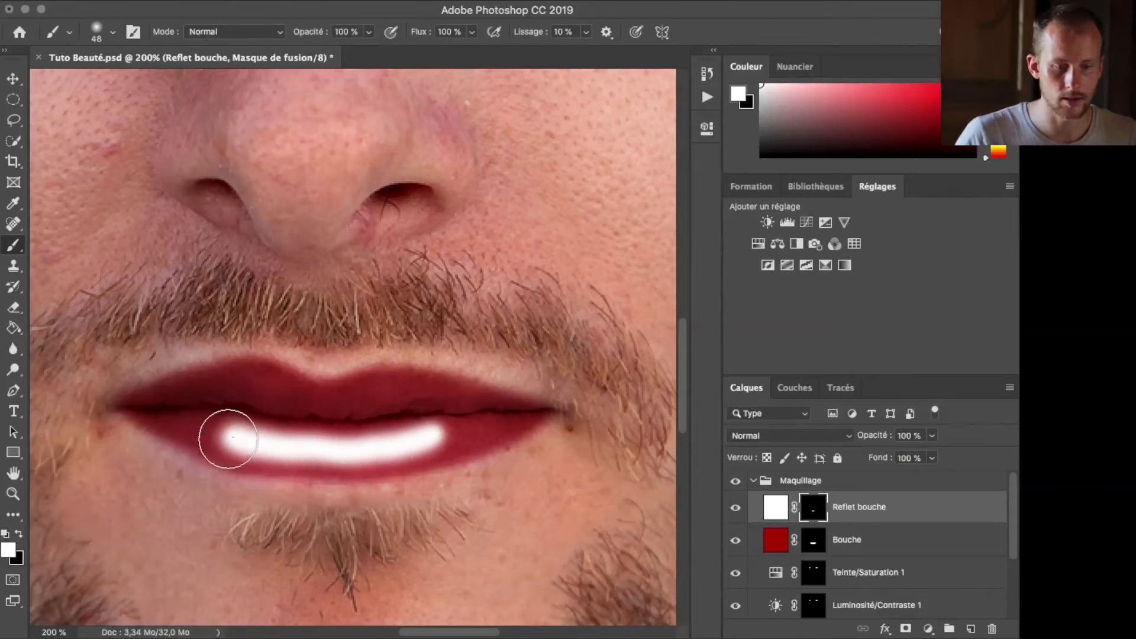
click(270, 394)
drag(269, 394, 241, 394)
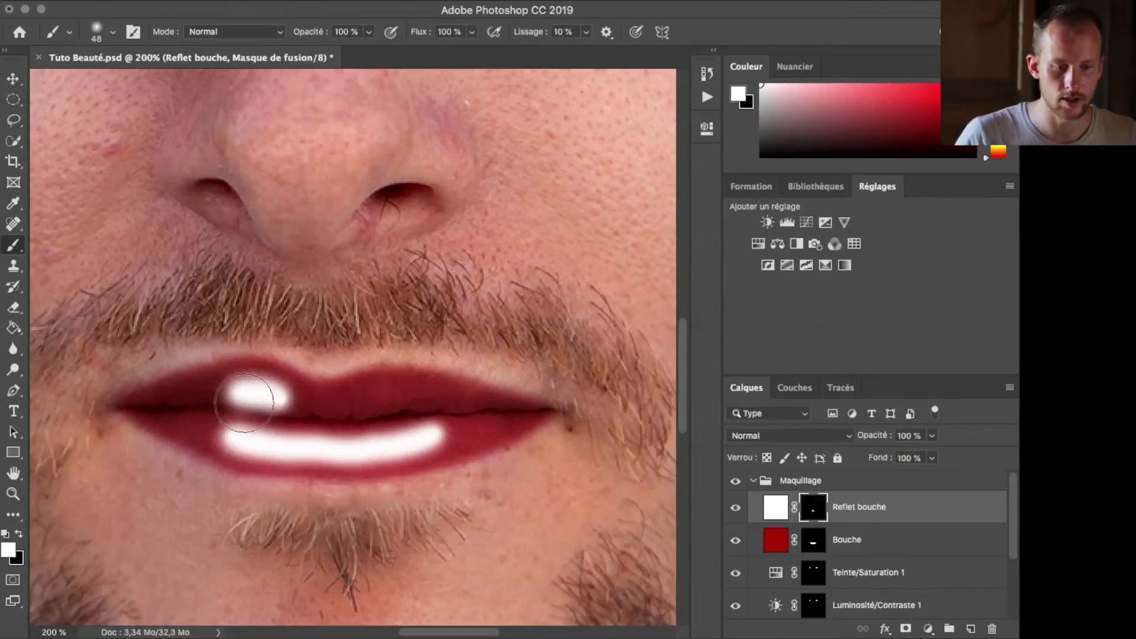
drag(376, 395, 419, 401)
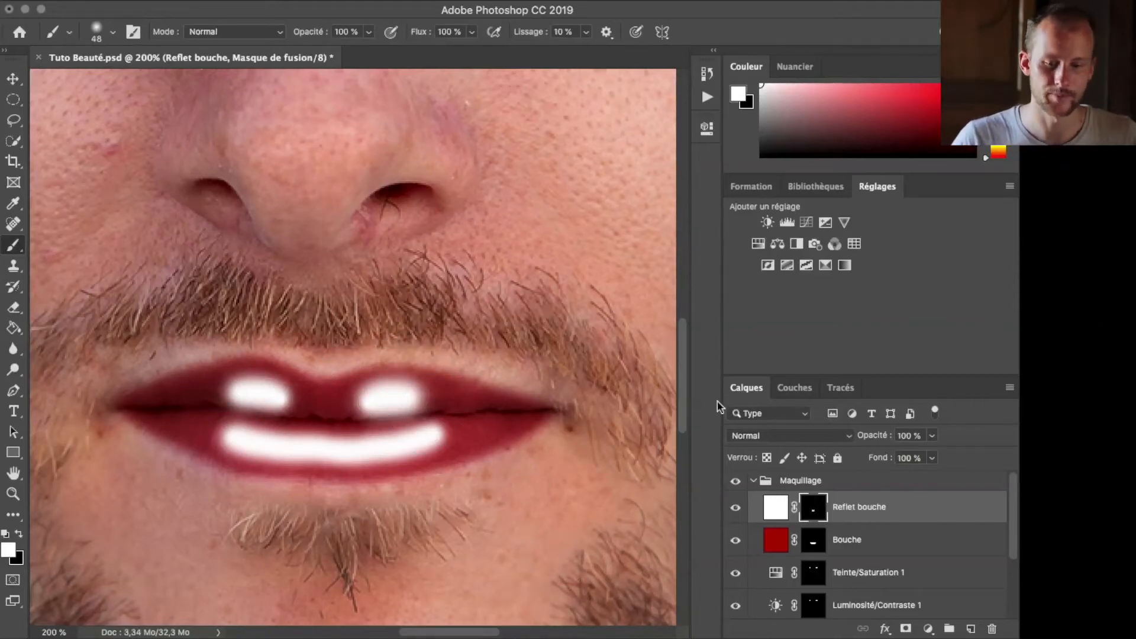
- Set the Reflet bouche layer's blend mode to Incrustation and its opacity to 54 %
click(757, 441)
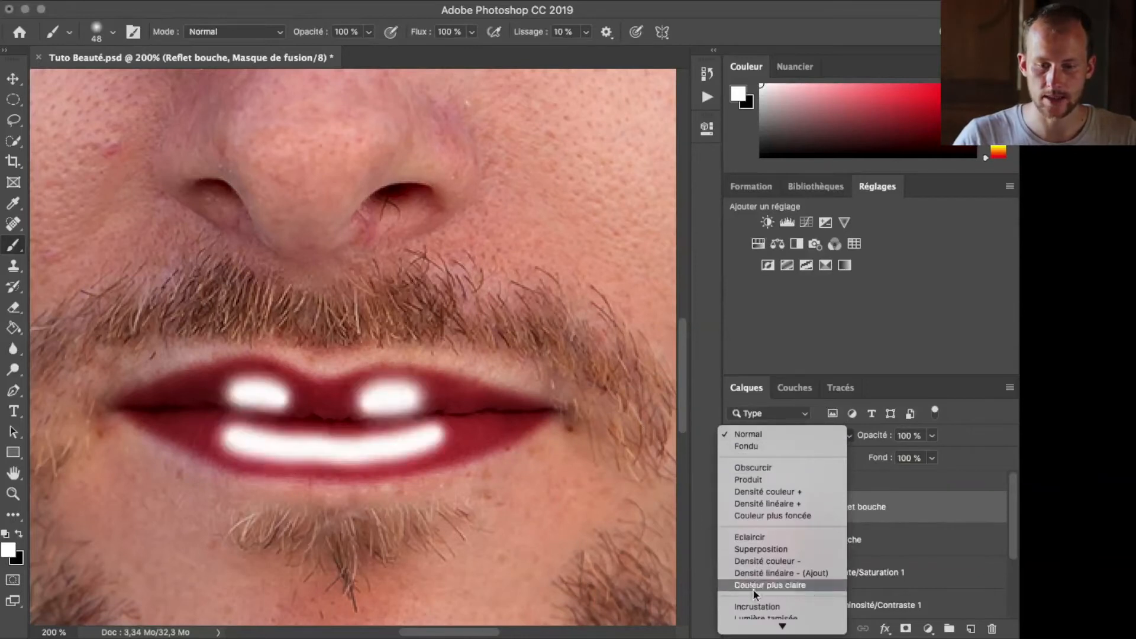
click(762, 485)
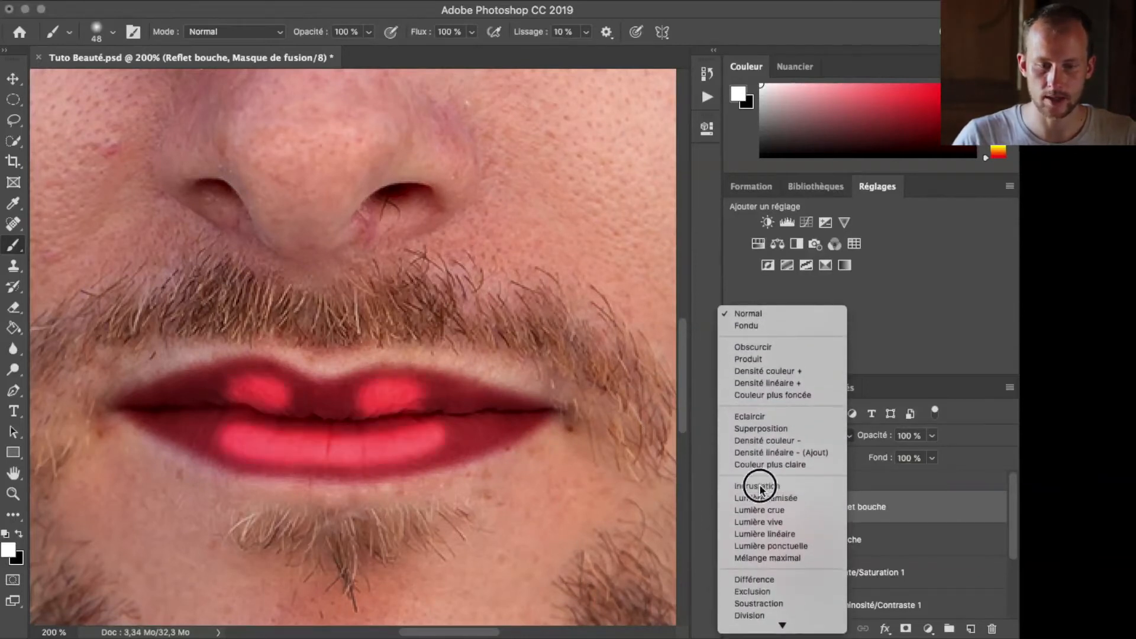
click(933, 436)
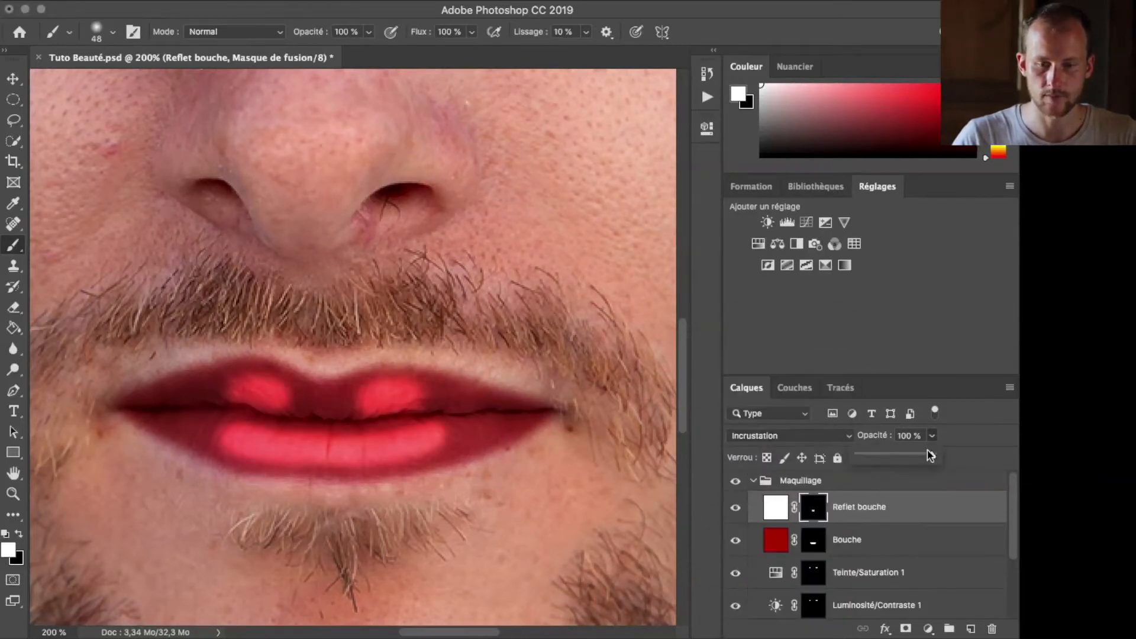
drag(936, 454, 900, 458)
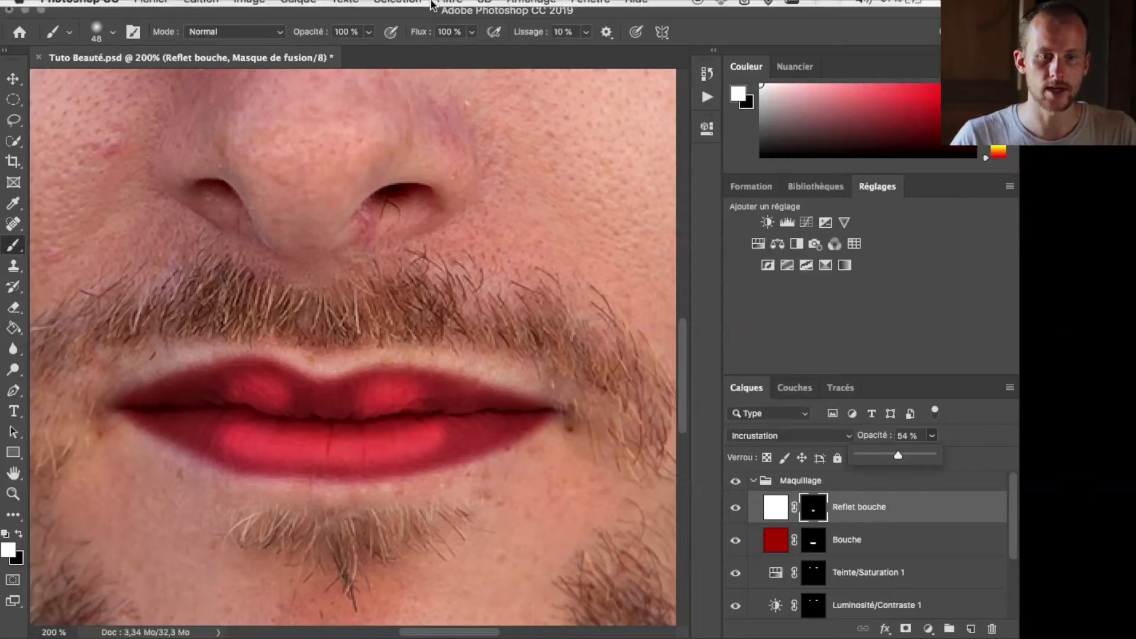
- Soften the lip highlights on the Reflet bouche mask with a Flou gaussien of 12 pixels radius
click(449, 9)
mouse_move(510, 244)
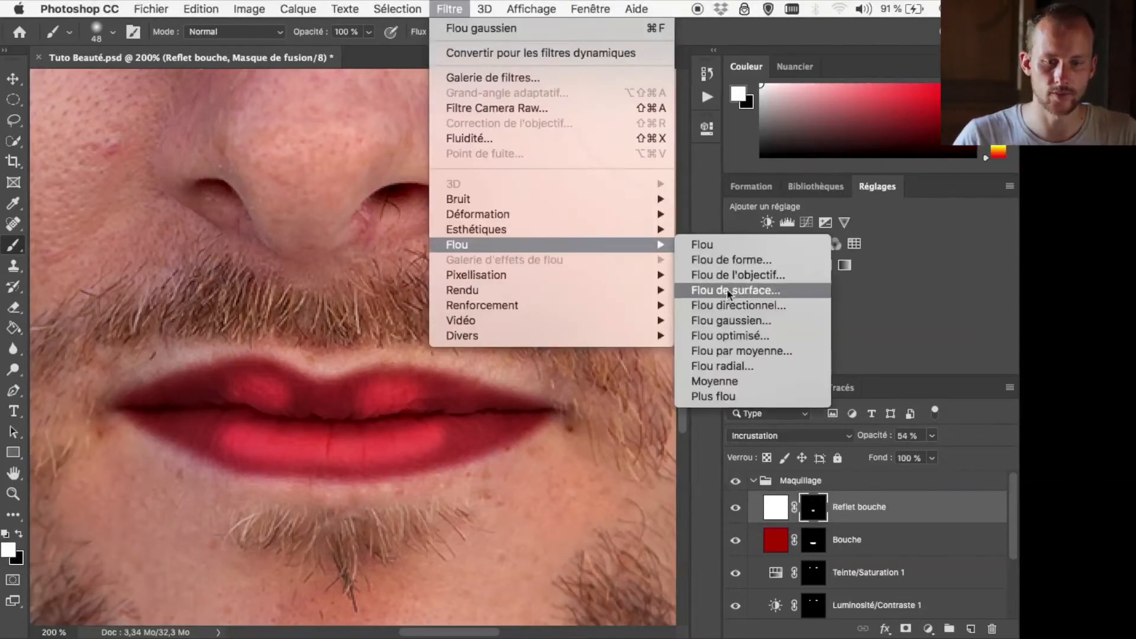
click(719, 318)
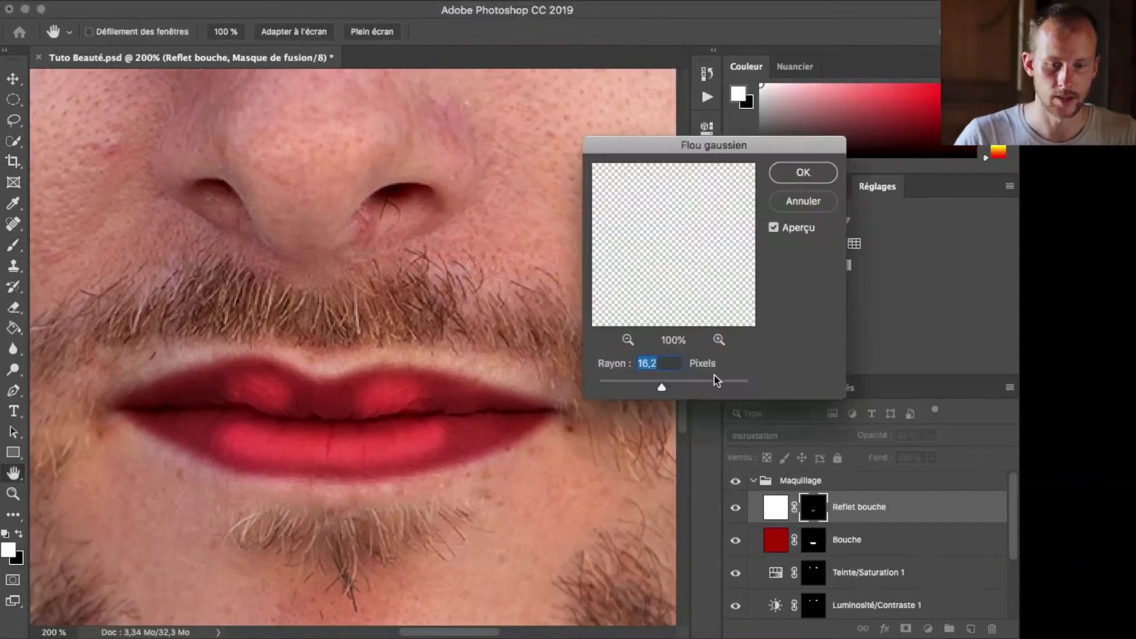
mouse_move(663, 390)
mouse_down()
mouse_move(649, 388)
mouse_move(660, 388)
mouse_up()
click(802, 172)
- Set the Reflet bouche layer's opacity to 45 % and compare the lips with and without it, close up and on the whole portrait
click(932, 436)
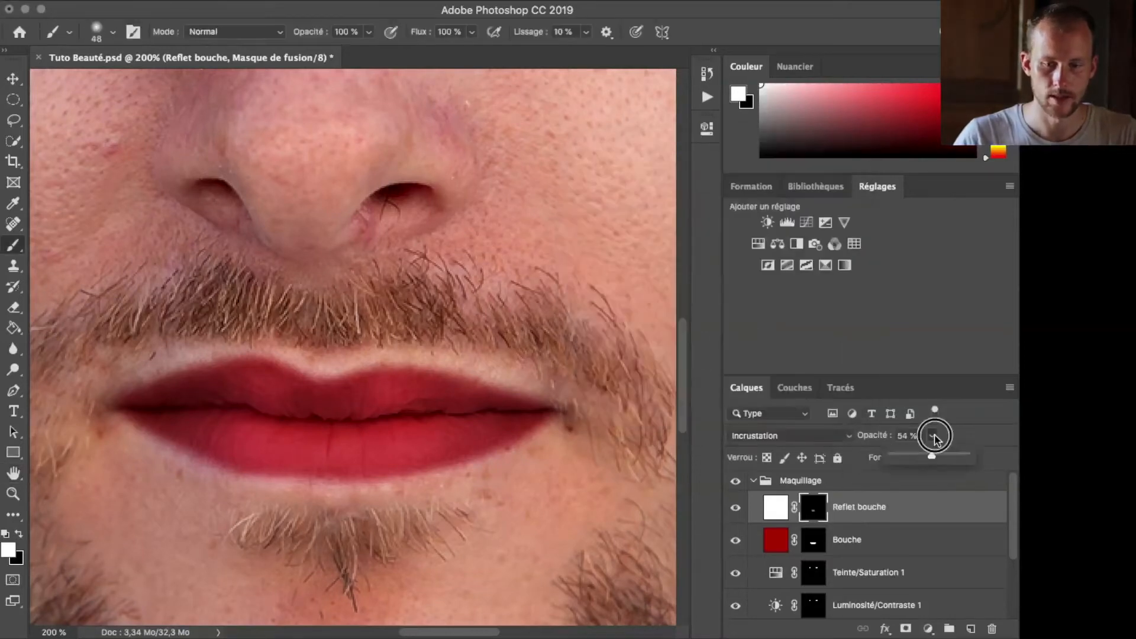
drag(931, 460, 927, 459)
click(735, 509)
click(735, 509)
key(super+minus)
key(super+minus)
key(super+minus)
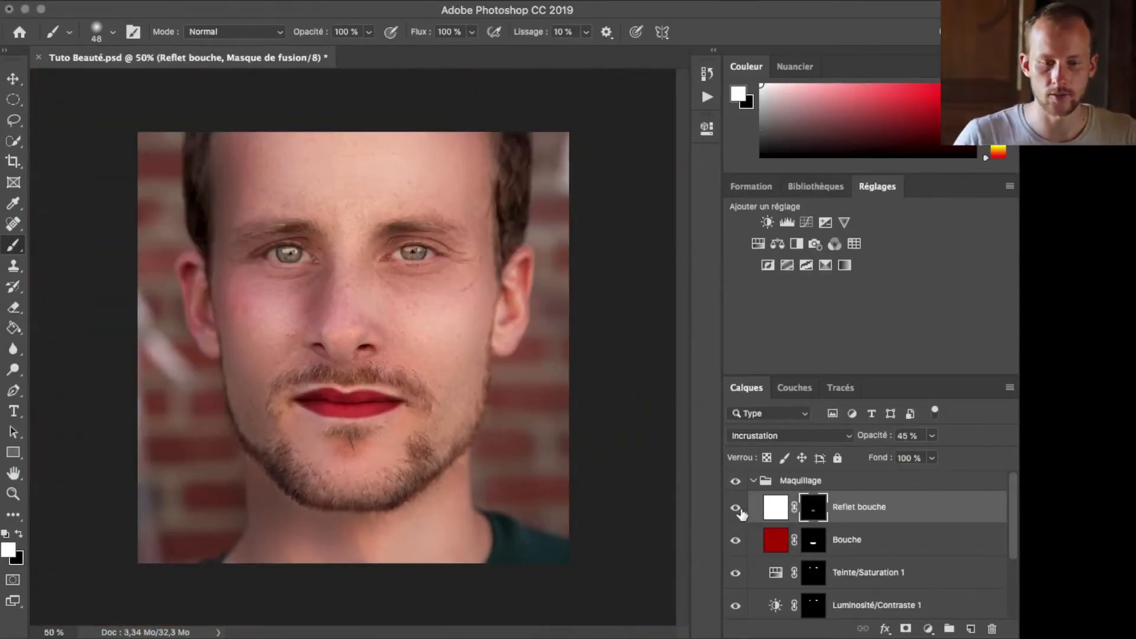
click(736, 509)
click(735, 510)
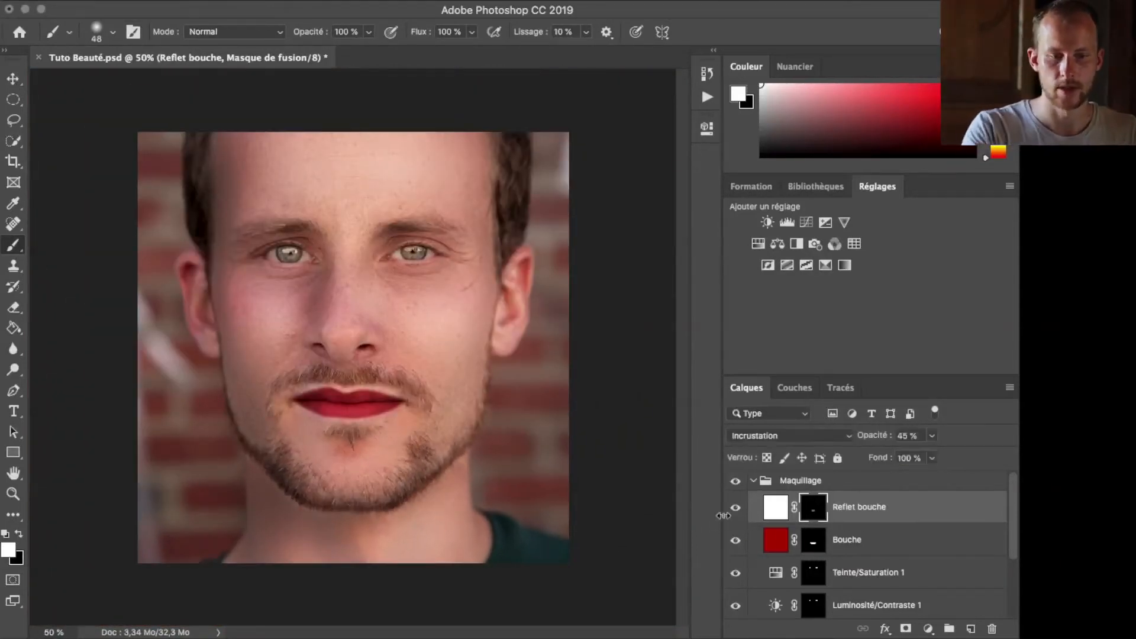
- Group the Reflet bouche and Bouche layers and name the group Bouche
shift+click(866, 540)
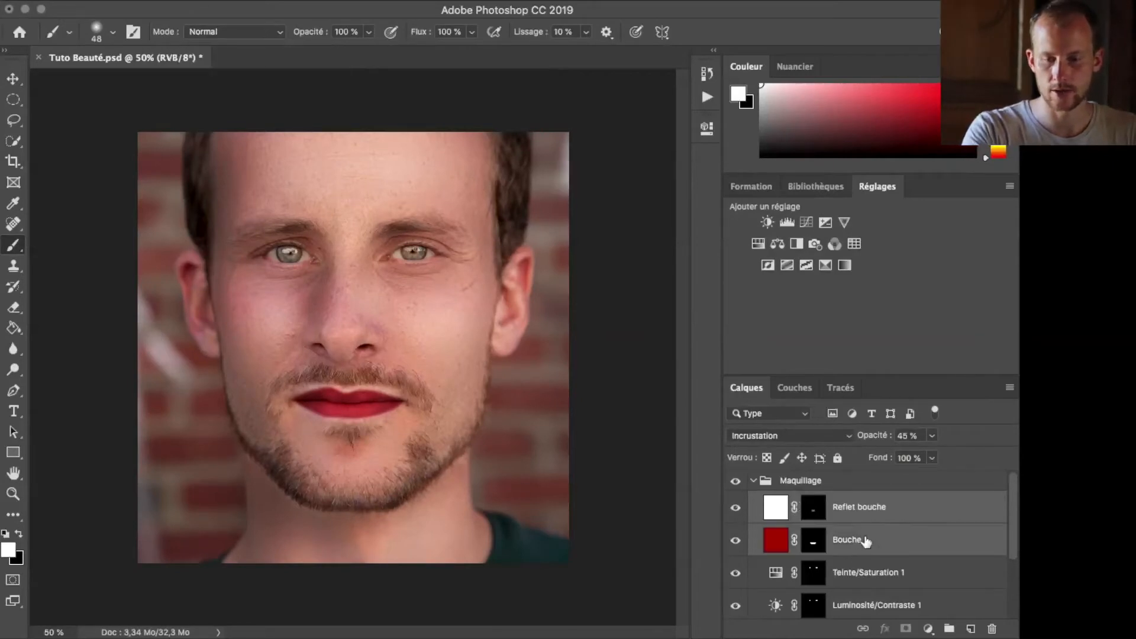
drag(883, 519, 949, 629)
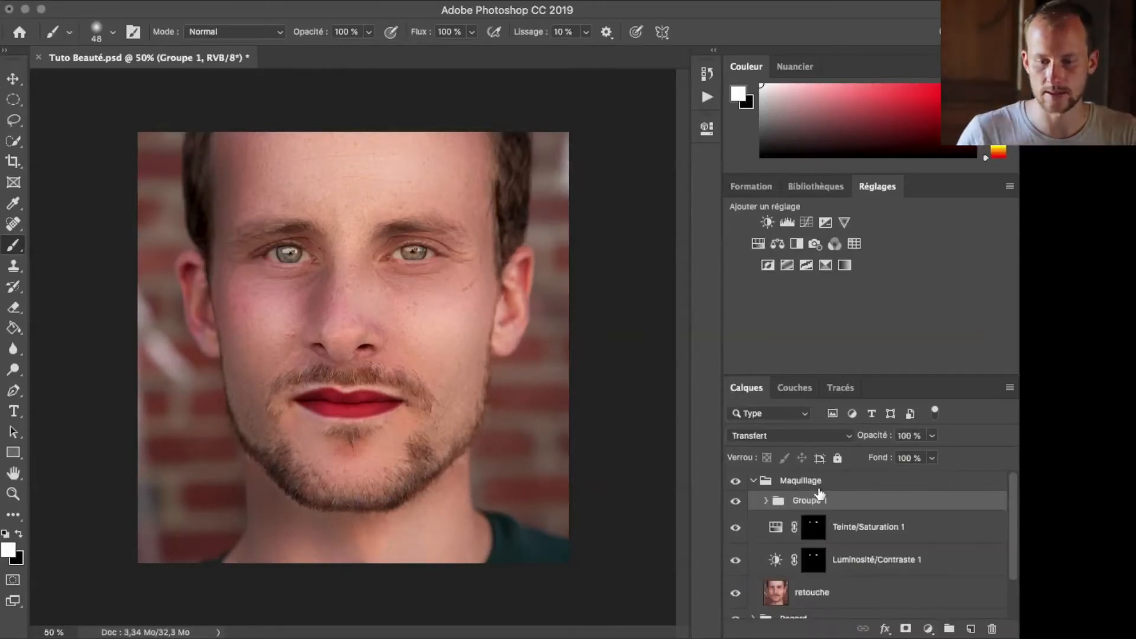
text(Bo)
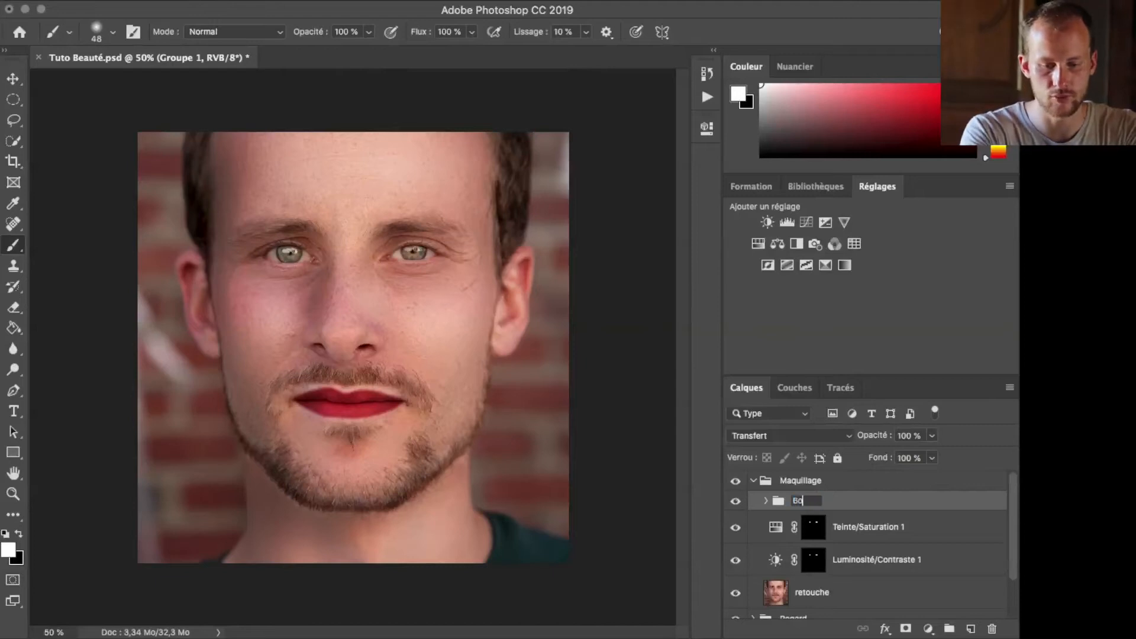
key(Return)
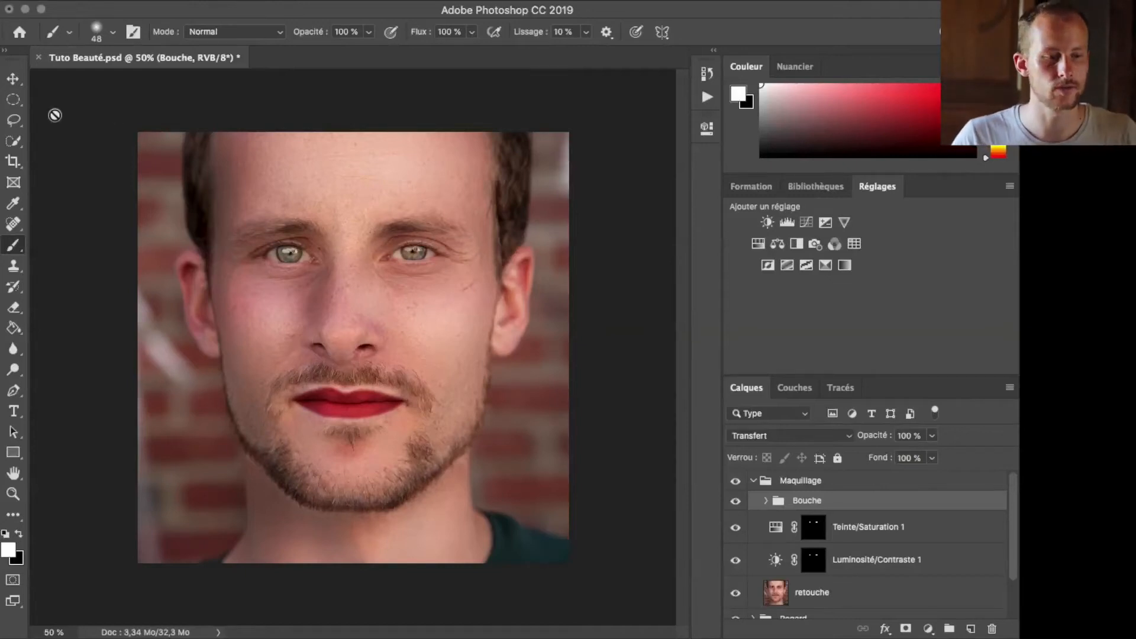
- Add a new layer named Joue Gauche above the Bouche group
click(13, 101)
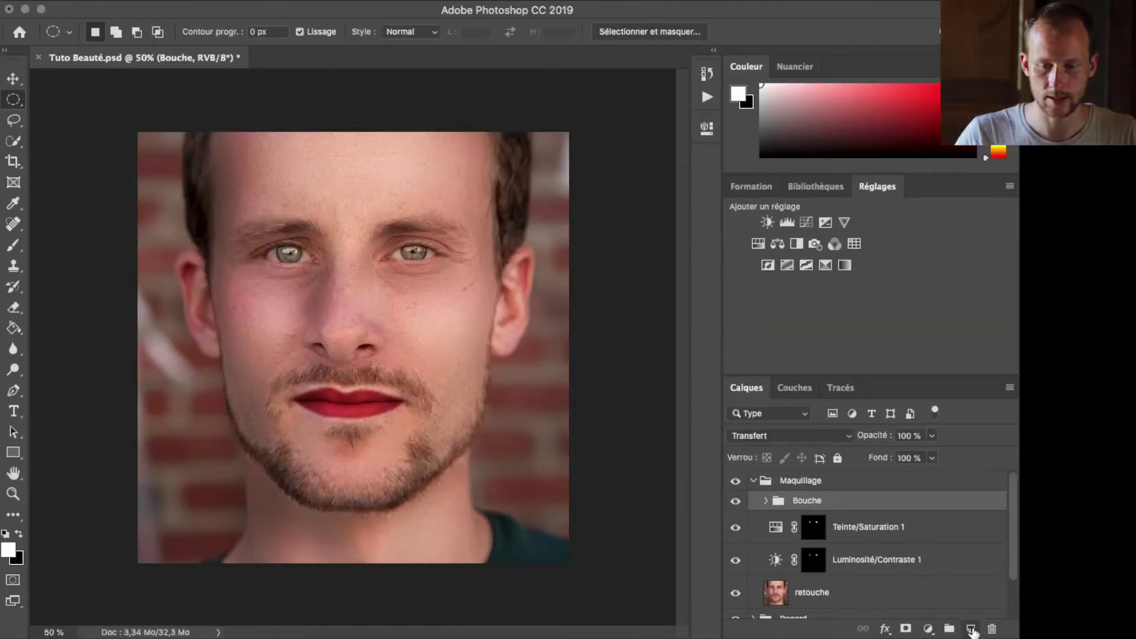
click(971, 630)
double_click(806, 505)
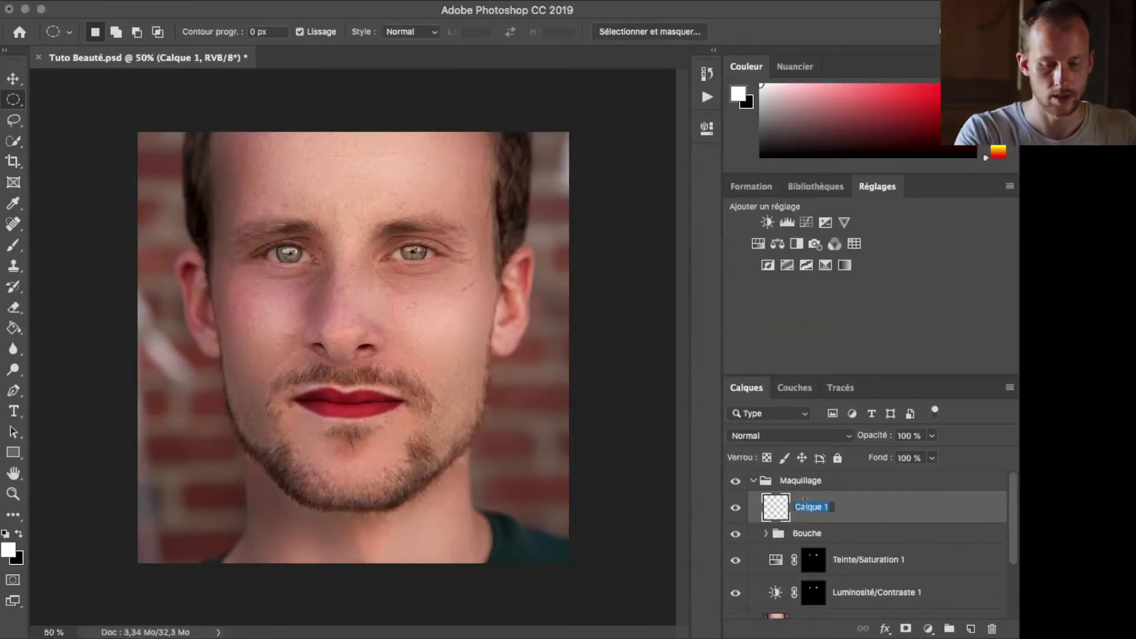
text(Joue Gauche)
key(Return)
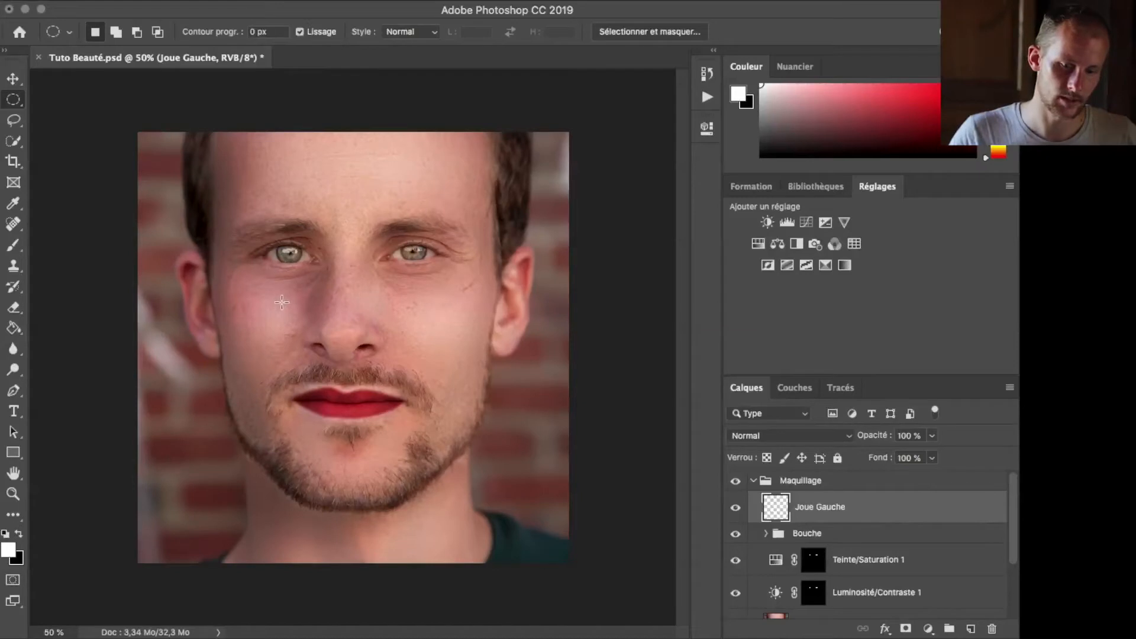
- Select an ellipse on the cheek at the left of the portrait and fill it with pink on the Joue Gauche layer
drag(277, 300, 229, 362)
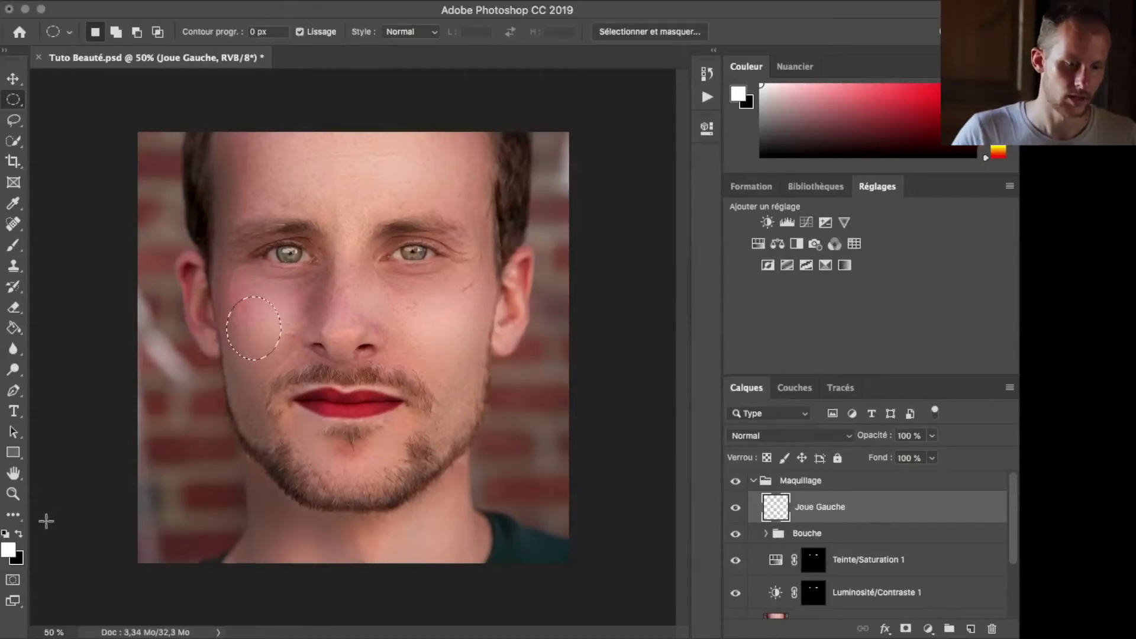
click(8, 552)
mouse_move(650, 264)
mouse_down()
mouse_move(663, 254)
mouse_move(657, 264)
mouse_up()
click(912, 223)
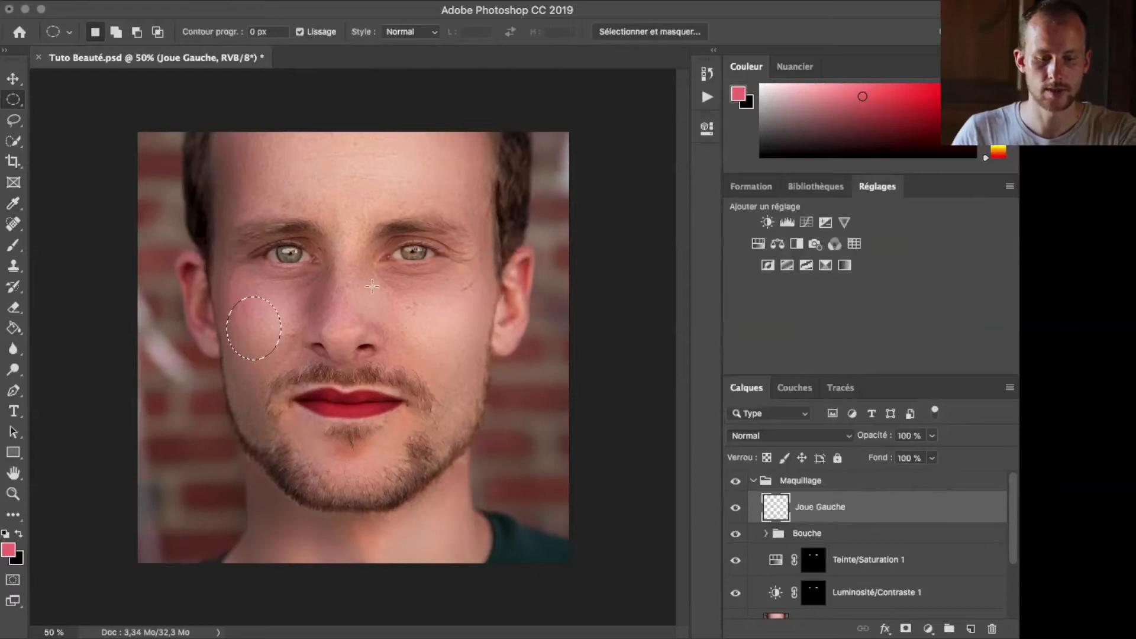
key(g)
click(259, 328)
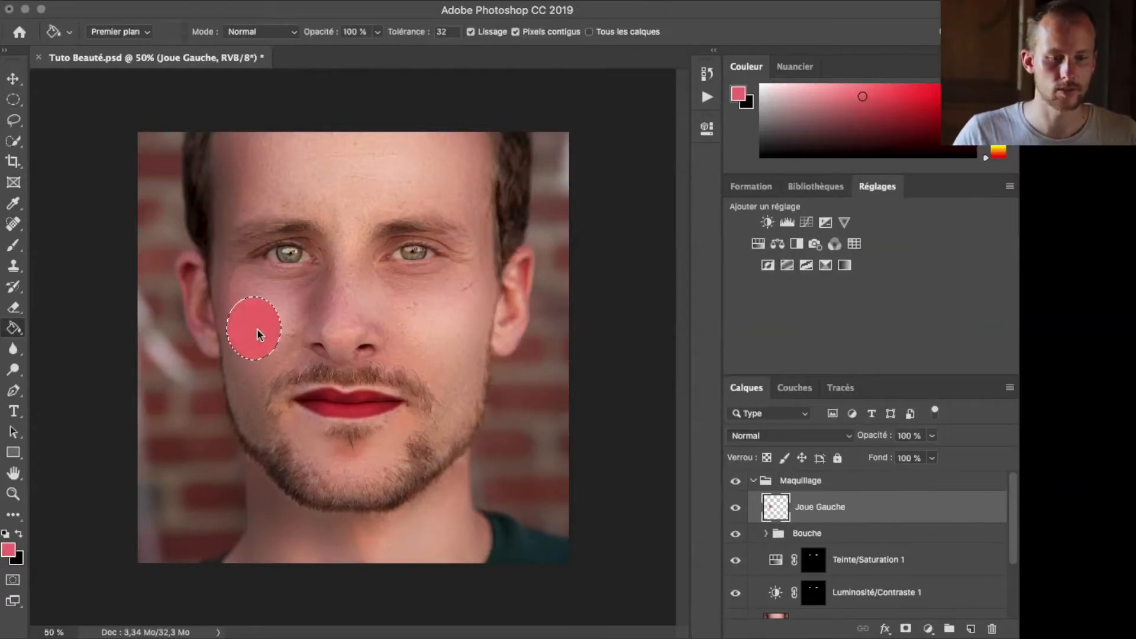
mouse_move(474, 3)
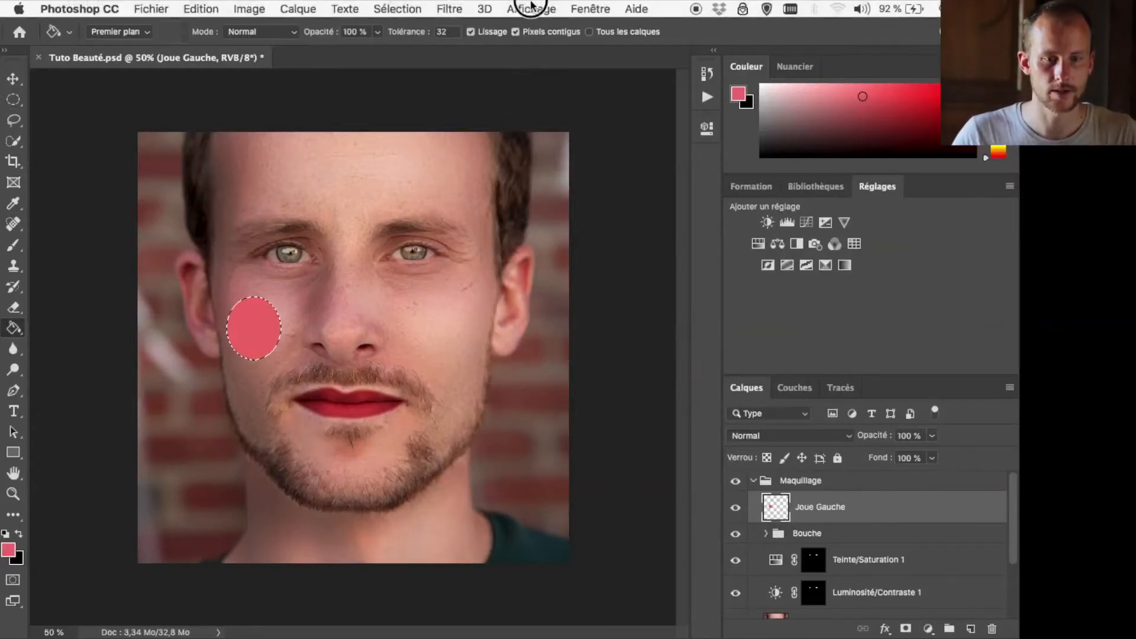
click(529, 9)
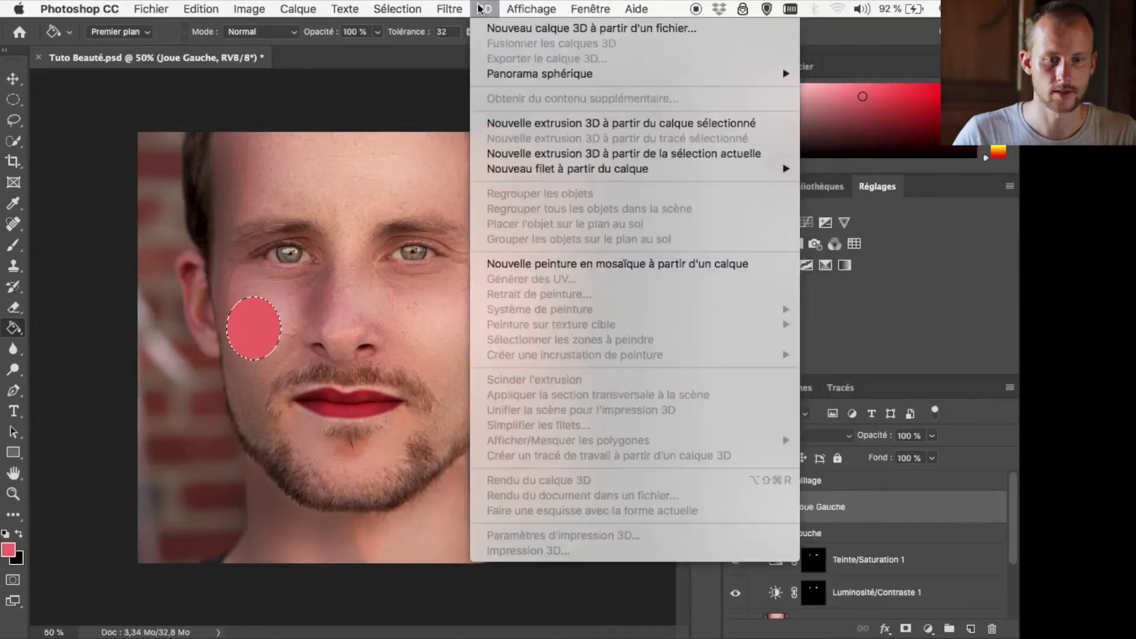
mouse_move(450, 9)
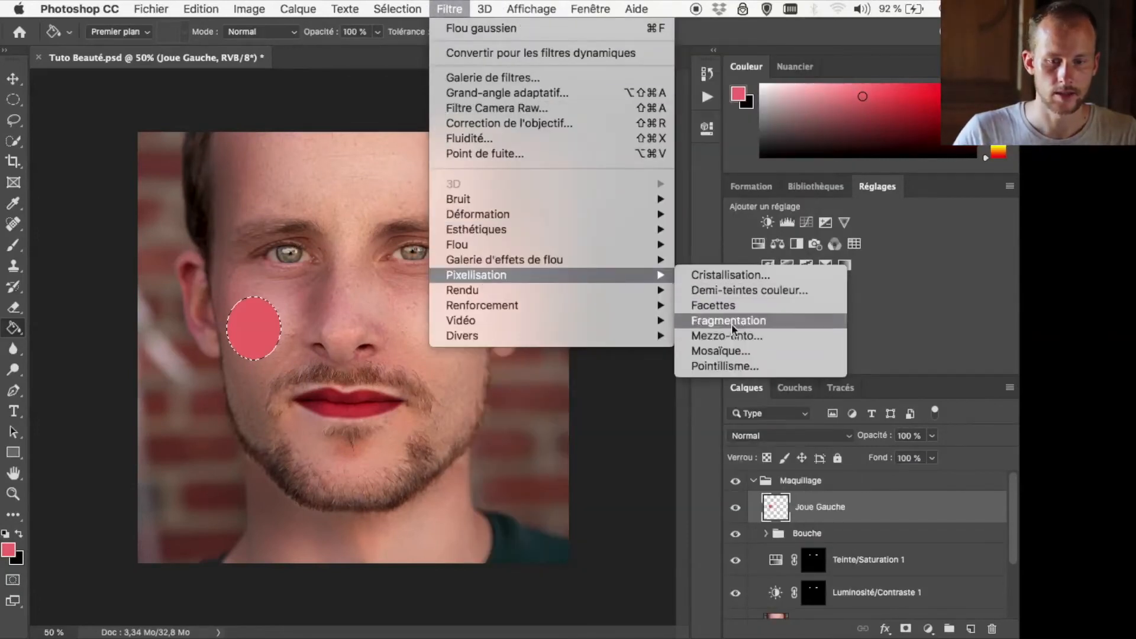
mouse_move(640, 245)
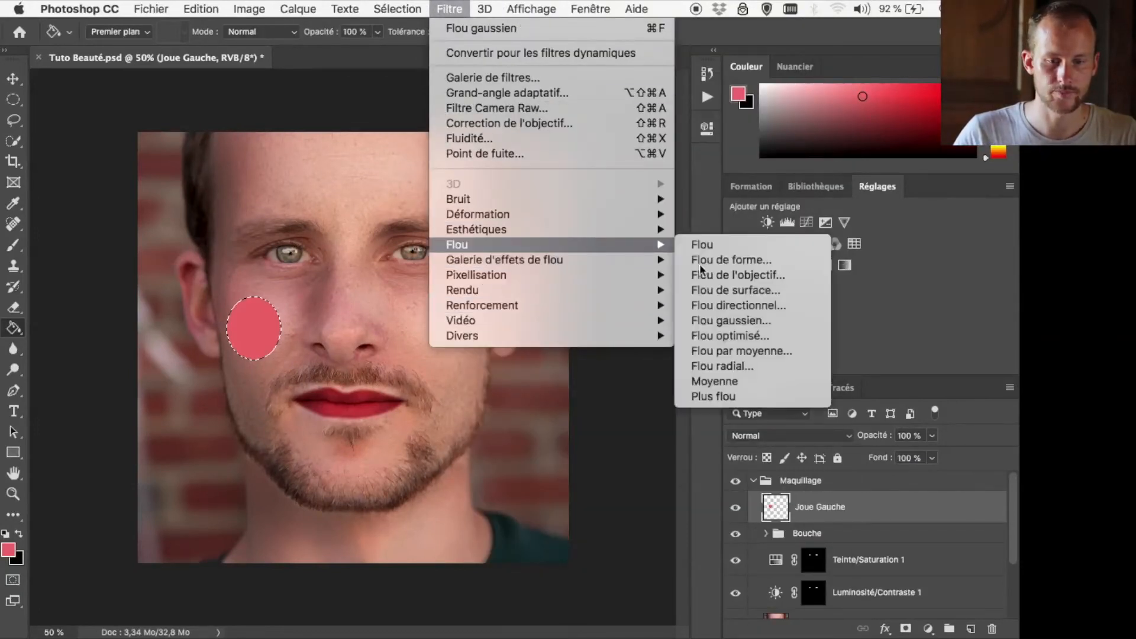
click(708, 318)
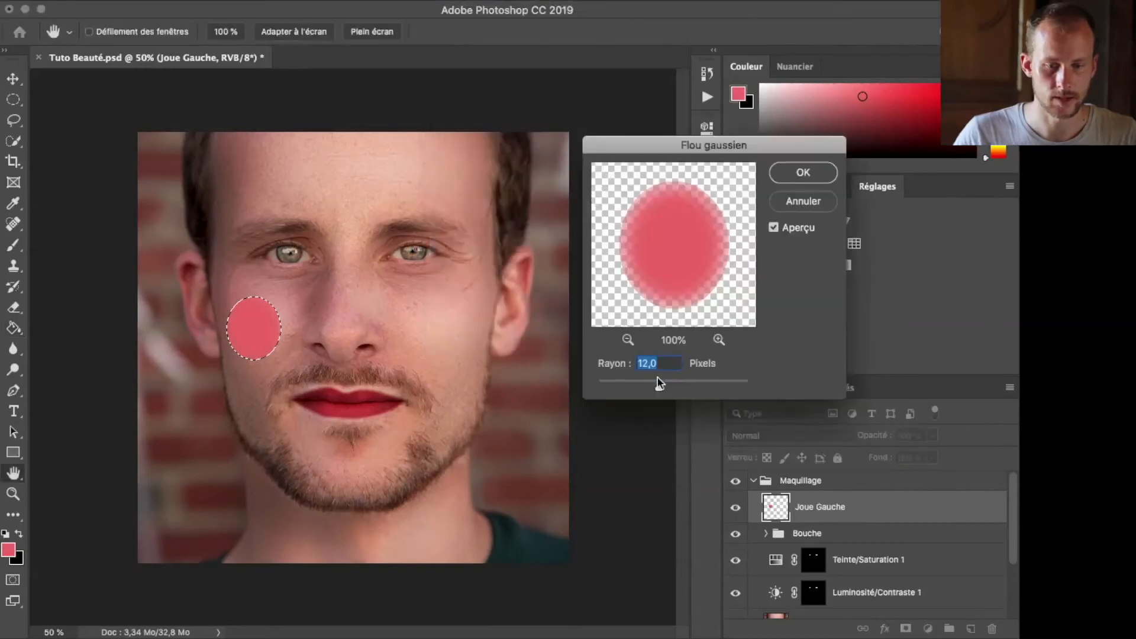
click(802, 201)
- Deselect the pink ellipse on the Joue Gauche layer and apply a Gaussian blur with a radius of about 28.9 pixels
key(super+d)
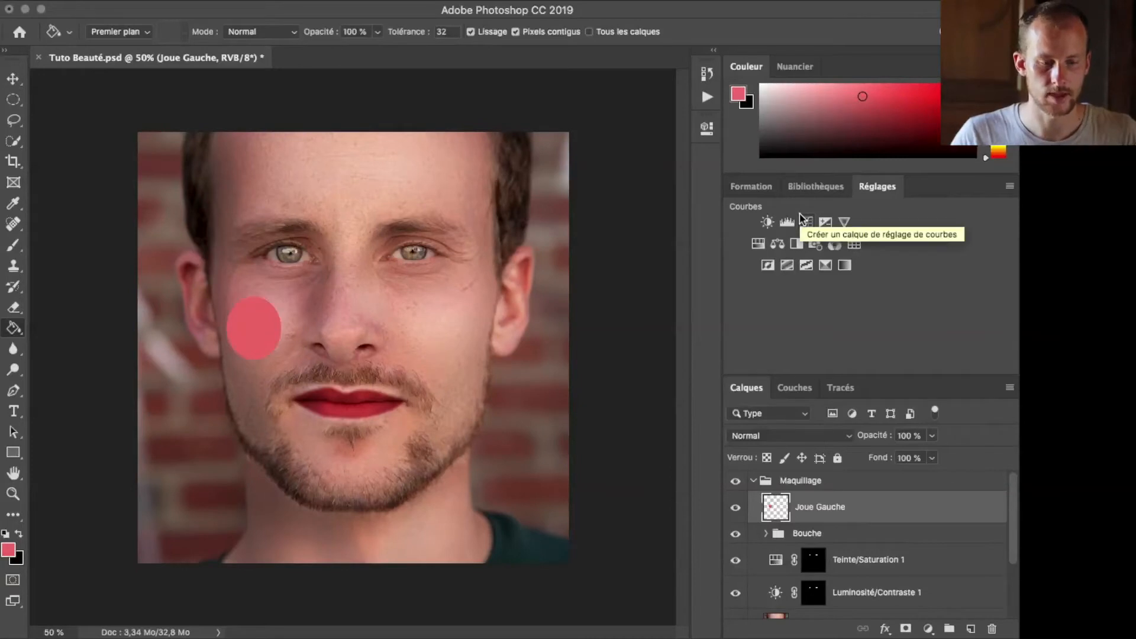
click(449, 6)
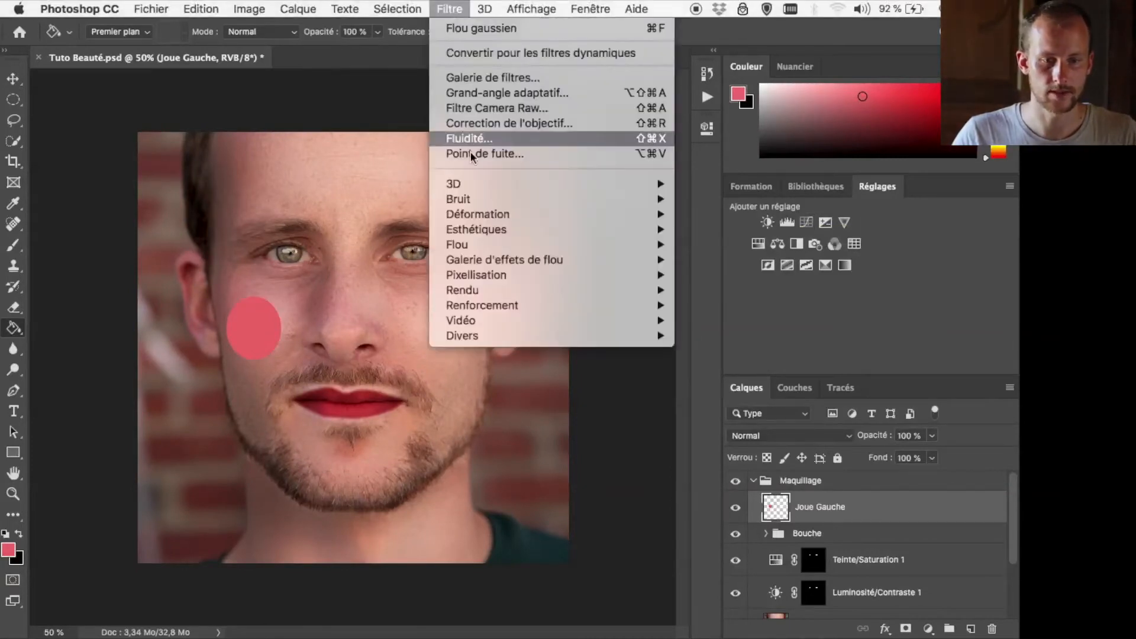
mouse_move(495, 242)
click(722, 320)
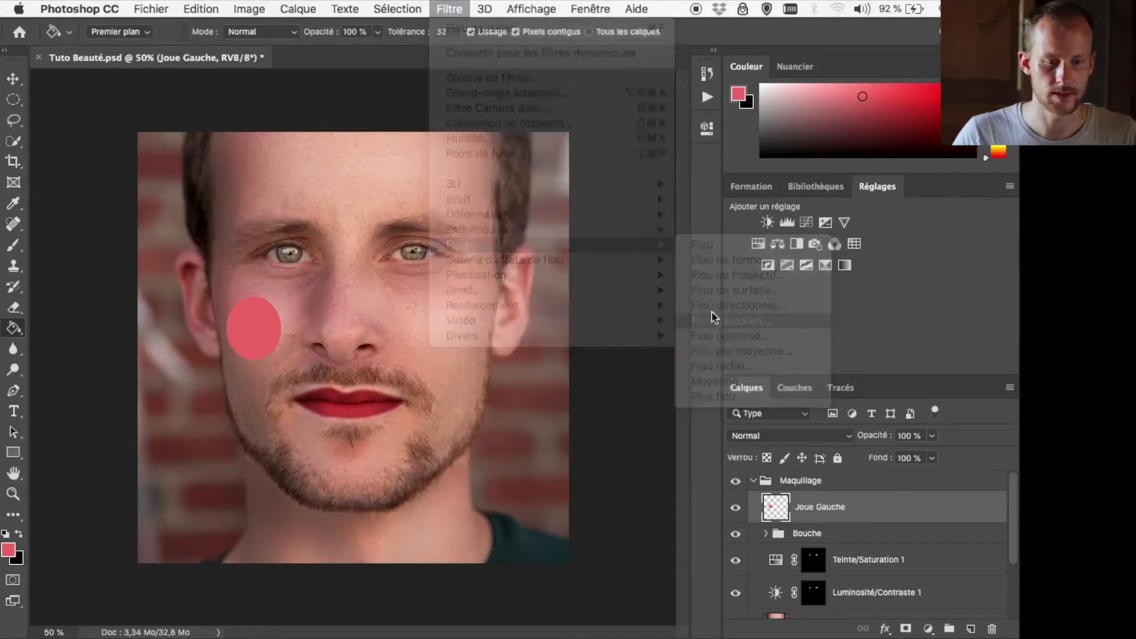
drag(656, 389, 693, 385)
click(804, 173)
- Set the Joue Gauche layer's blend mode to Produit and its opacity to 62 %
click(768, 435)
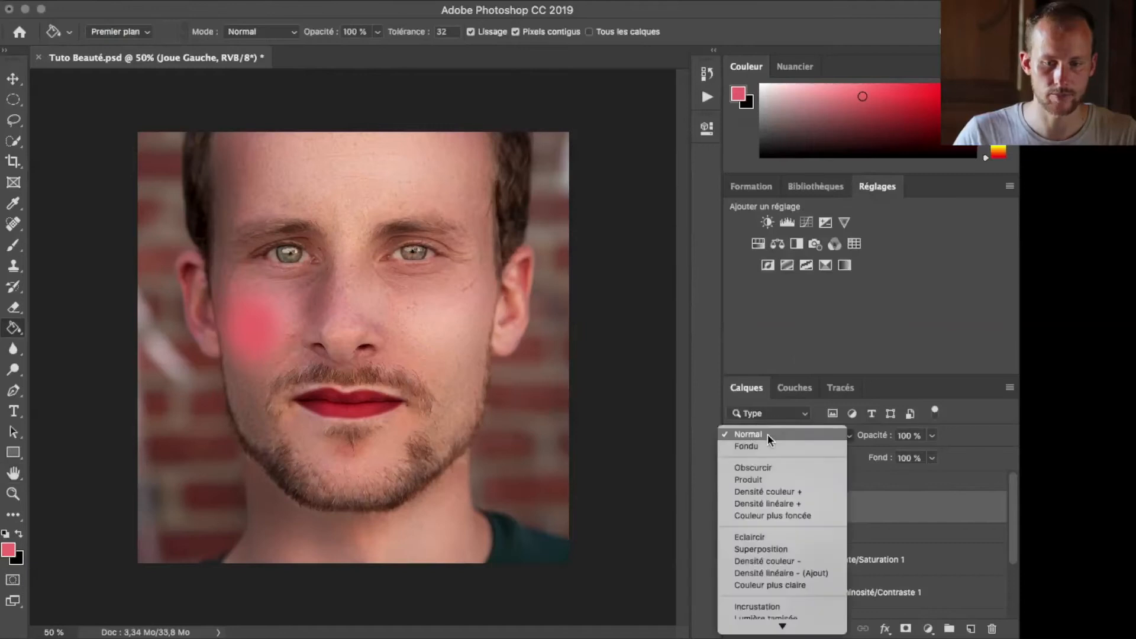
click(756, 480)
click(933, 435)
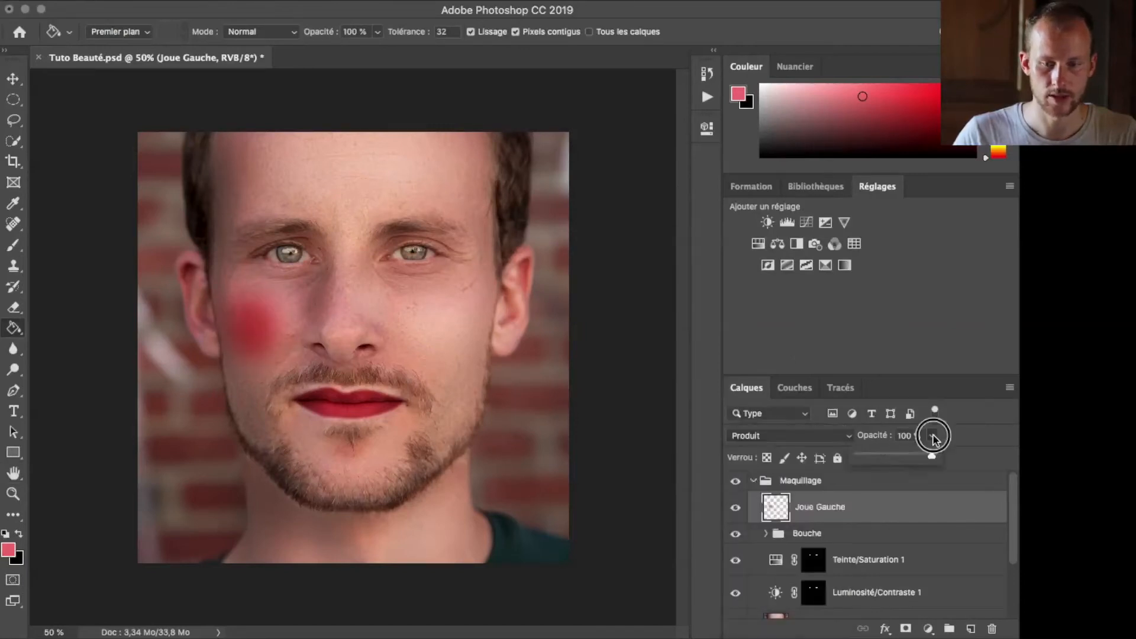
drag(930, 457, 905, 459)
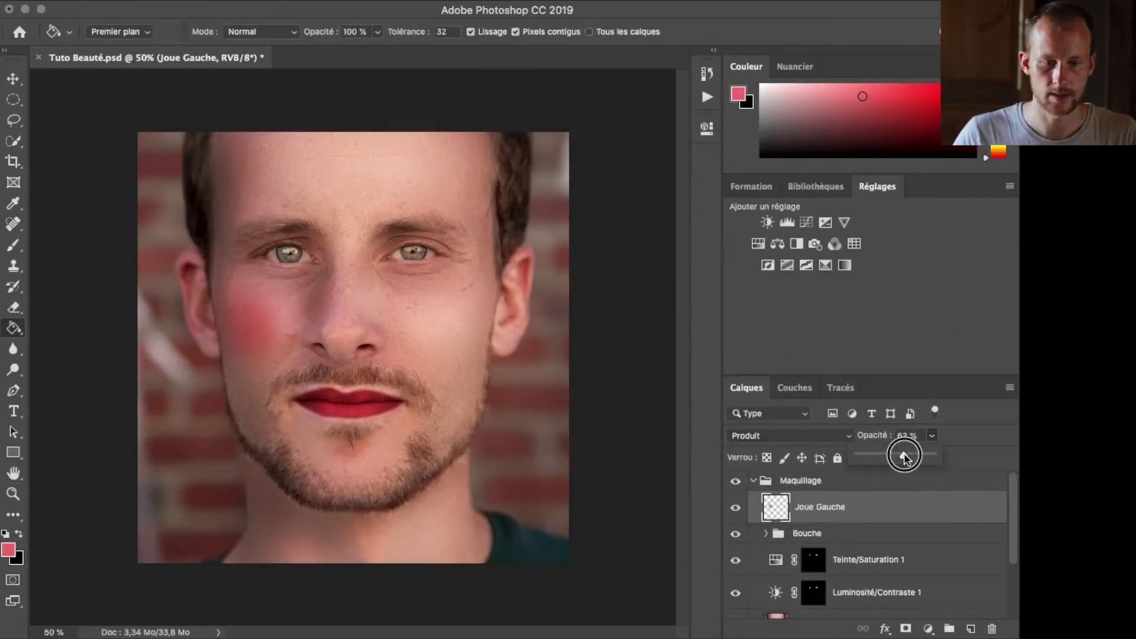
- Move the blush slightly down and towards the nose, and scale it to about 92 % width and 83 % height
click(13, 79)
drag(253, 324, 263, 360)
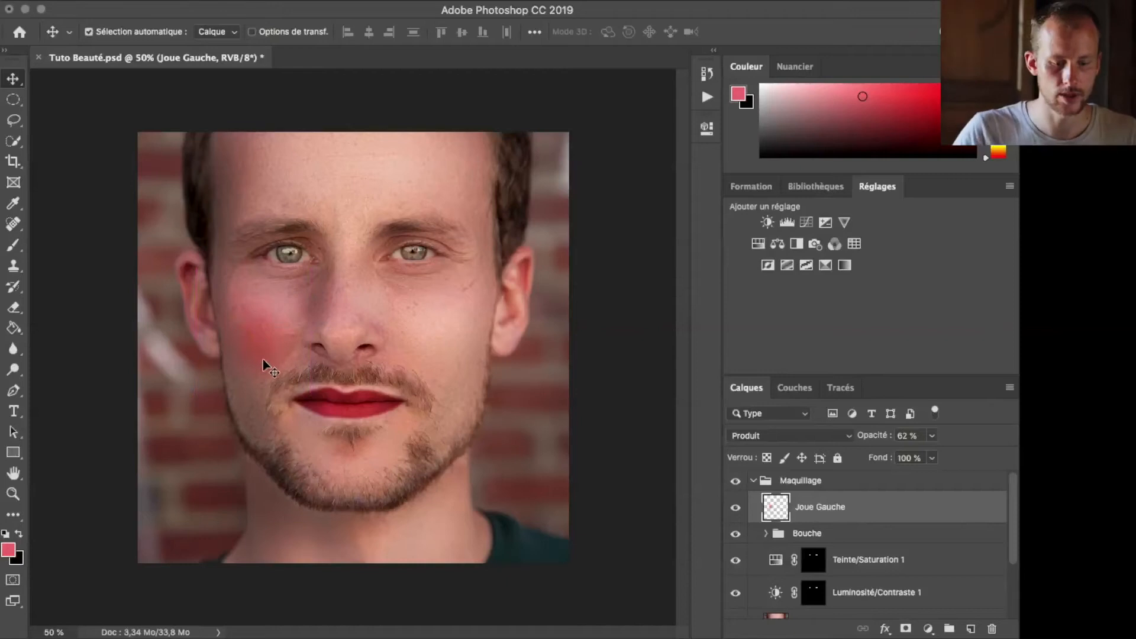
key(super+t)
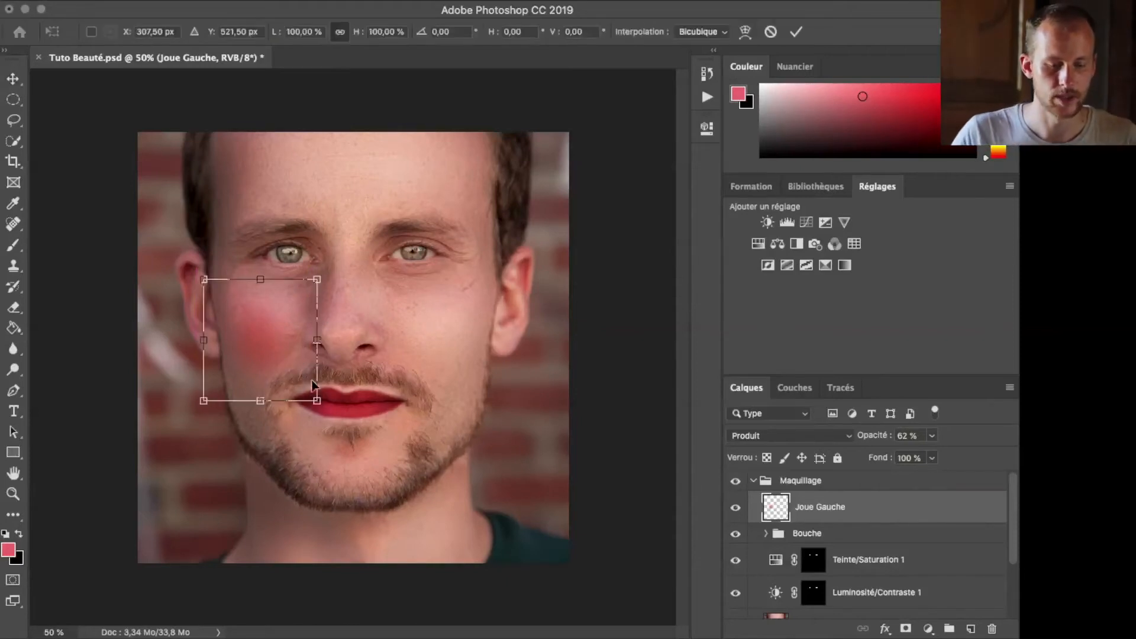
drag(317, 403, 307, 378)
drag(261, 342, 265, 349)
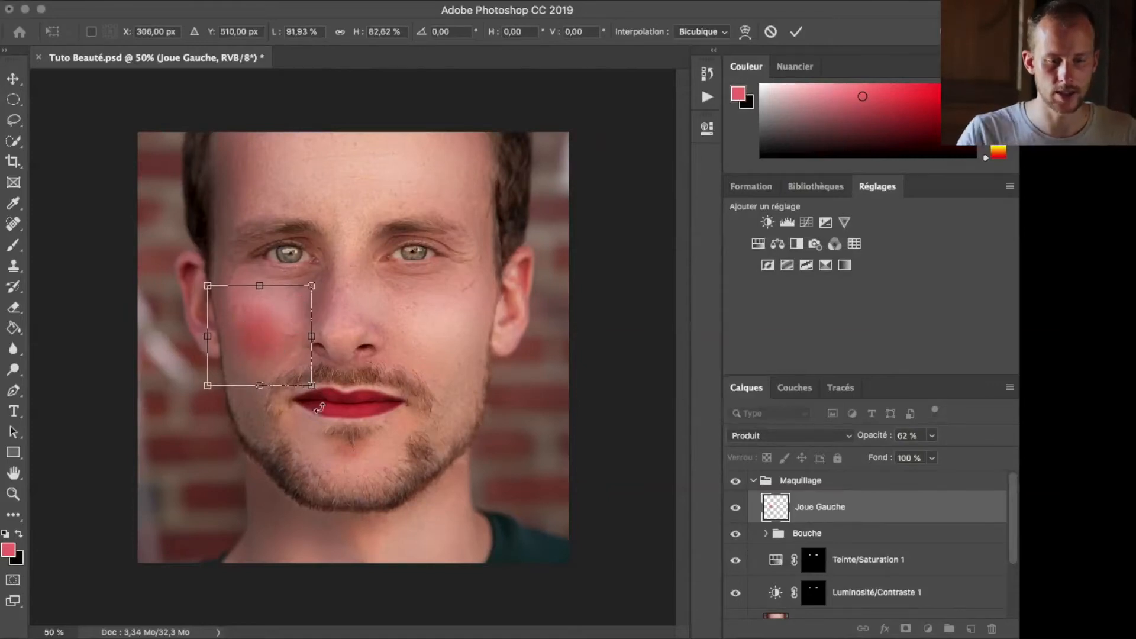
key(Return)
- Duplicate the Joue Gauche layer, name the copy Joue Droite, and move its blush onto the opposite cheek
drag(816, 502, 971, 628)
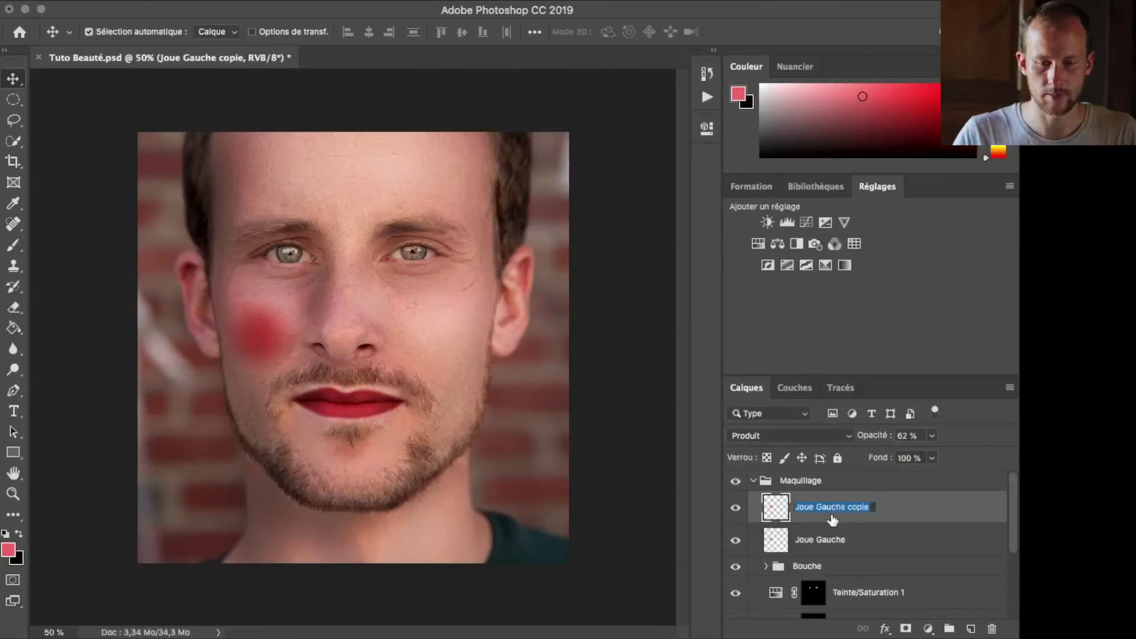
text(Joue Droite)
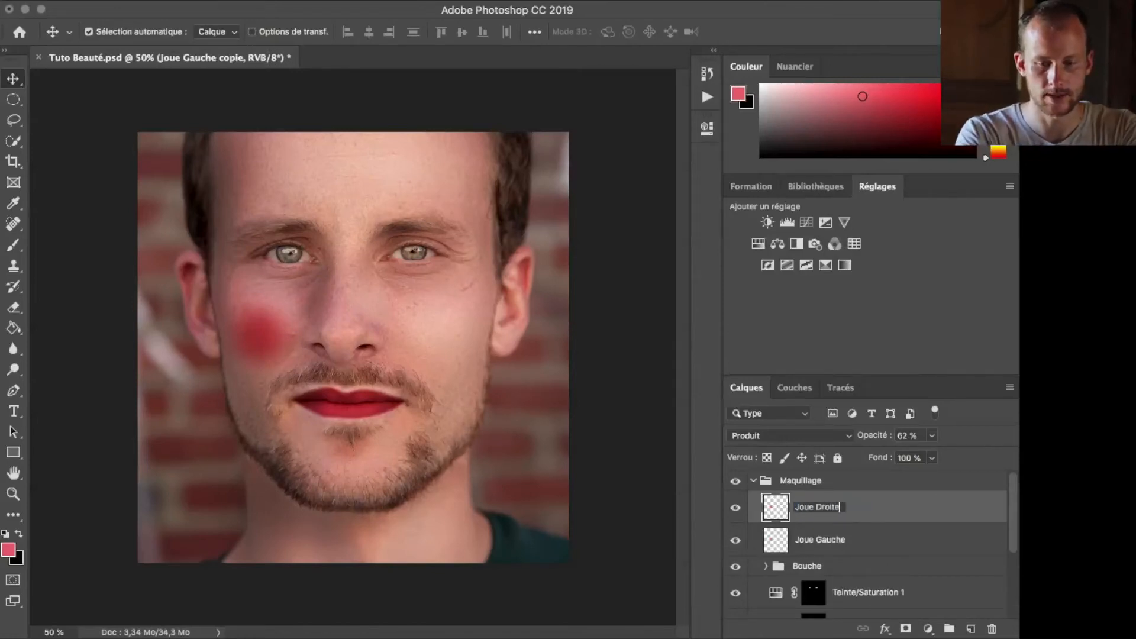
key(Return)
drag(313, 318, 445, 347)
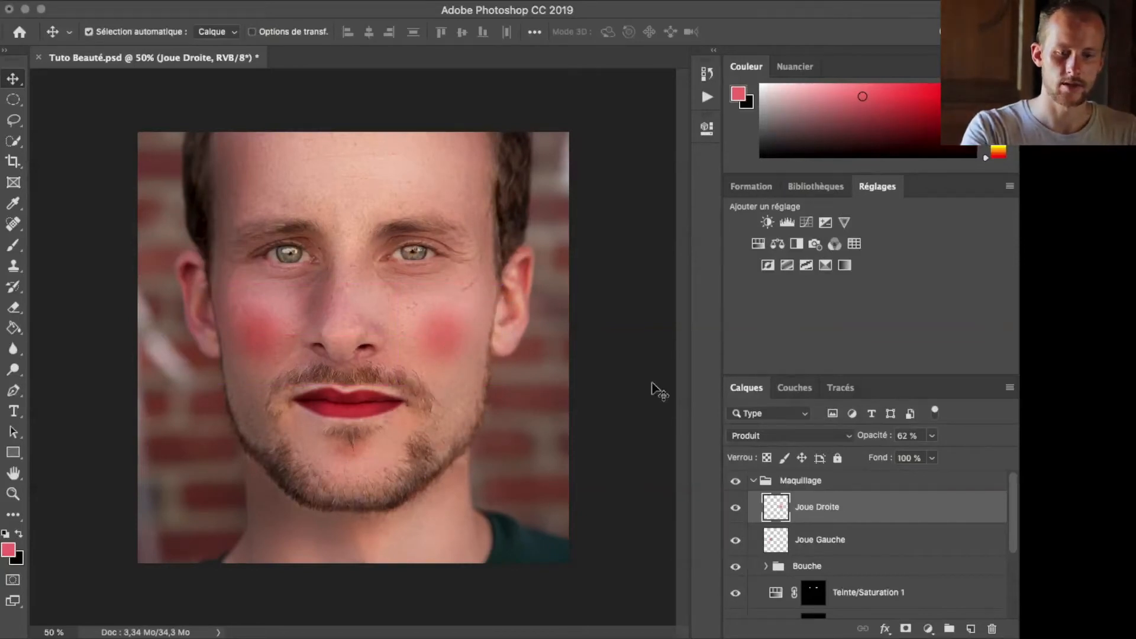
- Set the opacity of both the Joue Droite and Joue Gauche layers to 50 %
shift+click(828, 540)
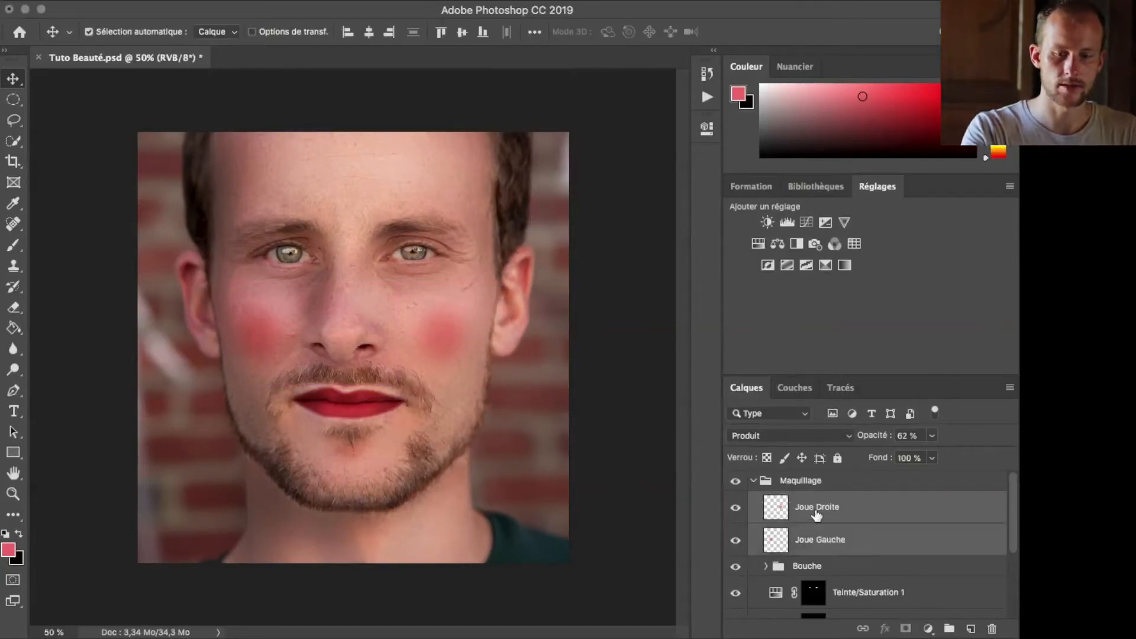
click(826, 510)
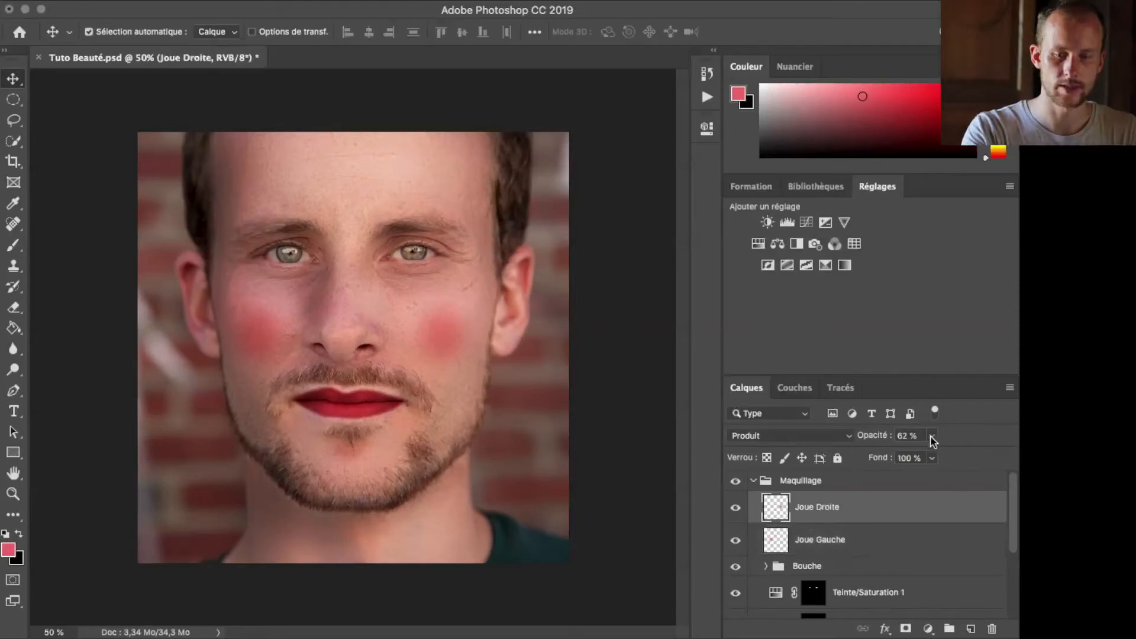
drag(929, 456, 925, 460)
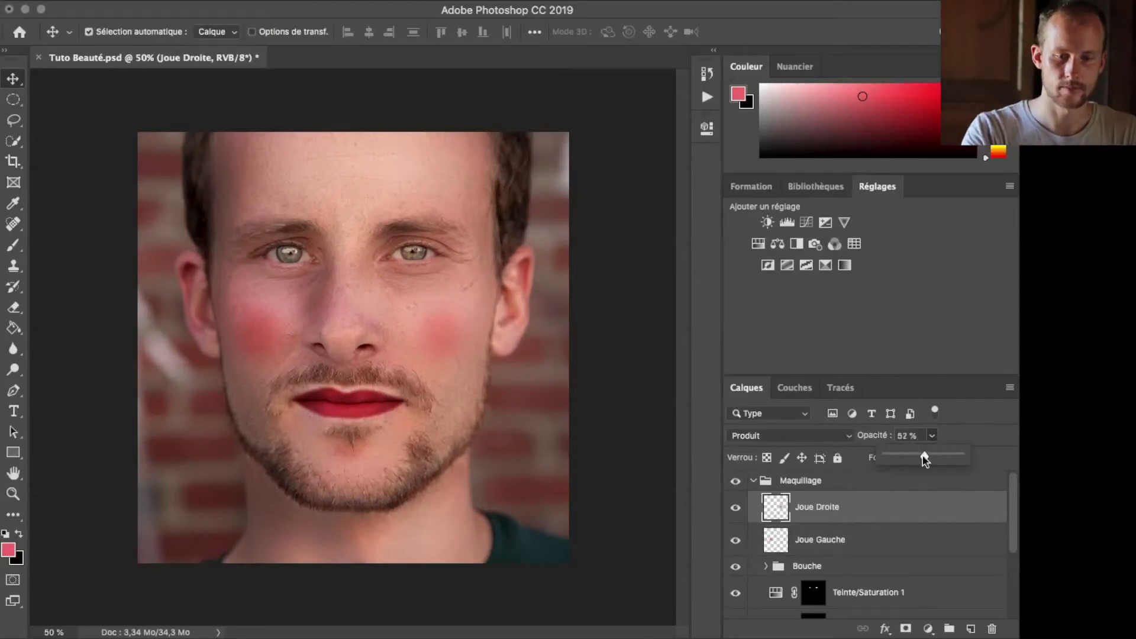
click(884, 430)
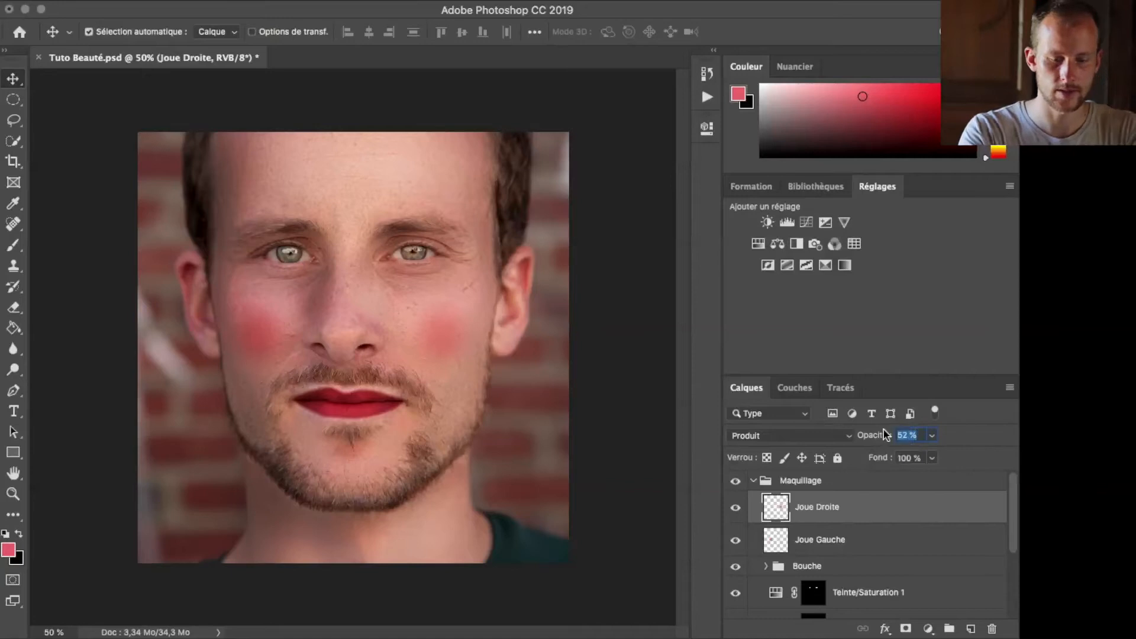
text(50)
key(Return)
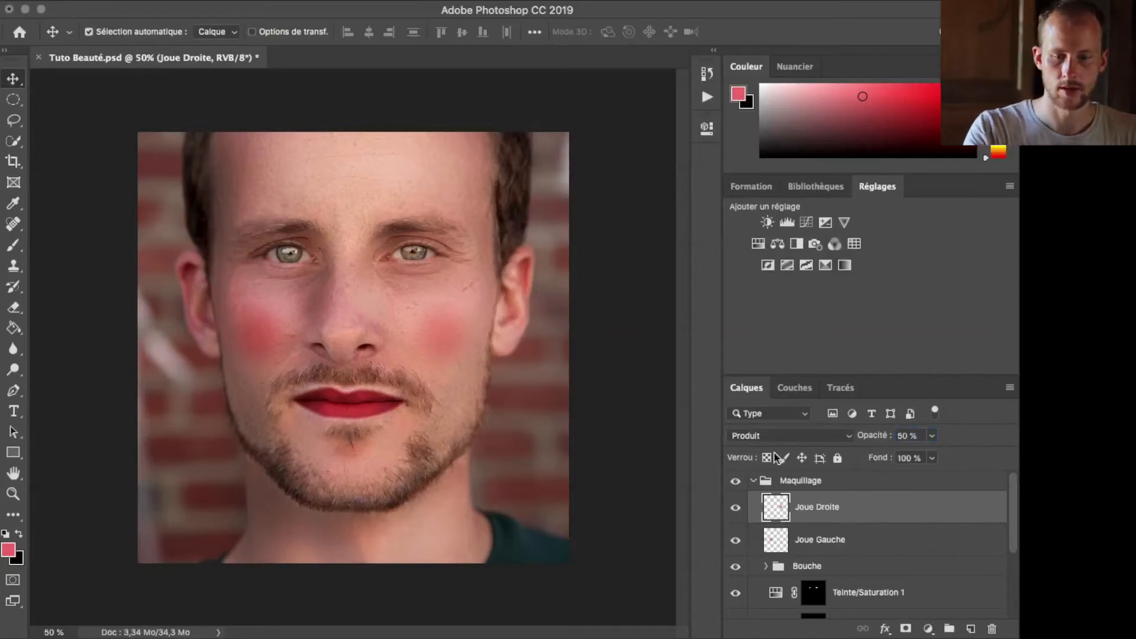
click(820, 538)
click(888, 431)
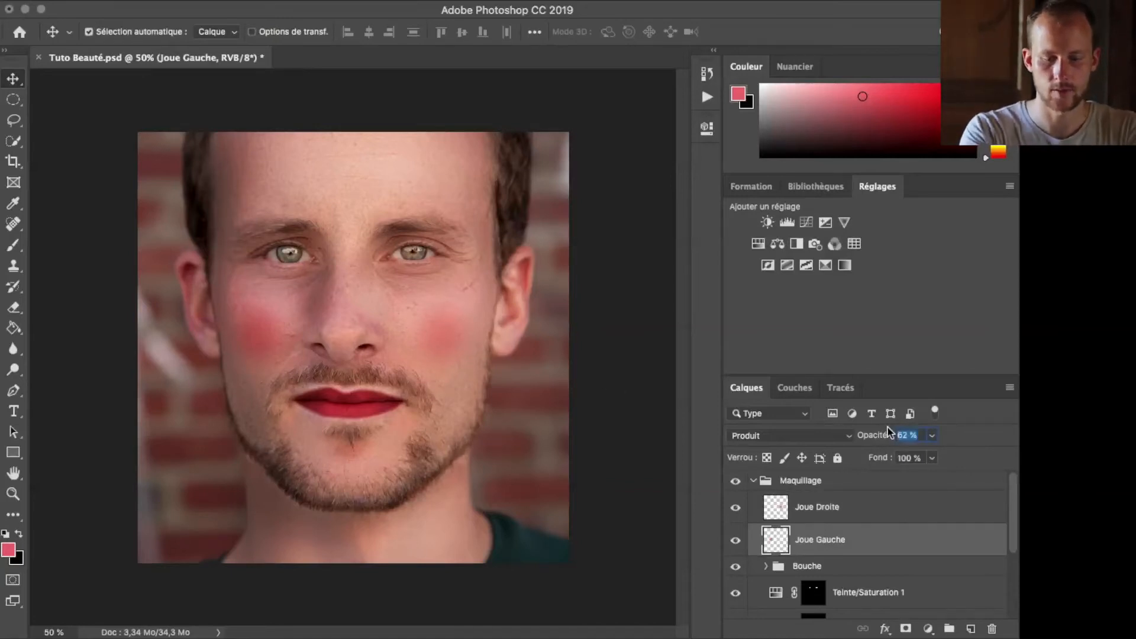
text(50)
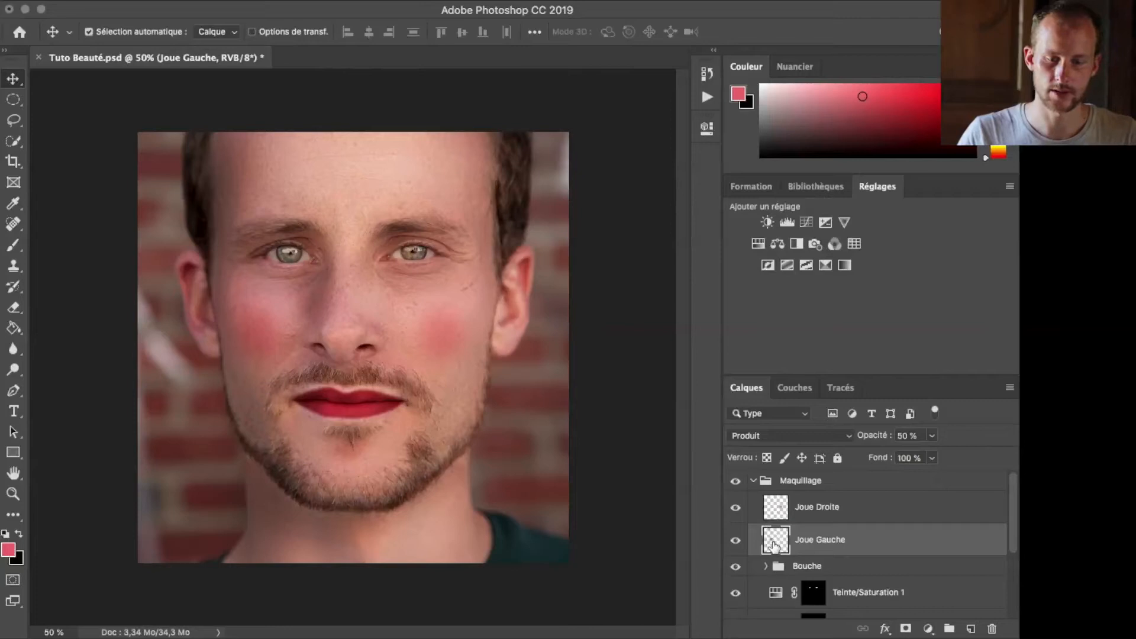
- Group the Joue Droite and Joue Gauche layers and name the group Joues
click(806, 510)
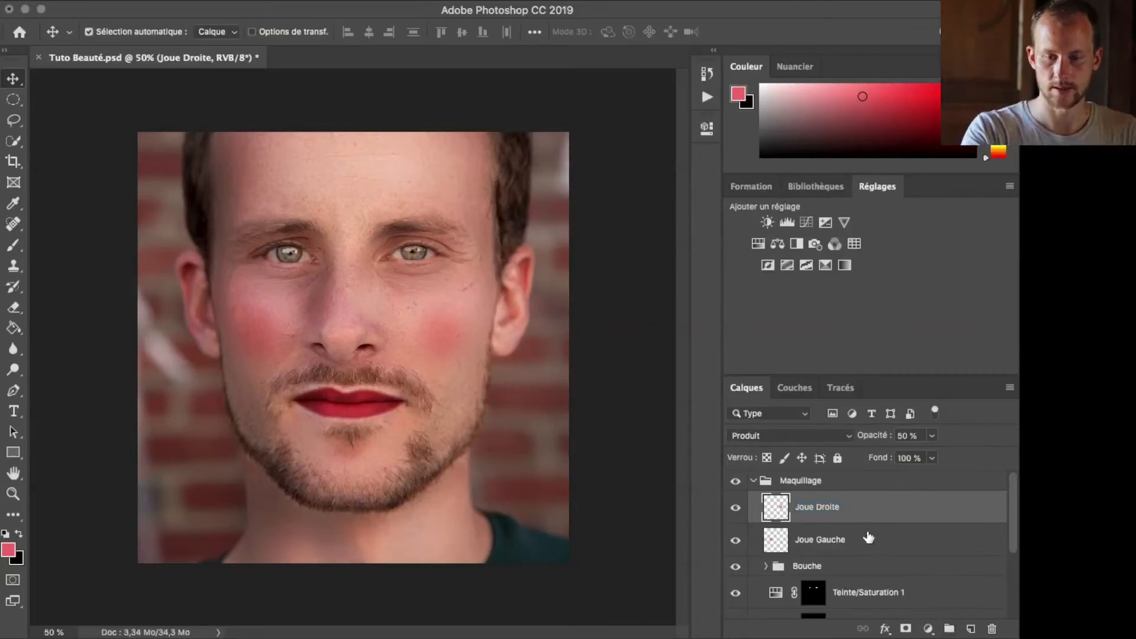
shift+click(868, 538)
drag(868, 539, 950, 630)
double_click(823, 502)
text(Joue)
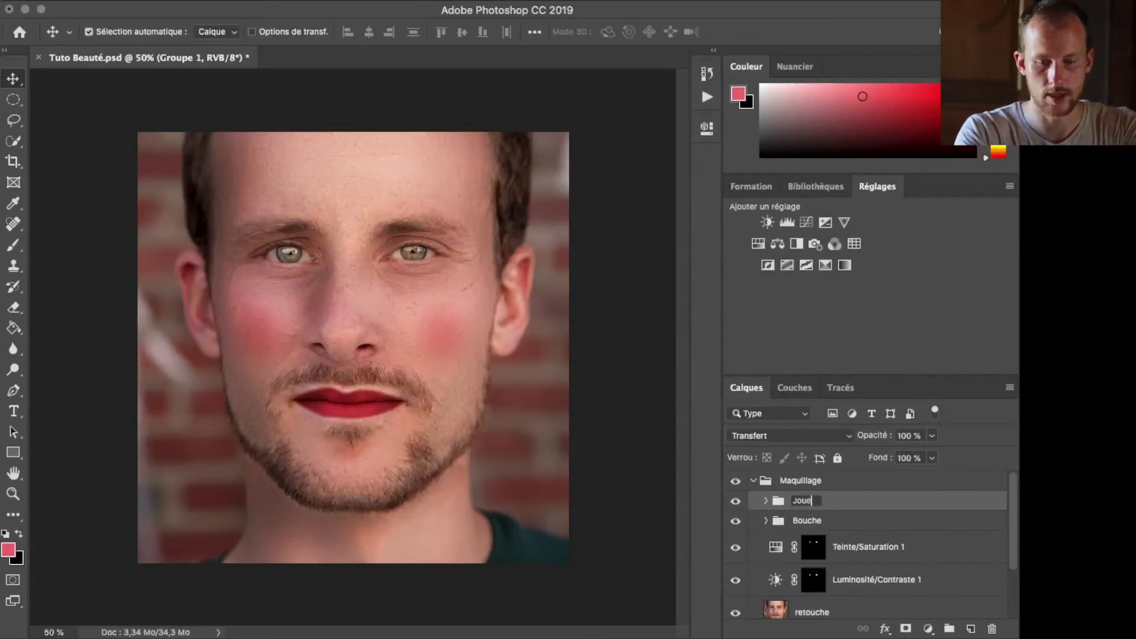
text(s)
key(Return)
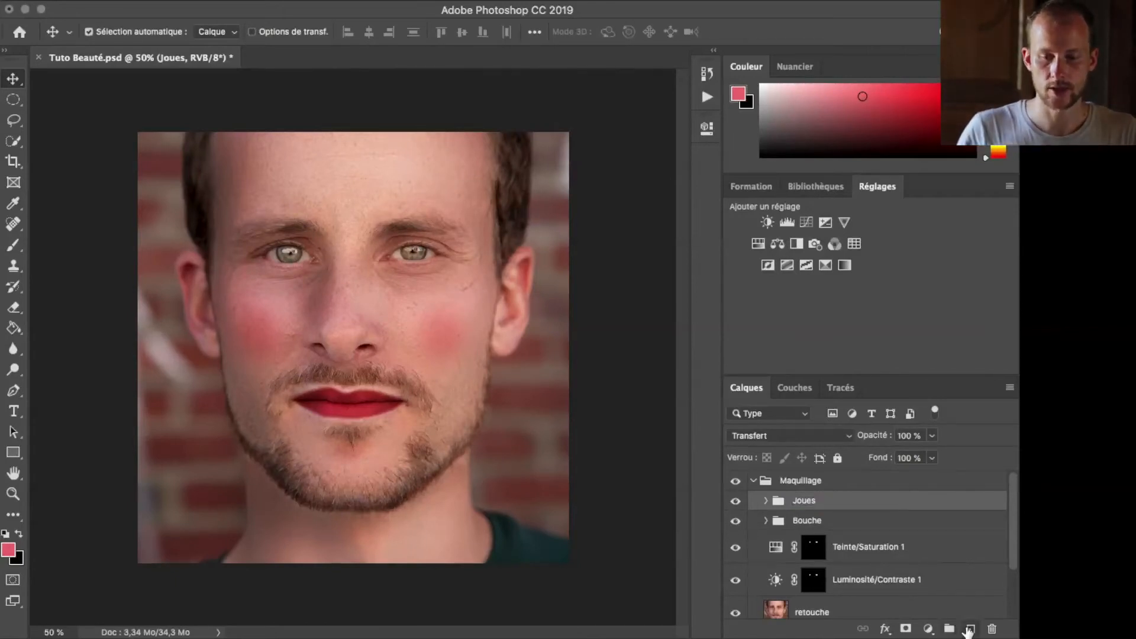
- Add a new layer above the Joues group and name it Paupière gauche
click(970, 629)
double_click(806, 507)
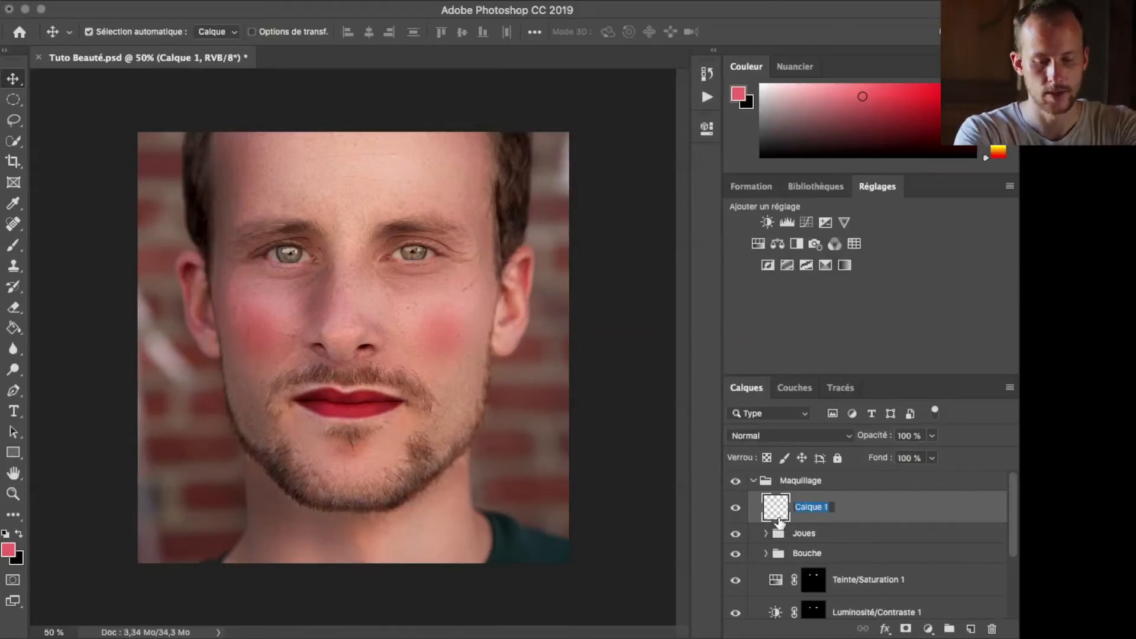
text(Paupière)
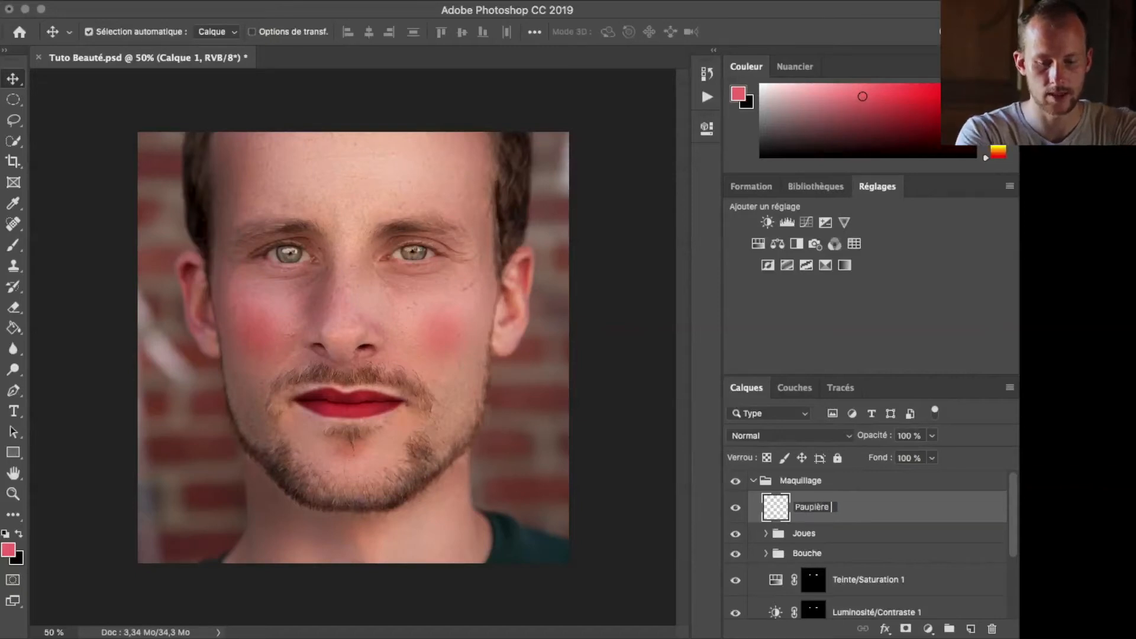
text( gauche)
key(Return)
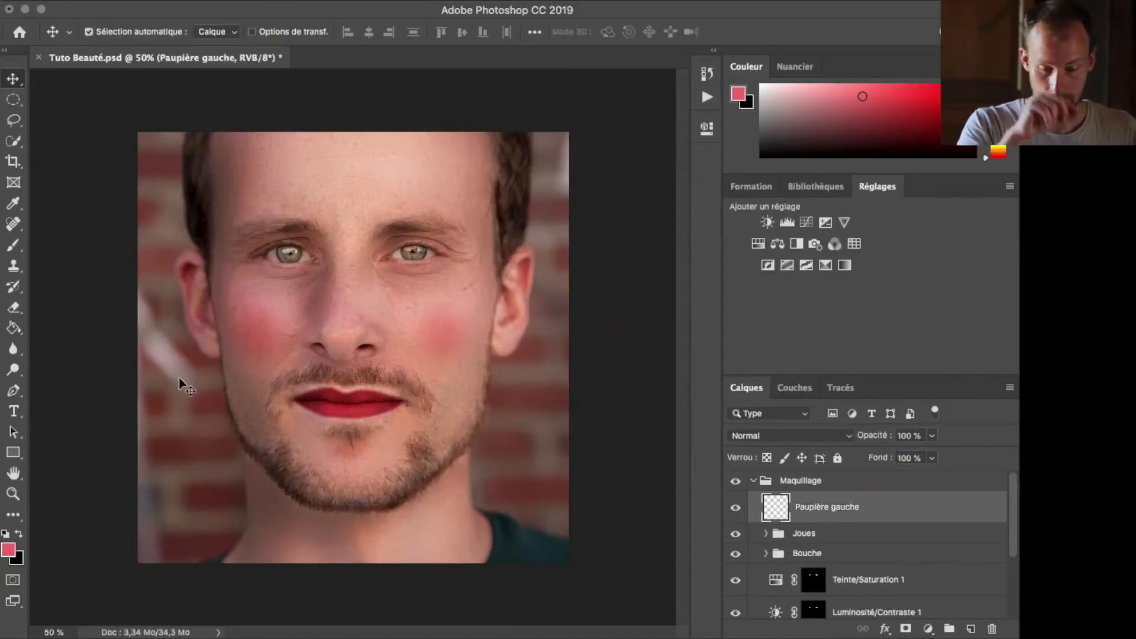
- Outline the upper eyelid of the eye at the left of the portrait with a freehand Lasso selection
key(l)
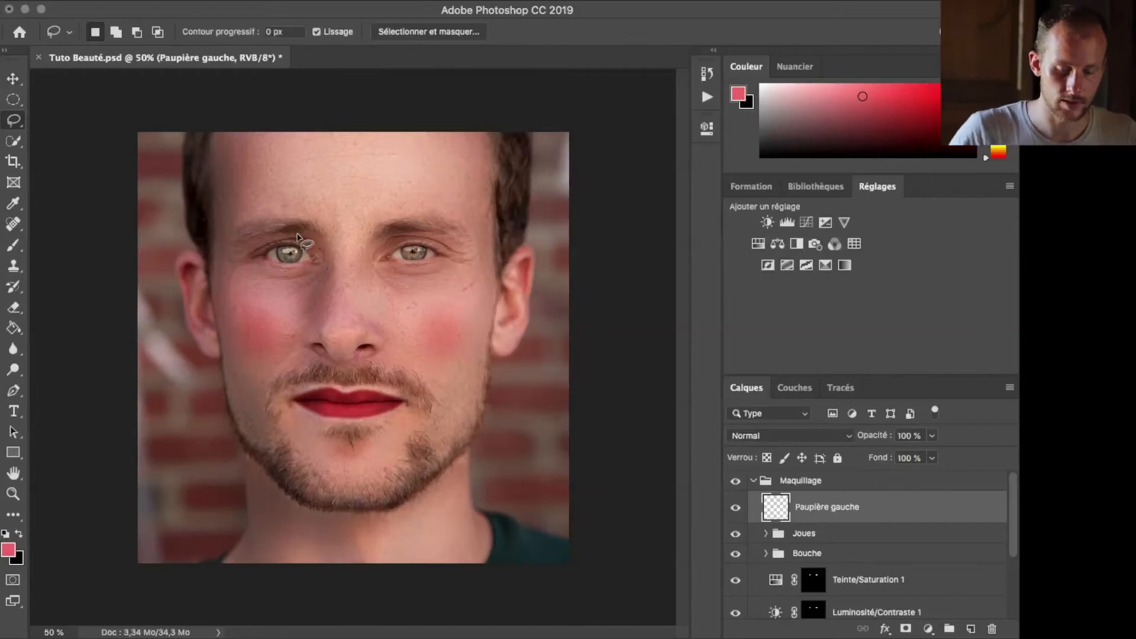
key(super+1)
key(space)
drag(290, 319, 337, 396)
key(super+plus)
drag(293, 334, 318, 367)
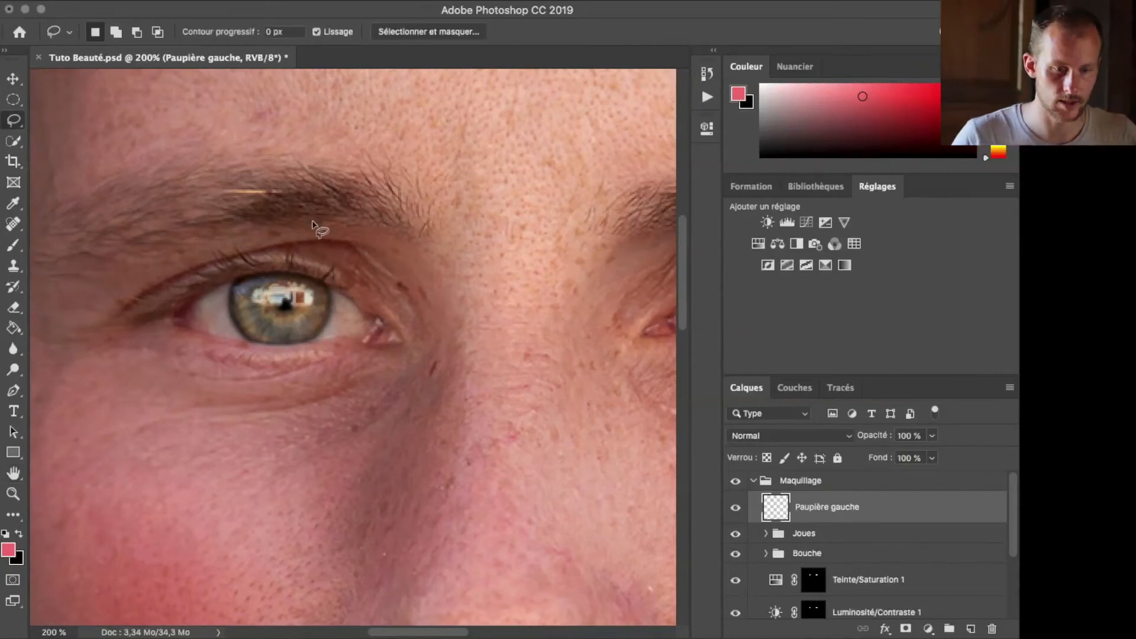
mouse_move(320, 273)
mouse_down()
mouse_move(323, 238)
mouse_move(246, 231)
mouse_move(164, 251)
mouse_move(118, 279)
mouse_move(110, 309)
mouse_move(134, 316)
mouse_move(211, 281)
mouse_move(319, 272)
mouse_up()
- Sample the eyelid's skin tone as the foreground colour and darken it to a deep reddish brown
click(8, 551)
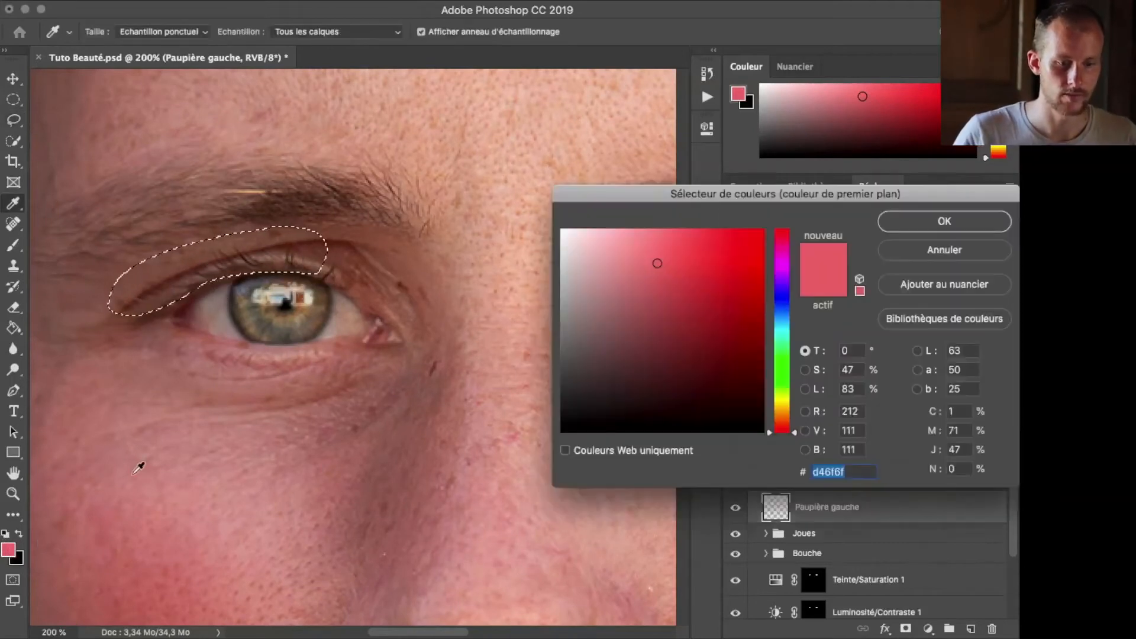
click(311, 242)
drag(703, 321, 677, 355)
click(898, 228)
- Fill the eyelid selection with the reddish brown on the Paupière gauche layer and deselect it
key(l)
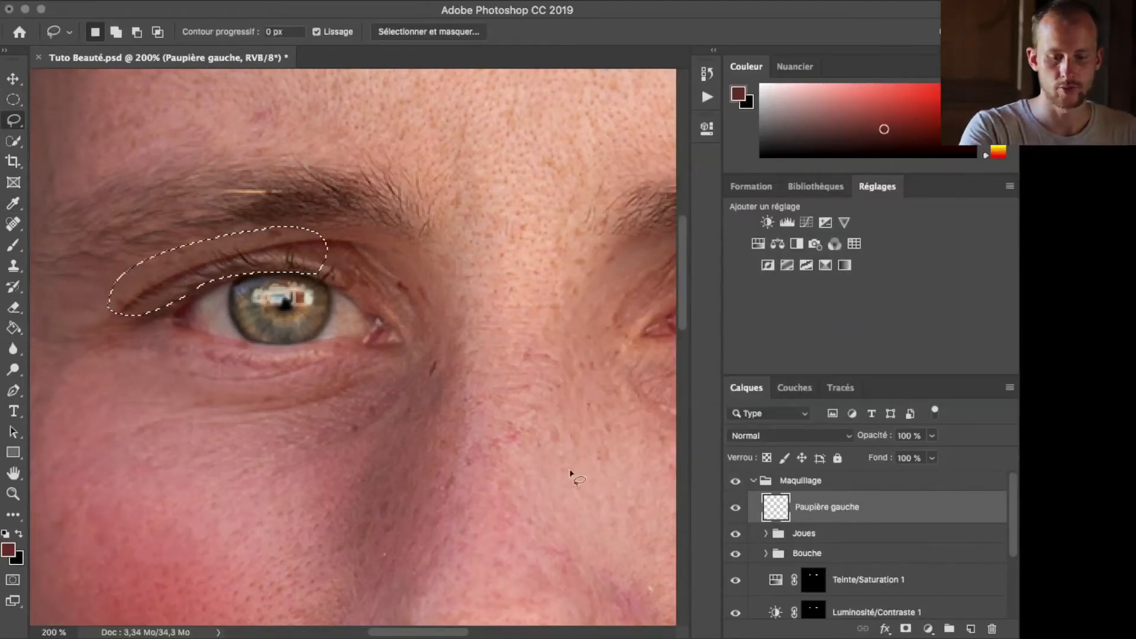
key(g)
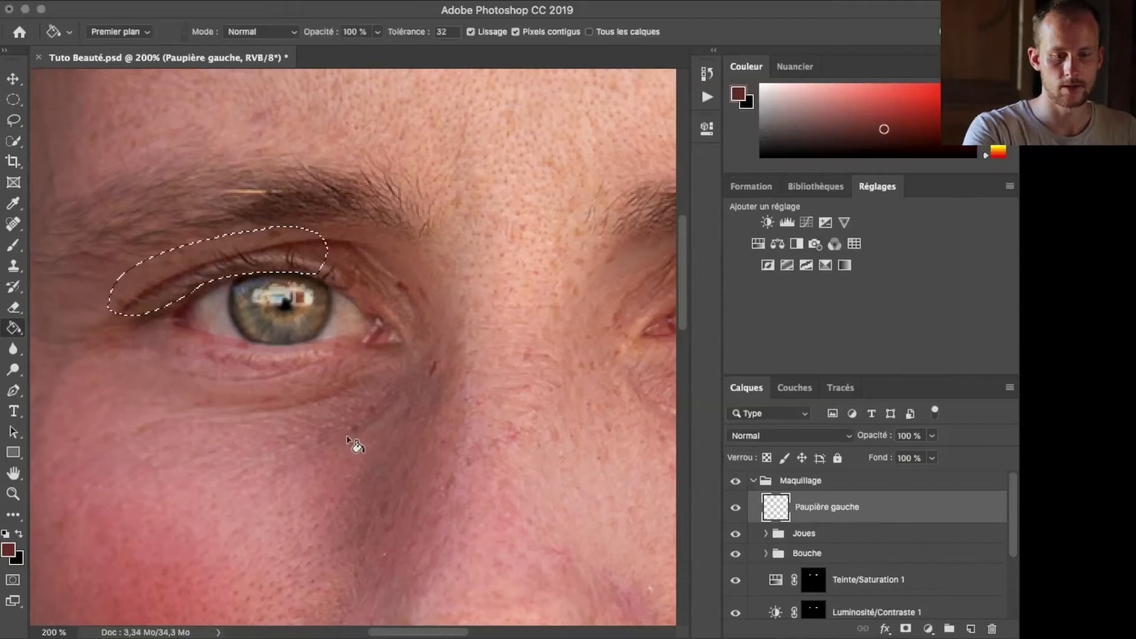
click(279, 241)
key(ctrl+d)
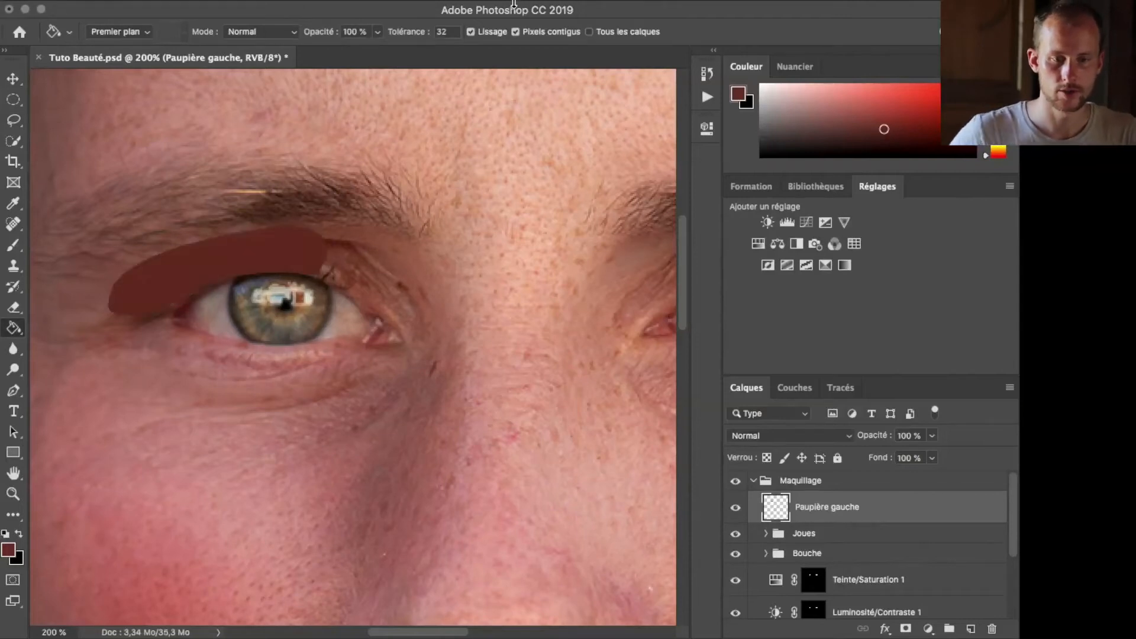
- Apply a Gaussian blur with a radius of about 17.6 pixels to the eyelid colour on the Paupière gauche layer
click(449, 8)
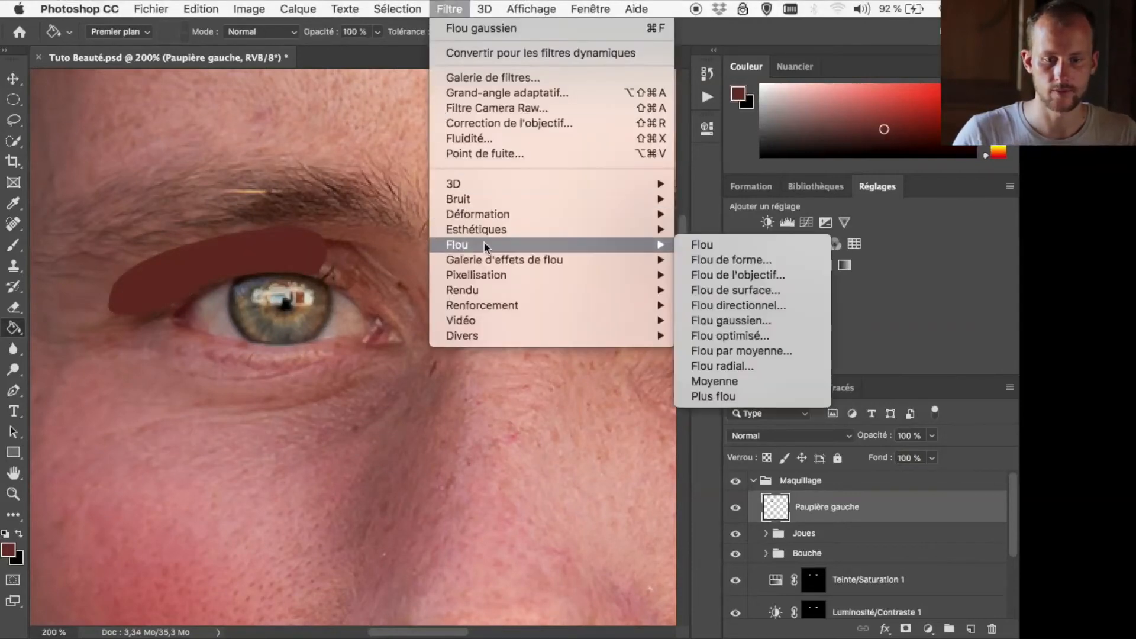
click(715, 318)
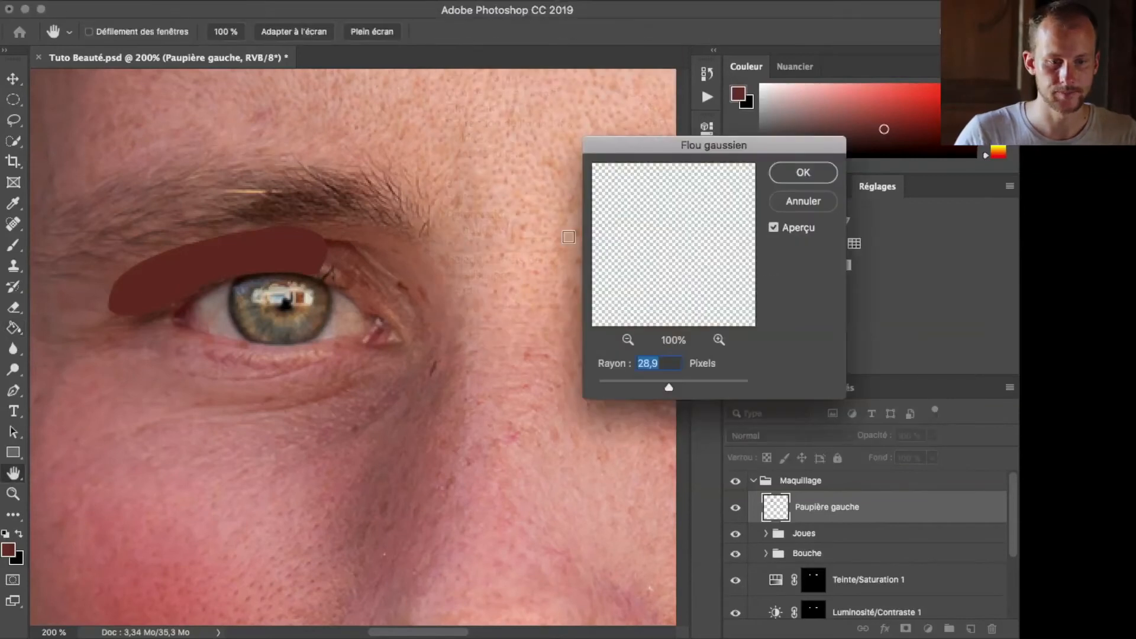
mouse_move(668, 388)
mouse_down()
mouse_move(654, 388)
mouse_move(667, 390)
mouse_up()
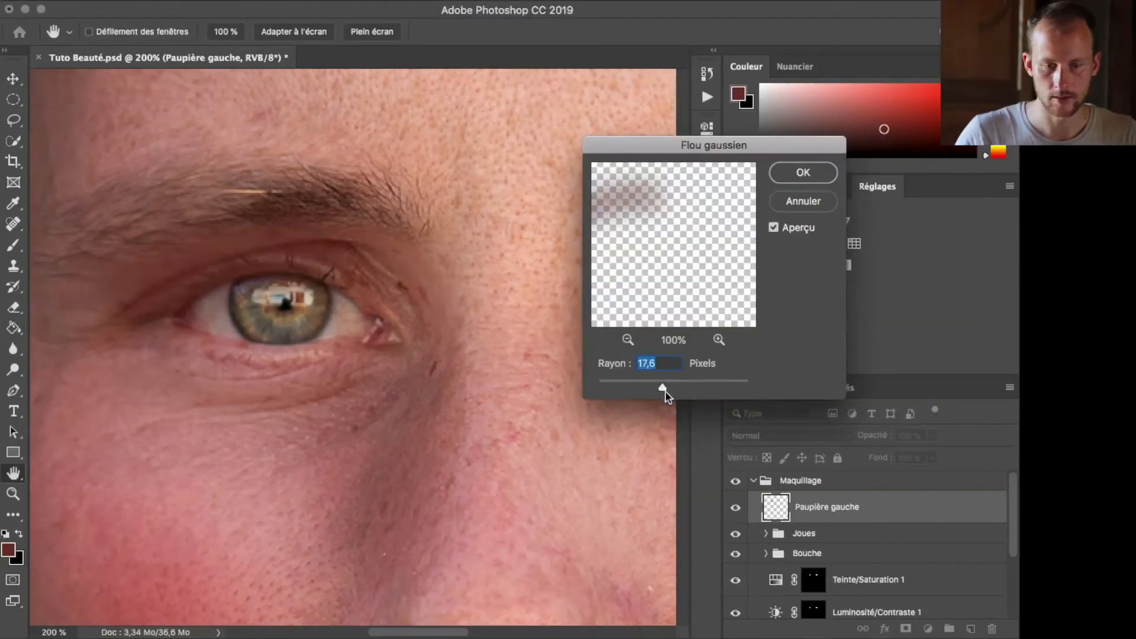
click(792, 177)
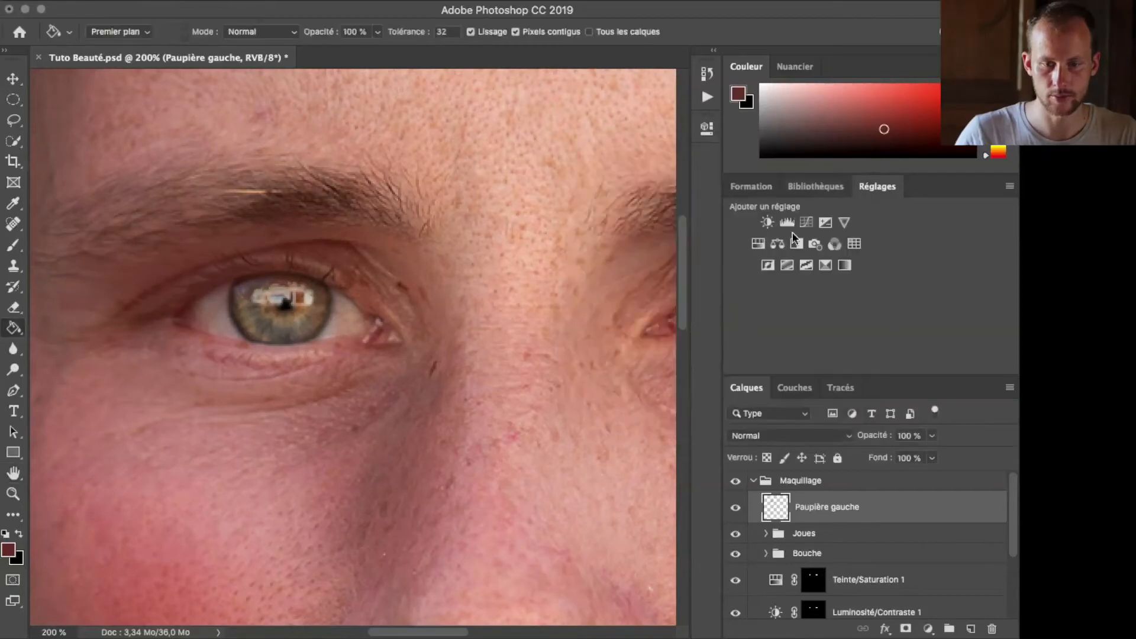
- Set the Paupière gauche layer's blend mode to Produit and its opacity to 91%, comparing the portrait with and without it
click(783, 443)
click(760, 479)
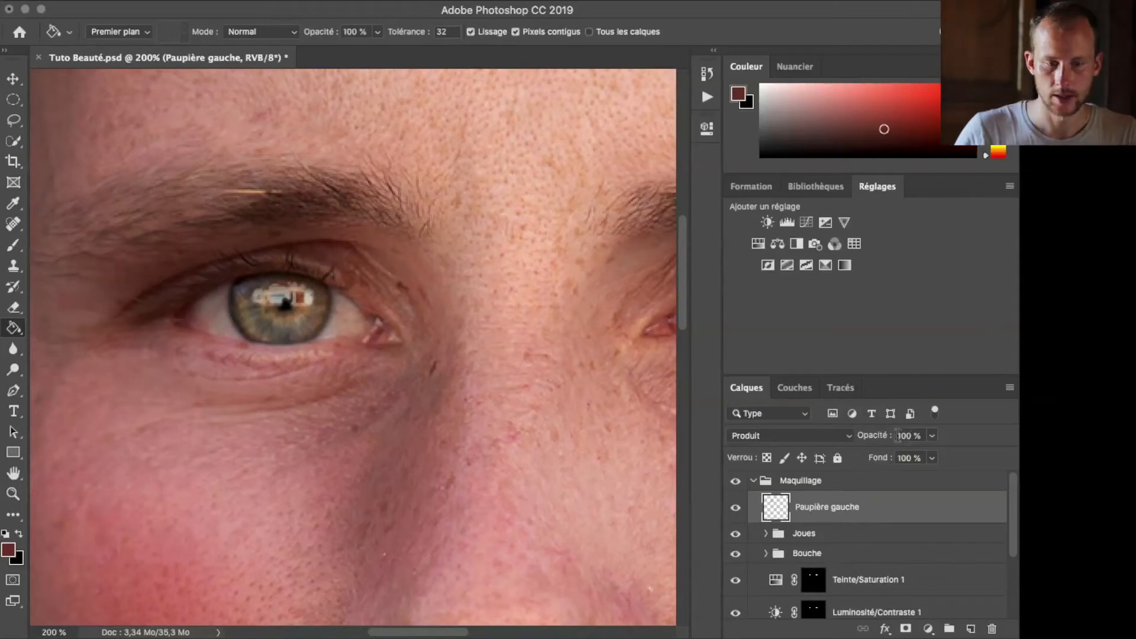
key(super+minus)
key(super+minus)
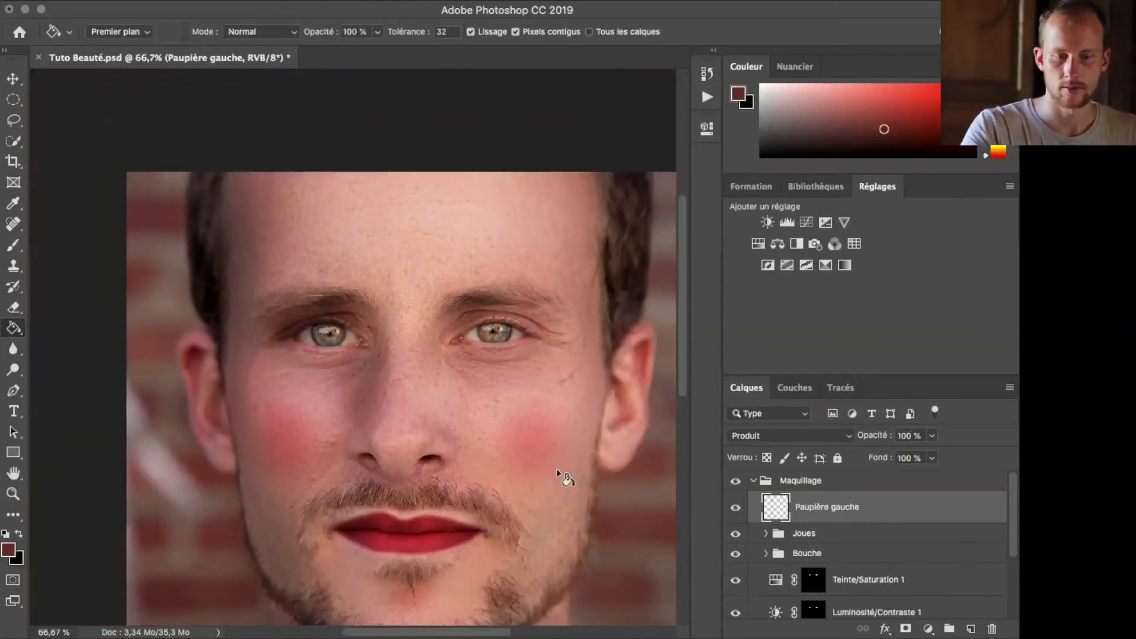
click(736, 508)
click(736, 508)
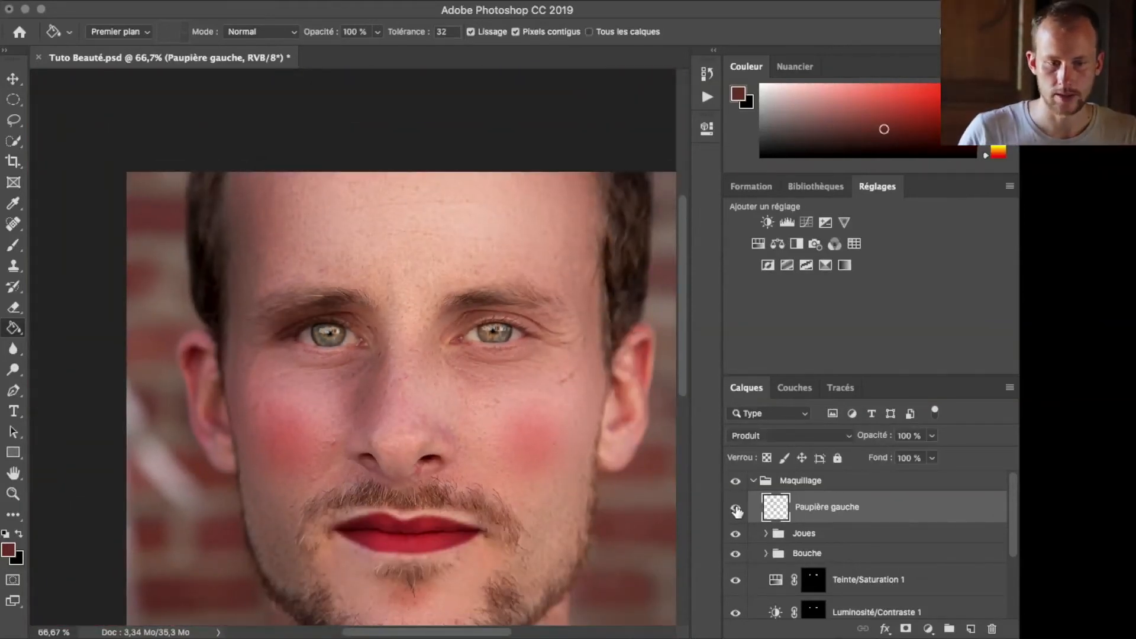
drag(933, 435, 928, 461)
- Duplicate the Paupière gauche layer and flip the copy horizontally by transforming its width to -100%
drag(766, 507, 972, 632)
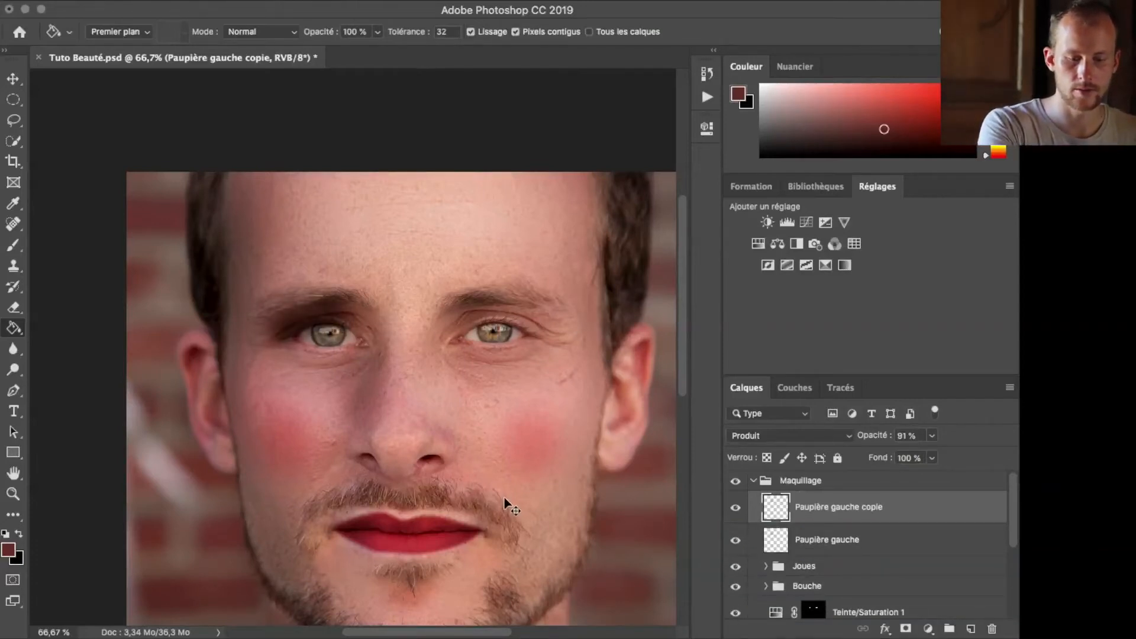
key(super+t)
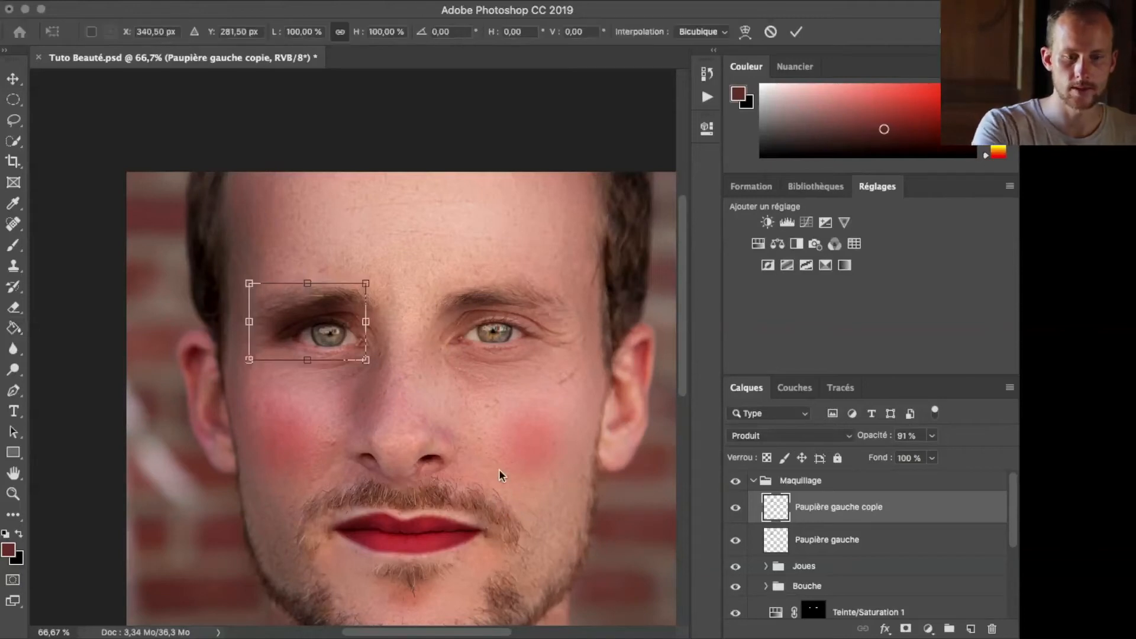
click(311, 31)
key(BackSpace)
text(-)
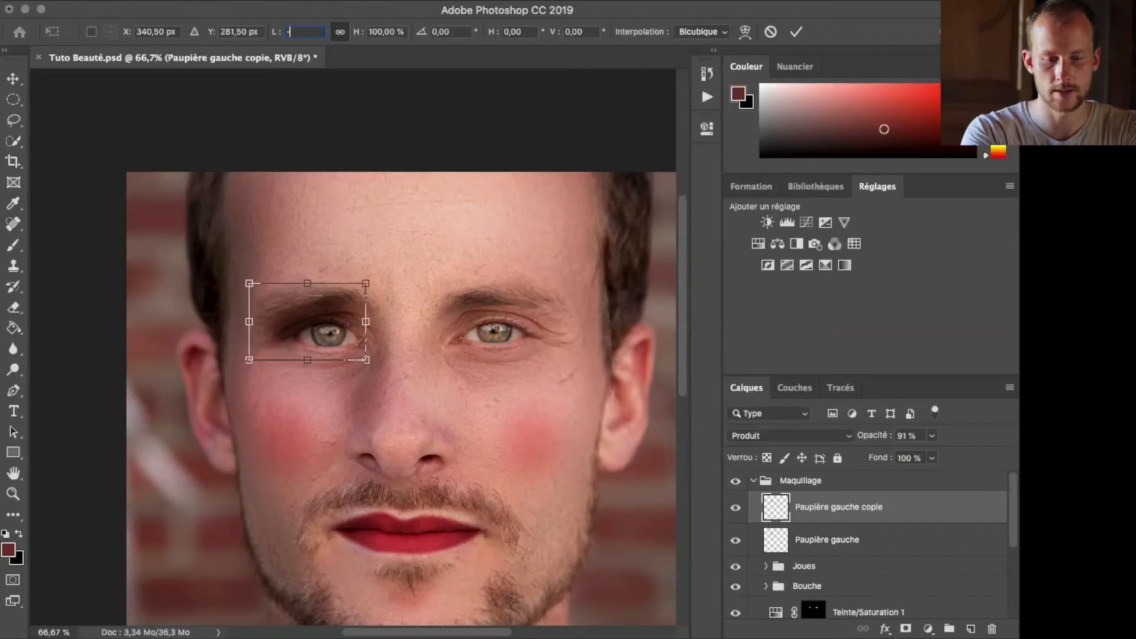
text(100)
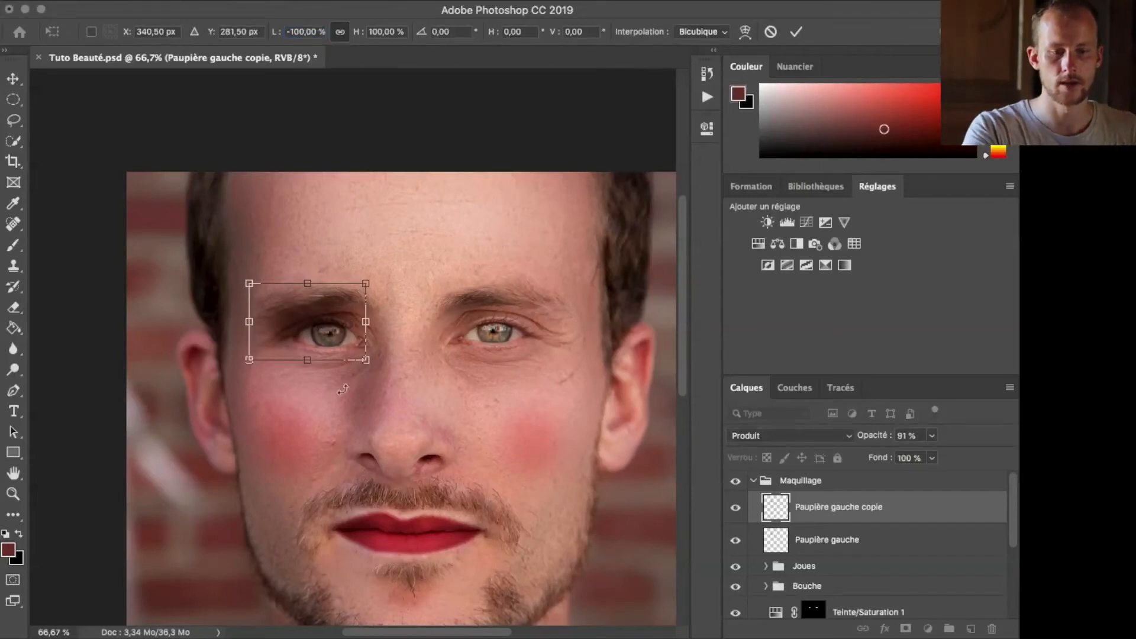
key(Return)
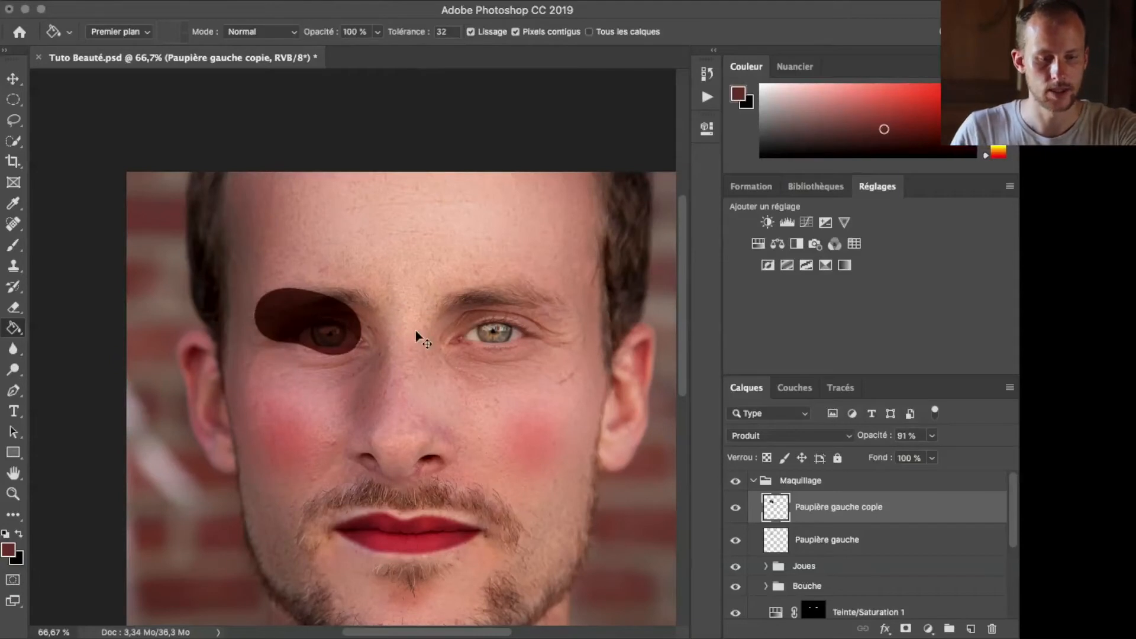
- Move the flipped eyeshadow copy over the other eye and fine-tune its placement on the eyelid with Free Transform
key(v)
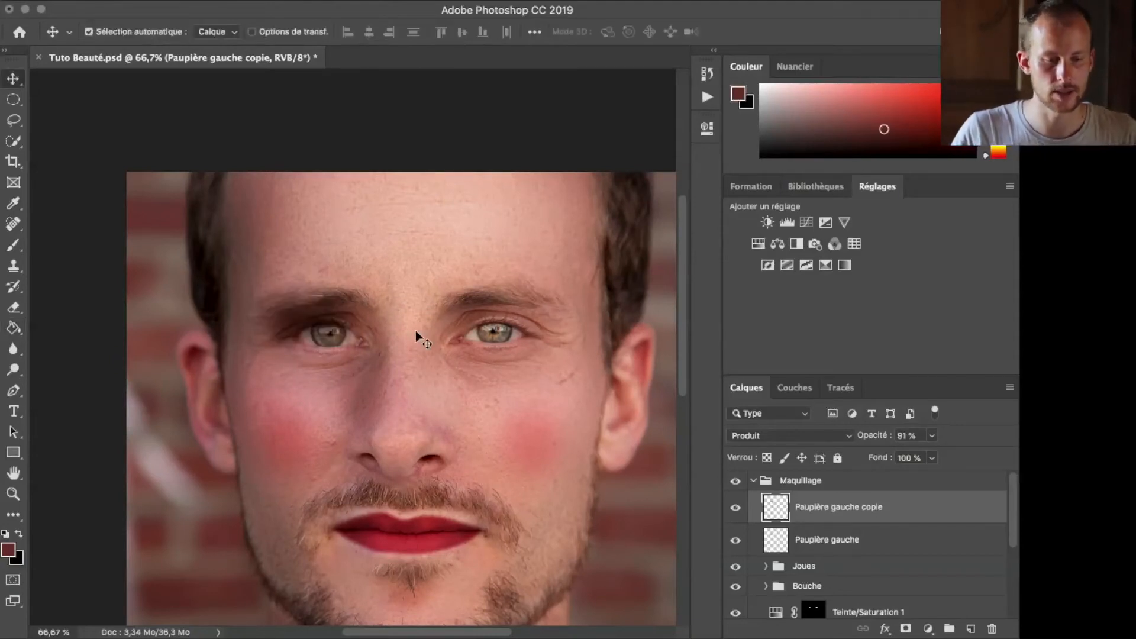
drag(339, 309, 524, 323)
key(ctrl+t)
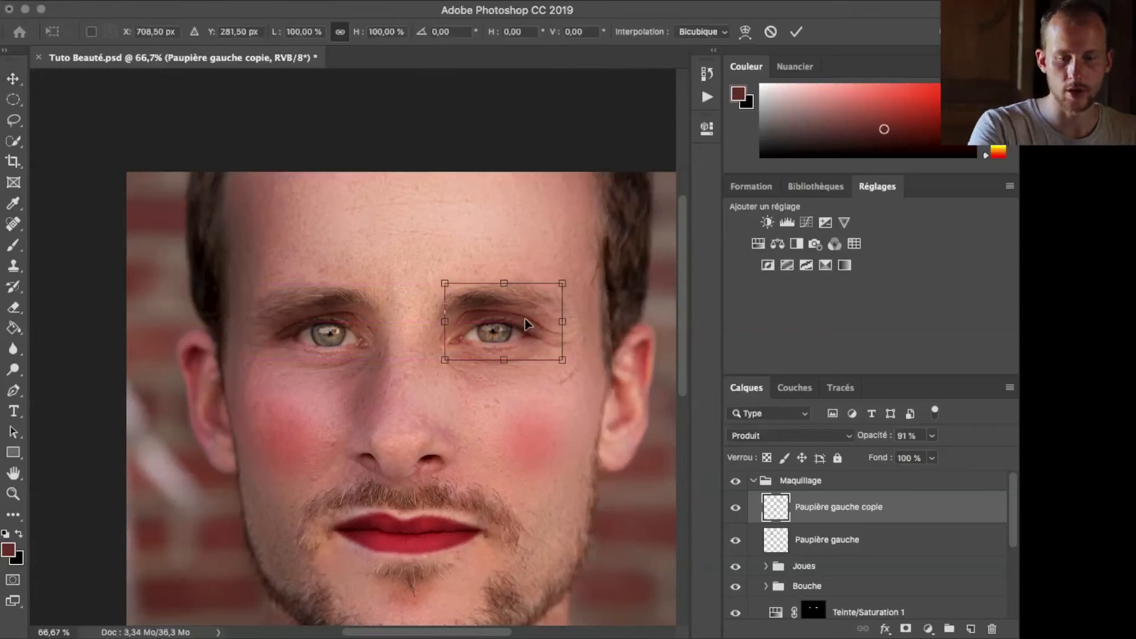
drag(588, 269, 567, 270)
drag(535, 309, 521, 325)
key(Return)
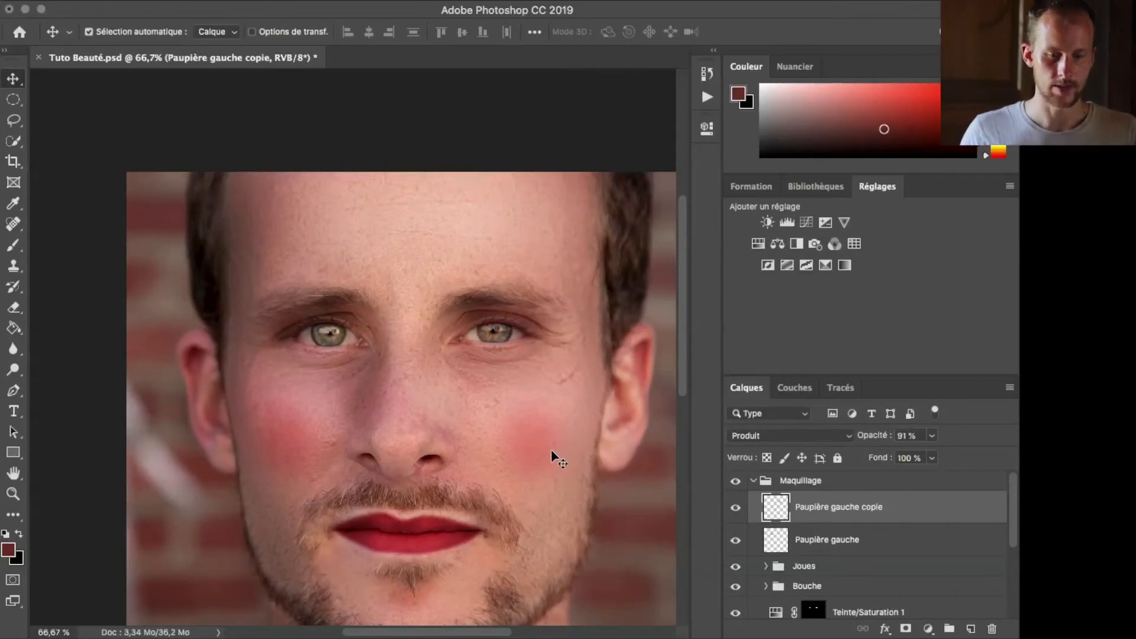
- Group the two eyelid colour layers and name the group Paupières
double_click(811, 536)
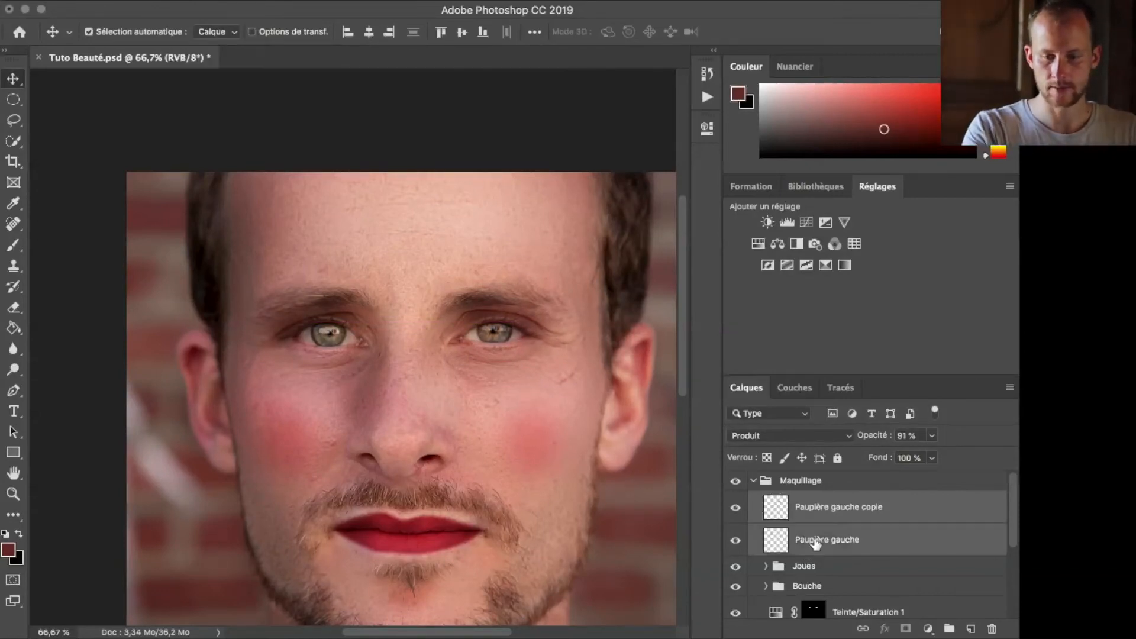
shift+click(916, 512)
drag(921, 528, 949, 629)
double_click(814, 502)
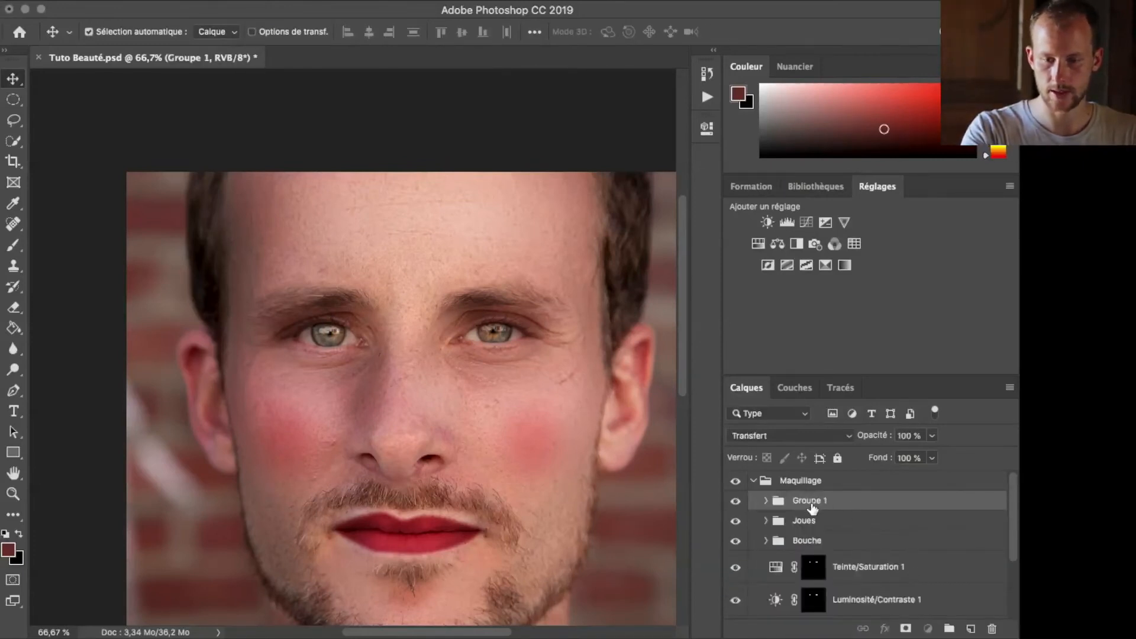
text(Paup)
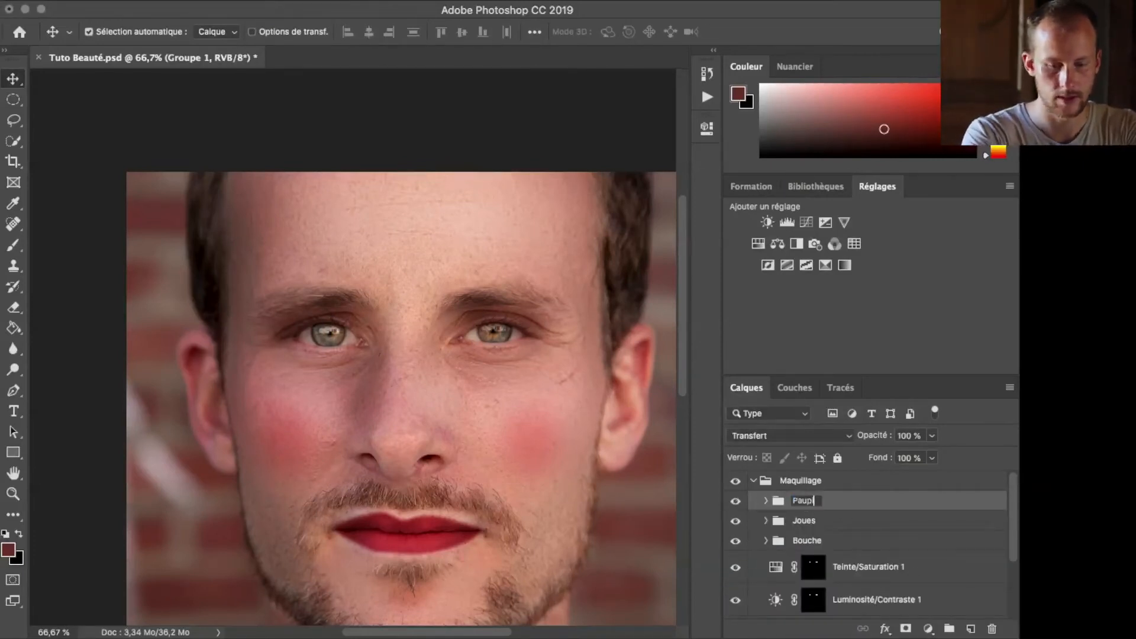
text(ières)
key(Return)
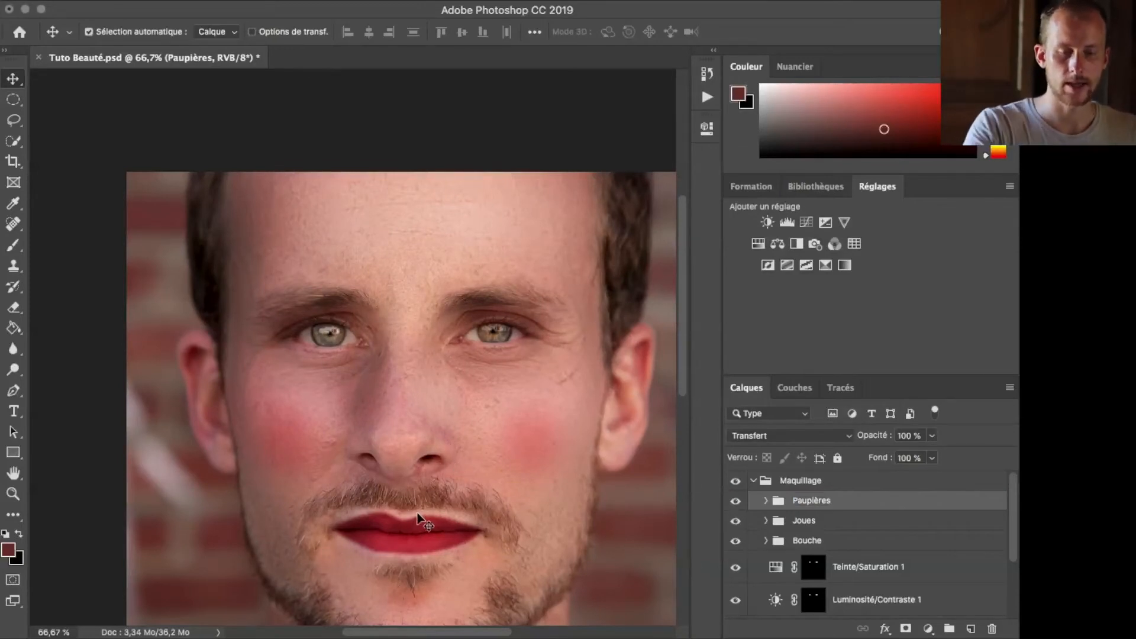
- Add a Noir et blanc adjustment above the Paupières group with reds at -86, yellows at -105 and strongly lowered magentas
scroll(416, 512, down, 3)
scroll(423, 508, right, 2)
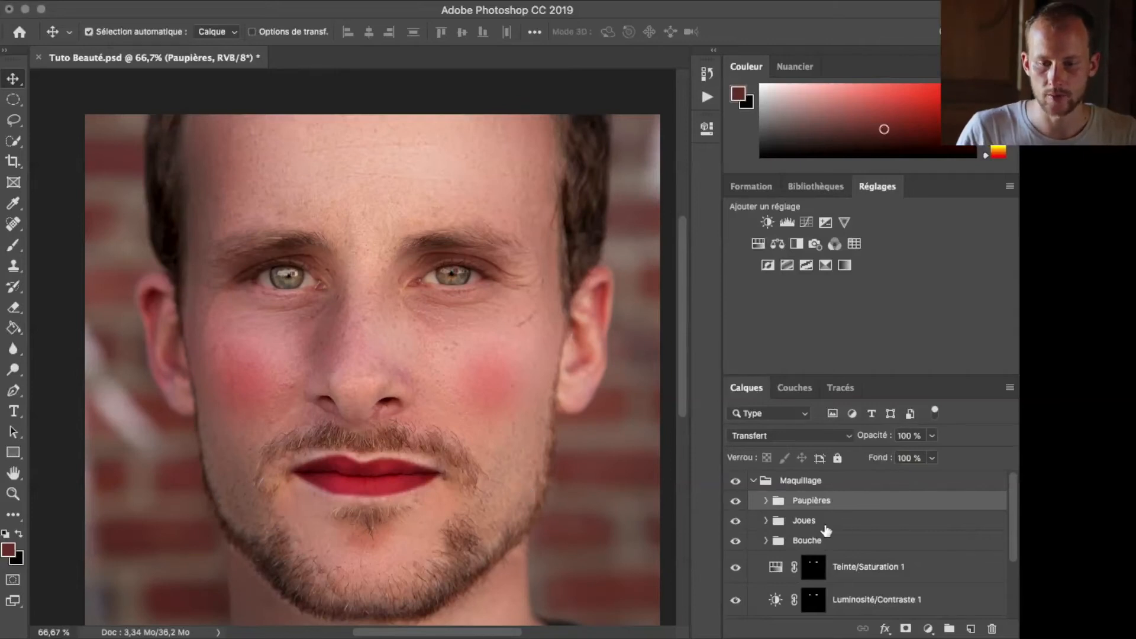
click(929, 629)
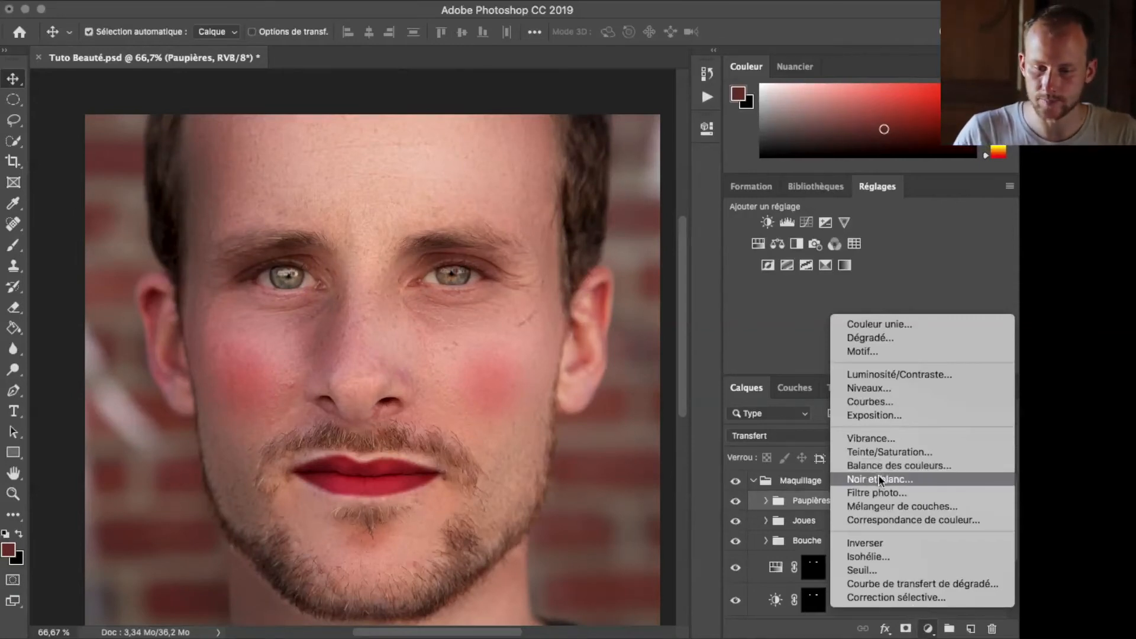
click(861, 483)
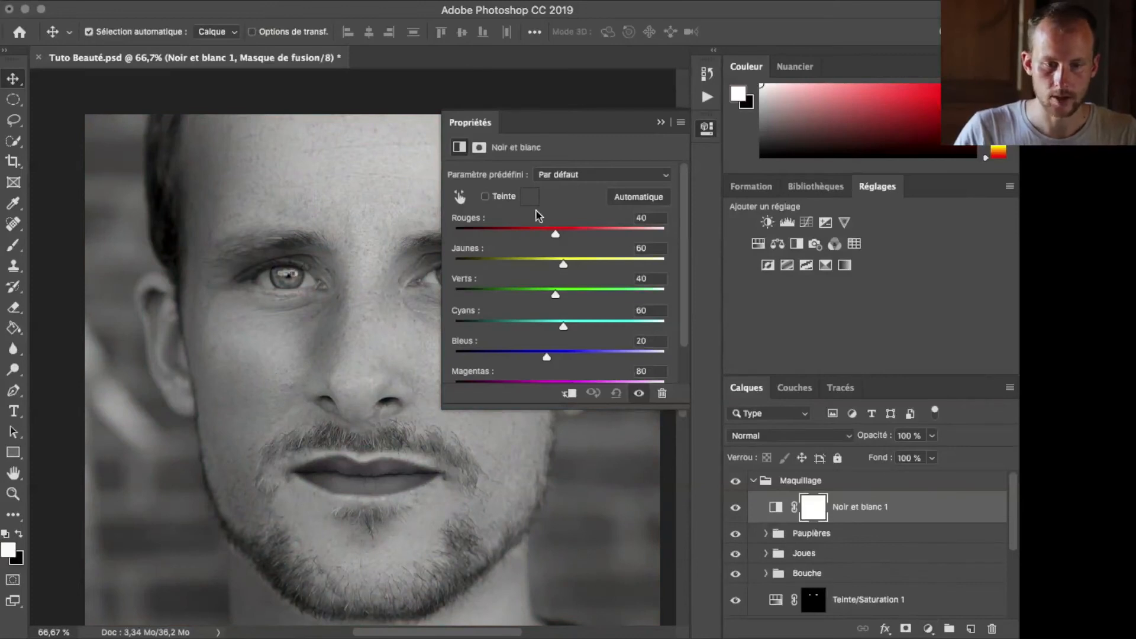
drag(555, 235, 496, 230)
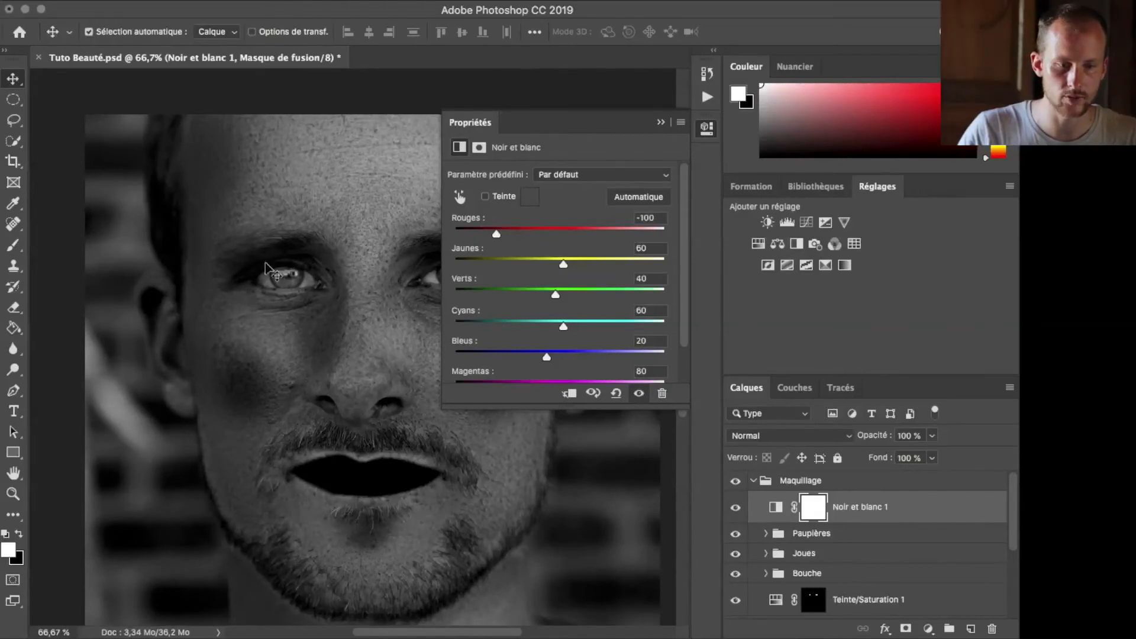
drag(498, 235, 504, 232)
drag(563, 264, 495, 264)
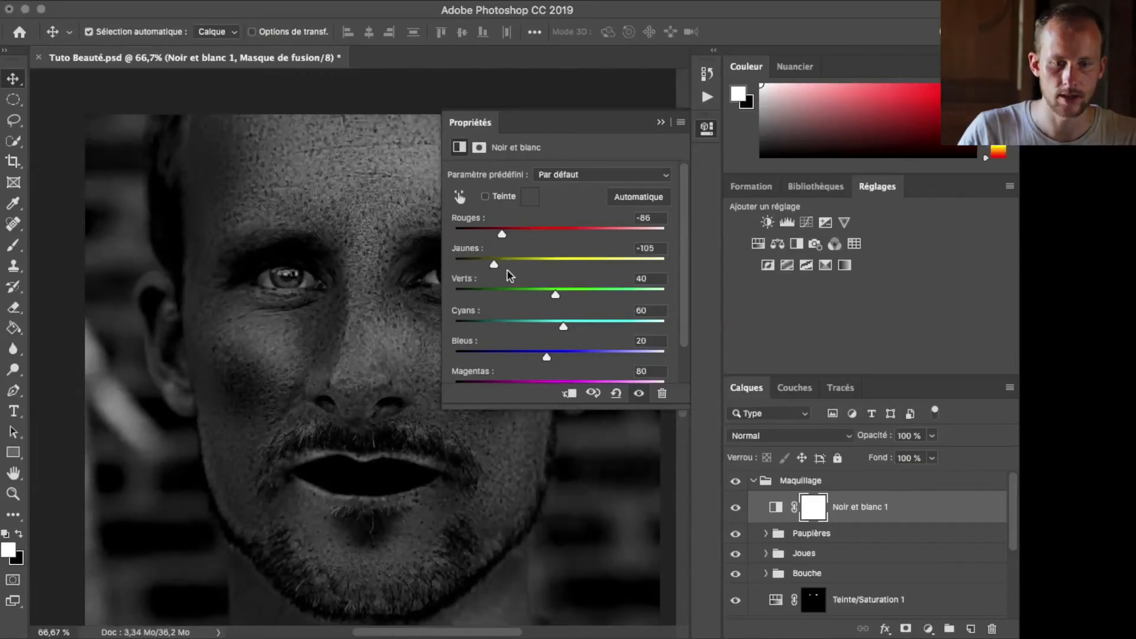
scroll(674, 379, down, 2)
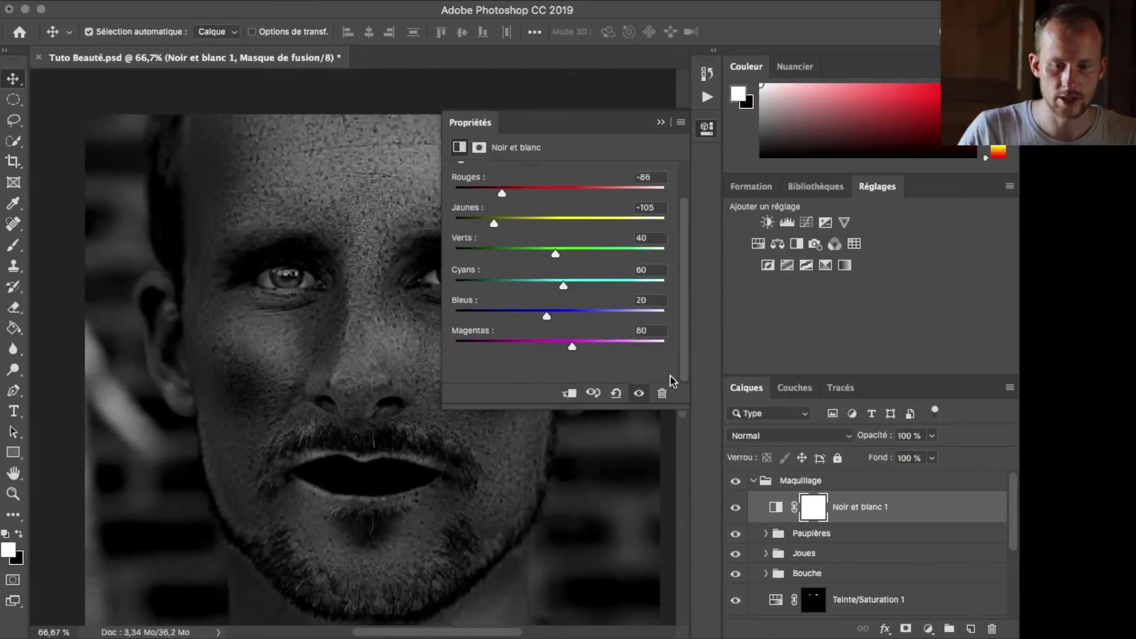
drag(571, 342, 464, 349)
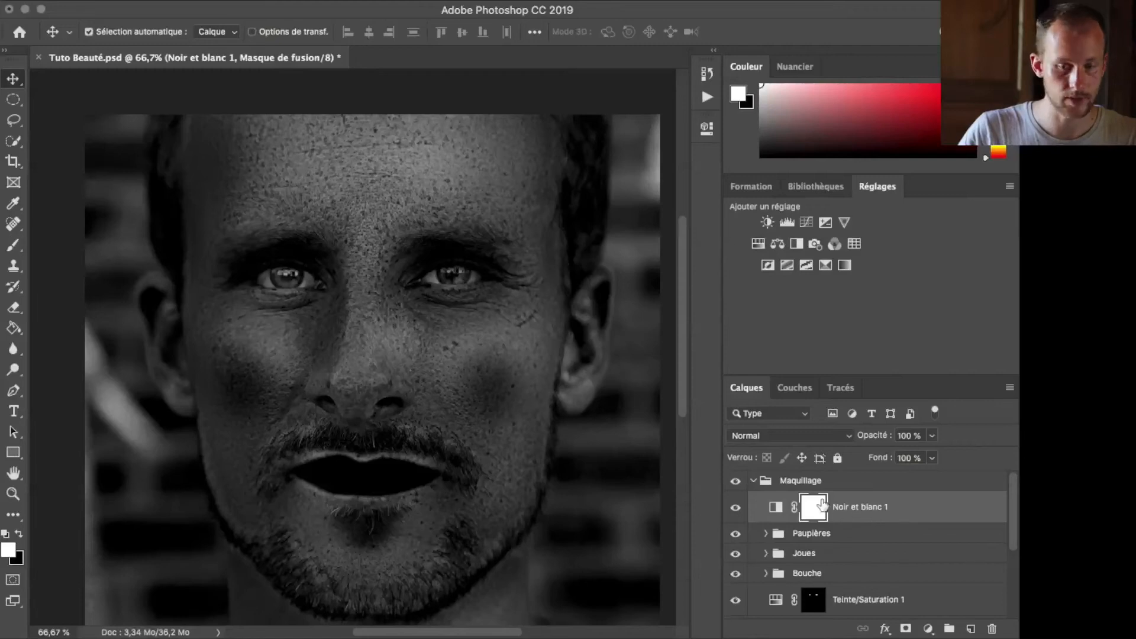
- Add a Courbes adjustment above Noir et blanc 1 and lower the curve's white end by about a quarter to darken the image
drag(863, 518, 900, 509)
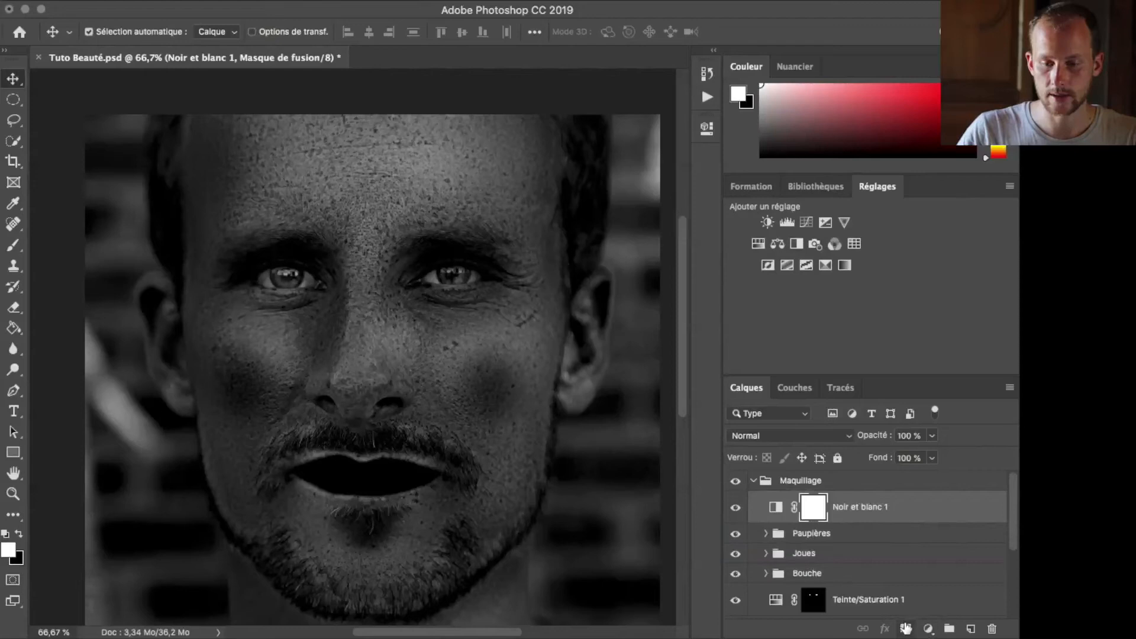
click(928, 628)
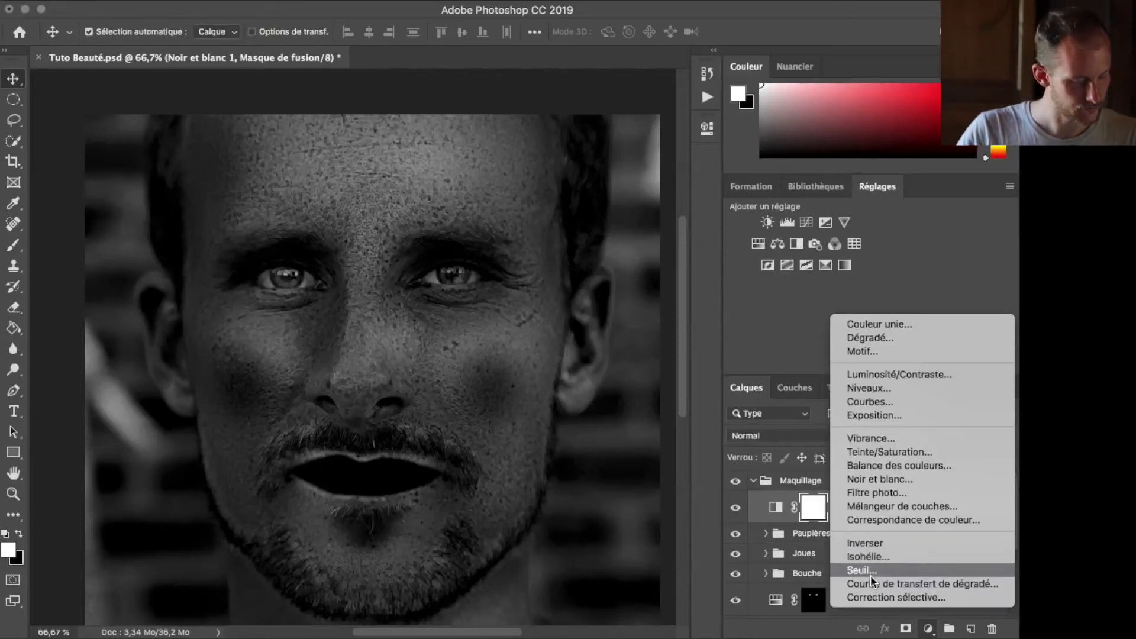
click(868, 402)
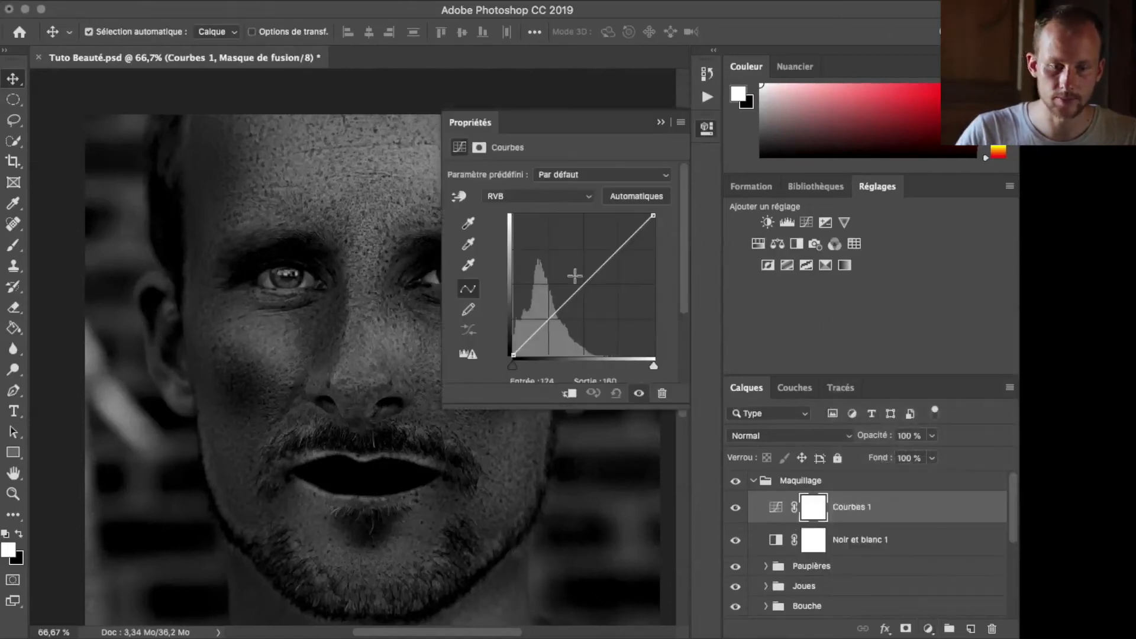
drag(654, 216, 664, 251)
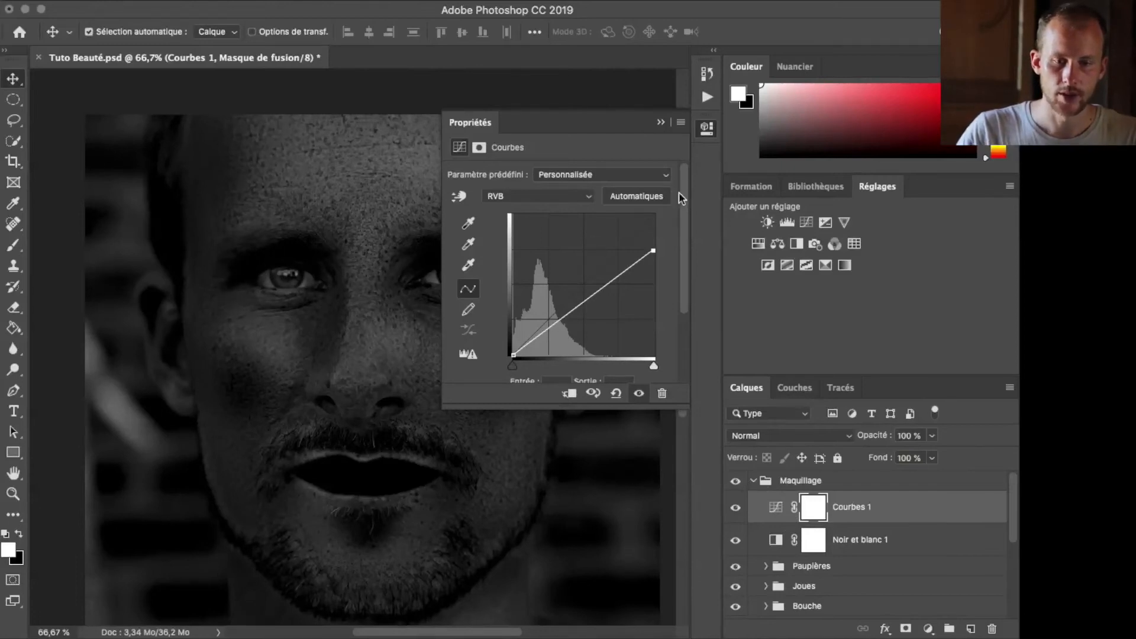
click(705, 134)
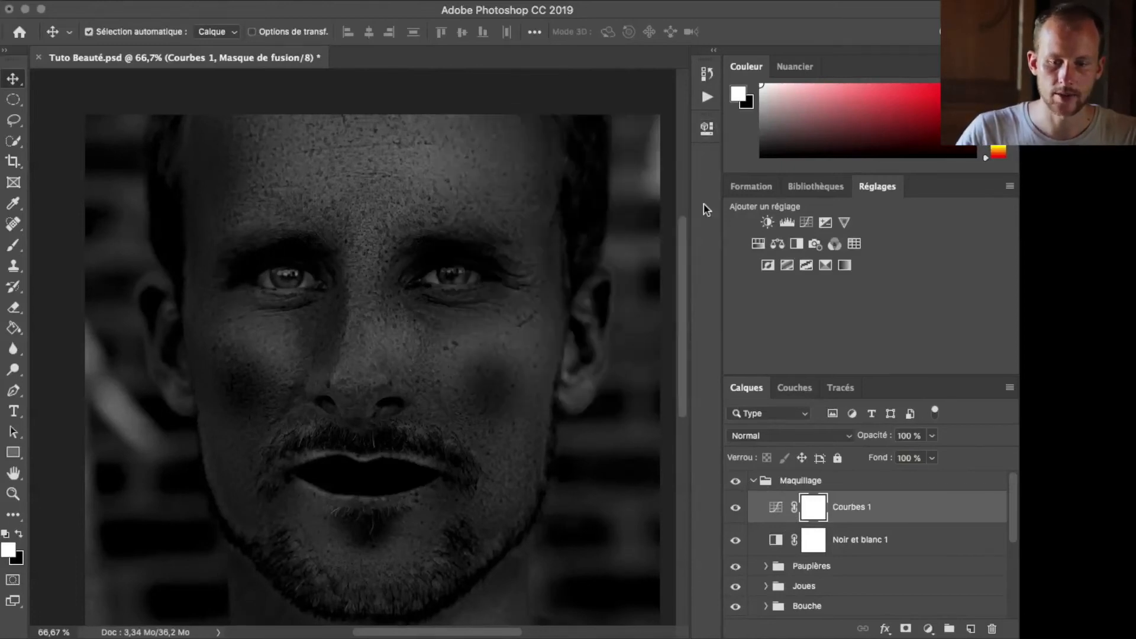
- Clip the Courbes 1 adjustment to Noir et blanc 1 and invert the Noir et blanc 1 mask to black
right_click(858, 510)
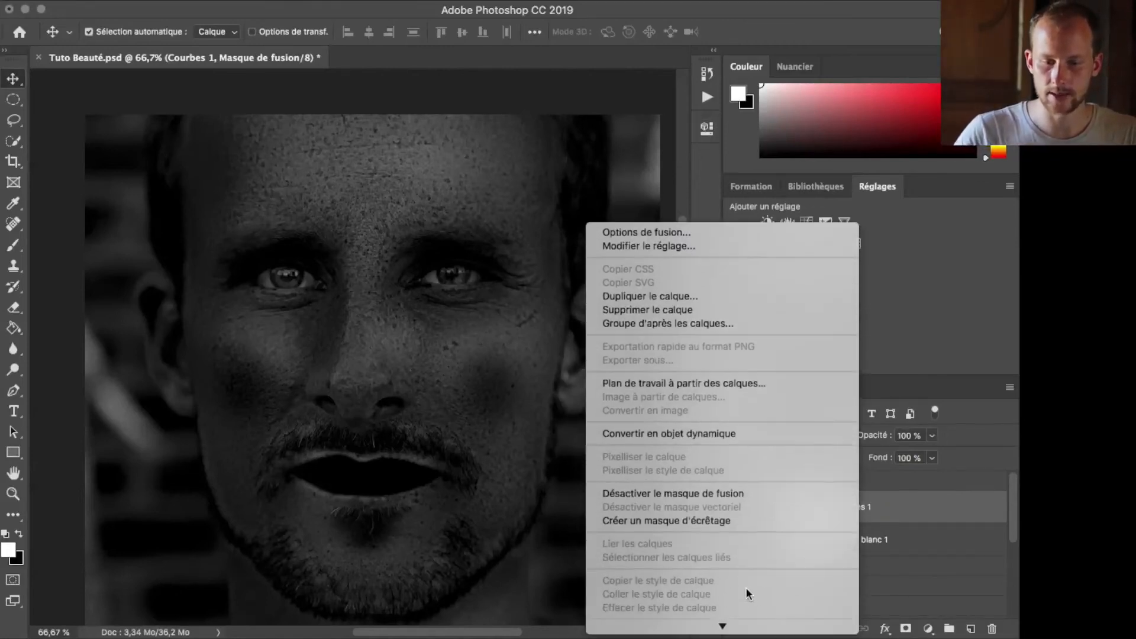
click(700, 520)
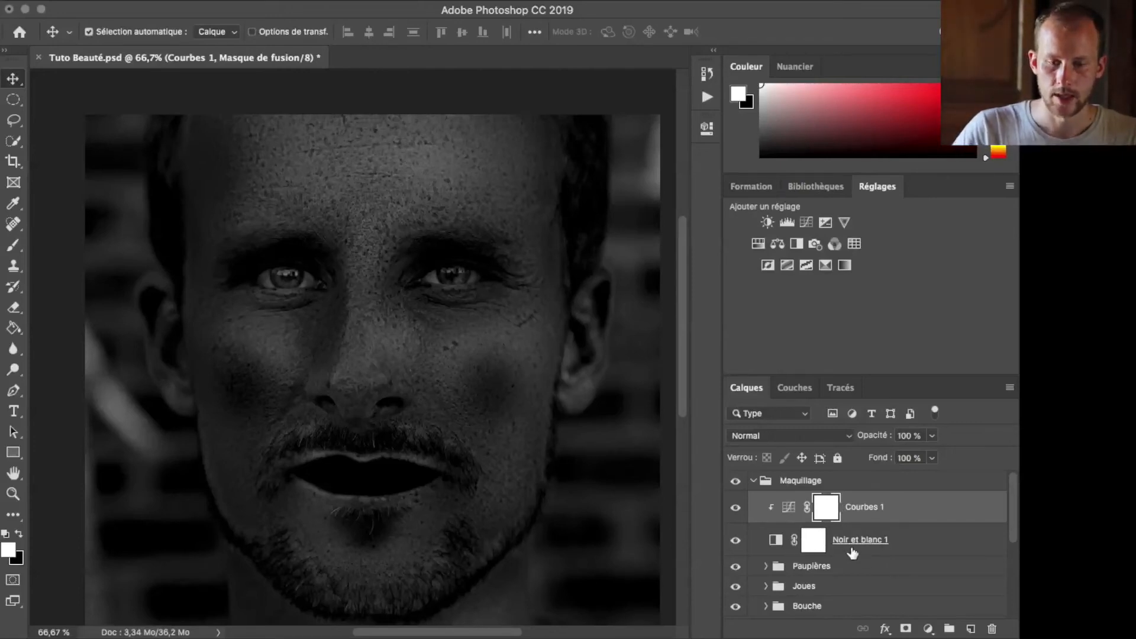
click(915, 542)
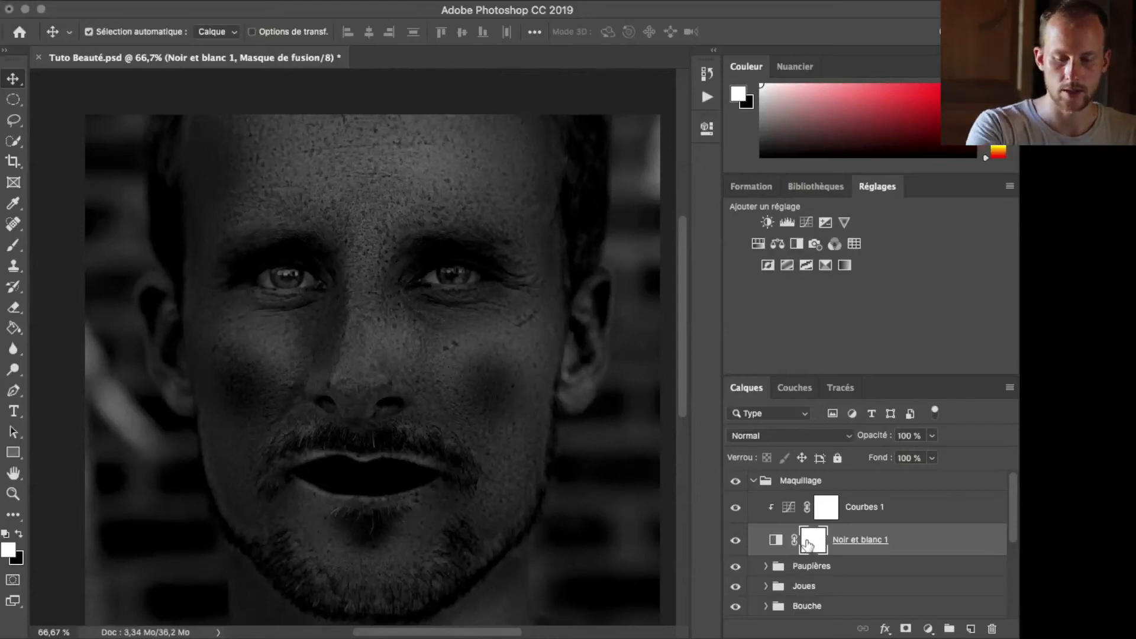
key(super+i)
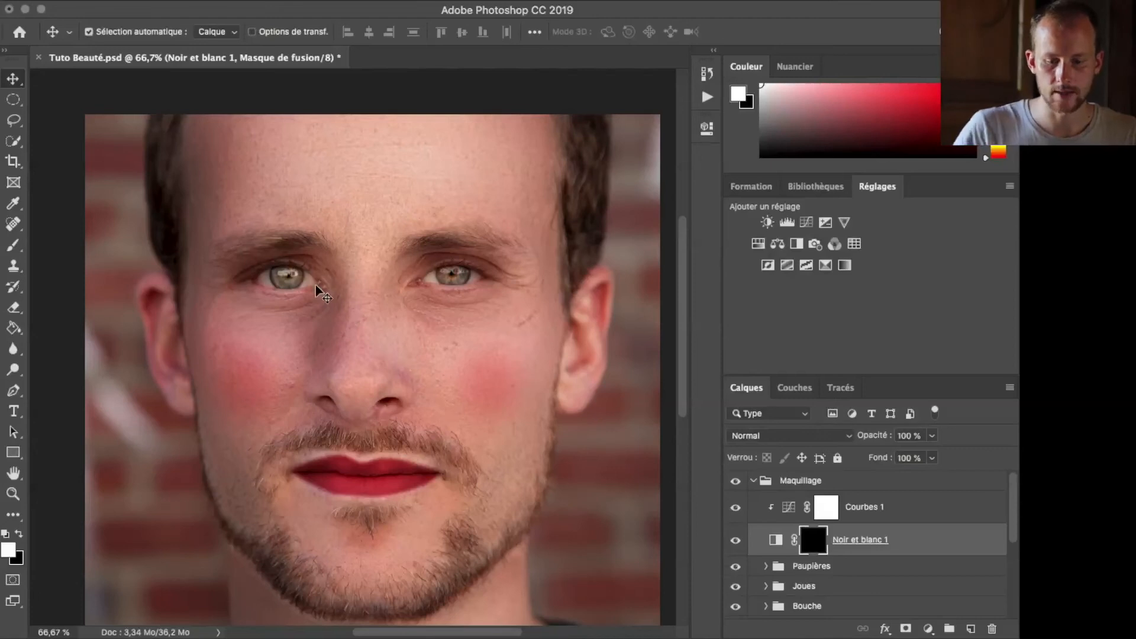
- Trace the inner edge of an eyeliner path with the Pen tool along the lash lines of the eye at the portrait's left
key(p)
key(super+plus)
key(super+plus)
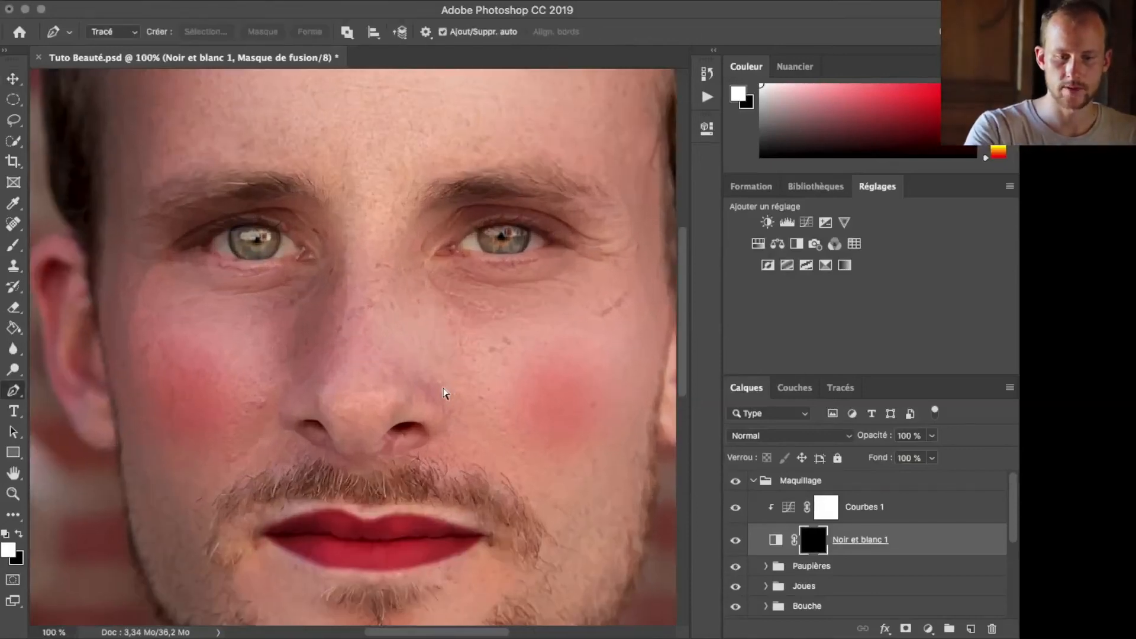
key(h)
drag(353, 282, 429, 425)
key(super+plus)
drag(347, 353, 405, 337)
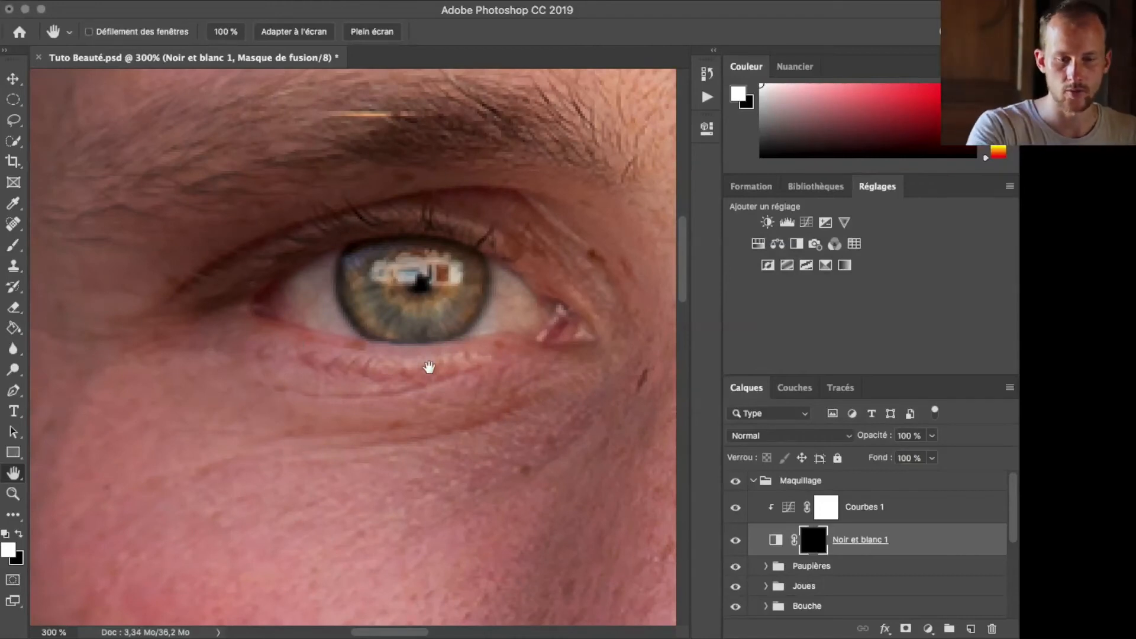
key(p)
drag(388, 236, 345, 241)
drag(259, 291, 249, 304)
drag(271, 320, 284, 323)
drag(435, 345, 474, 355)
- Trace the eyeliner's outer edge out to a pointed wing at the outer corner and back over the upper lid, closing the path
drag(289, 338, 238, 294)
click(96, 318)
drag(382, 226, 444, 220)
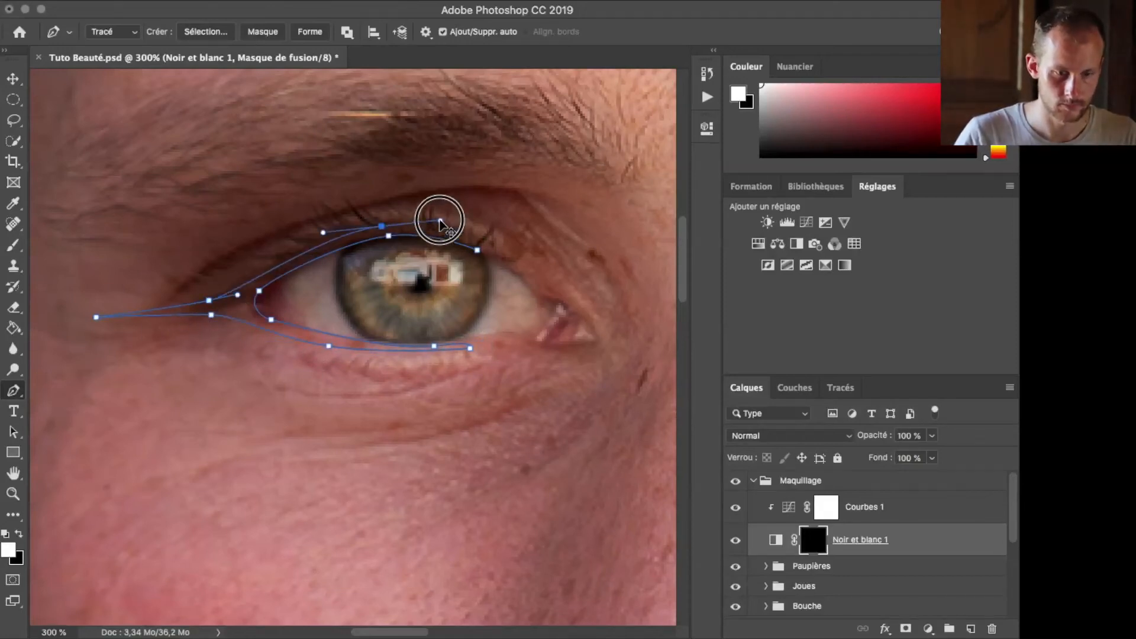
click(478, 250)
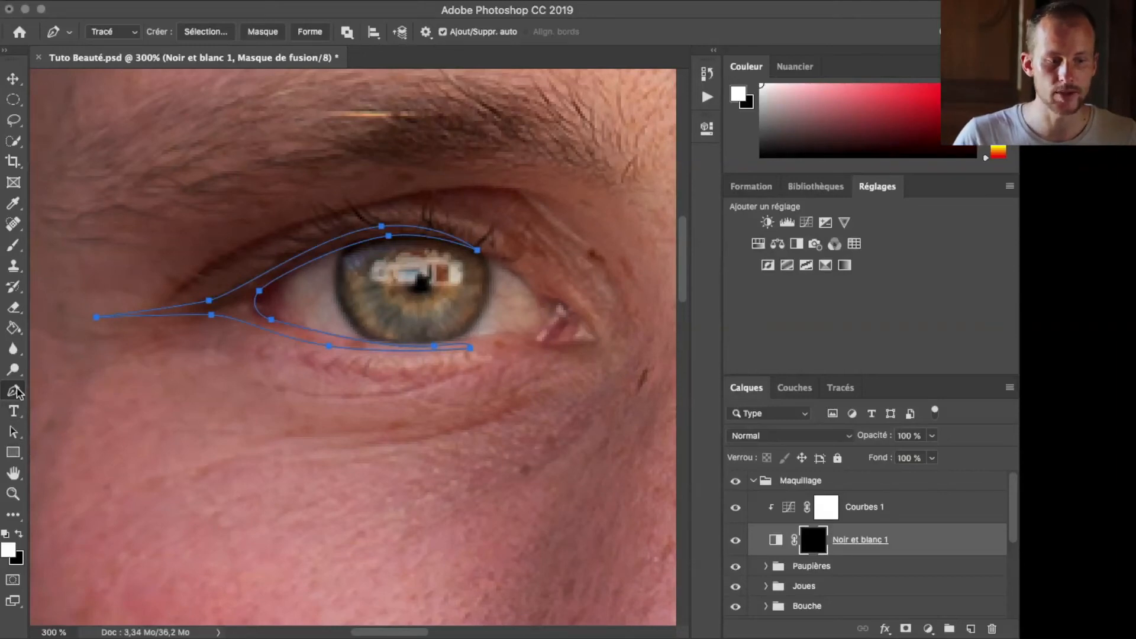
- Adjust the anchor points along the lower lash line and outer corner of the first eye's path with the Direct Selection tool
click(14, 433)
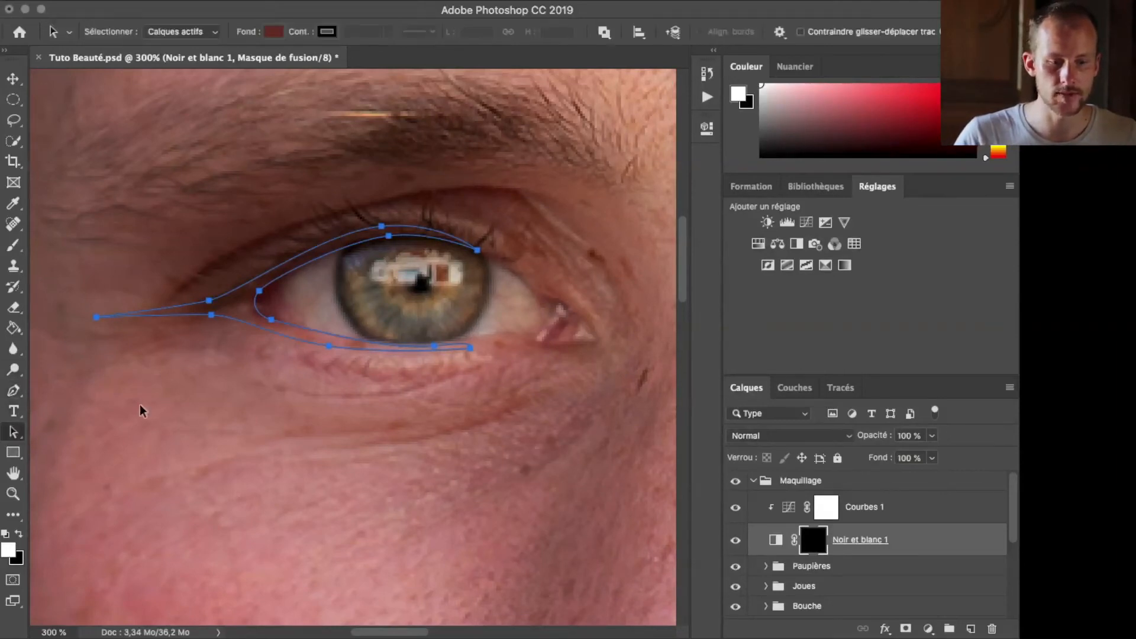
click(482, 354)
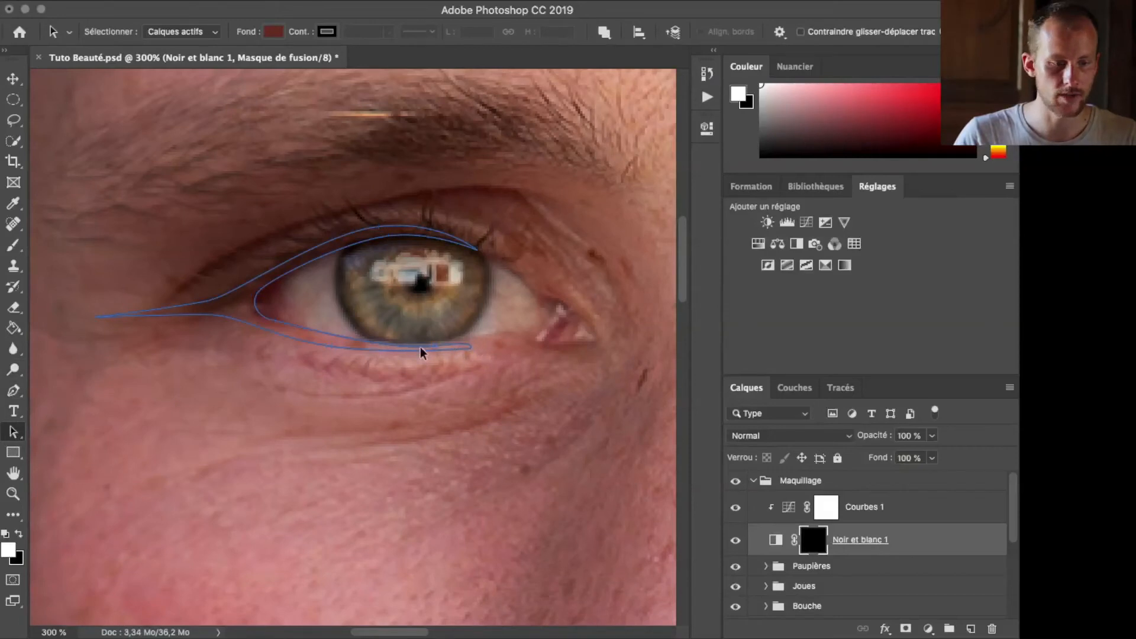
click(10, 432)
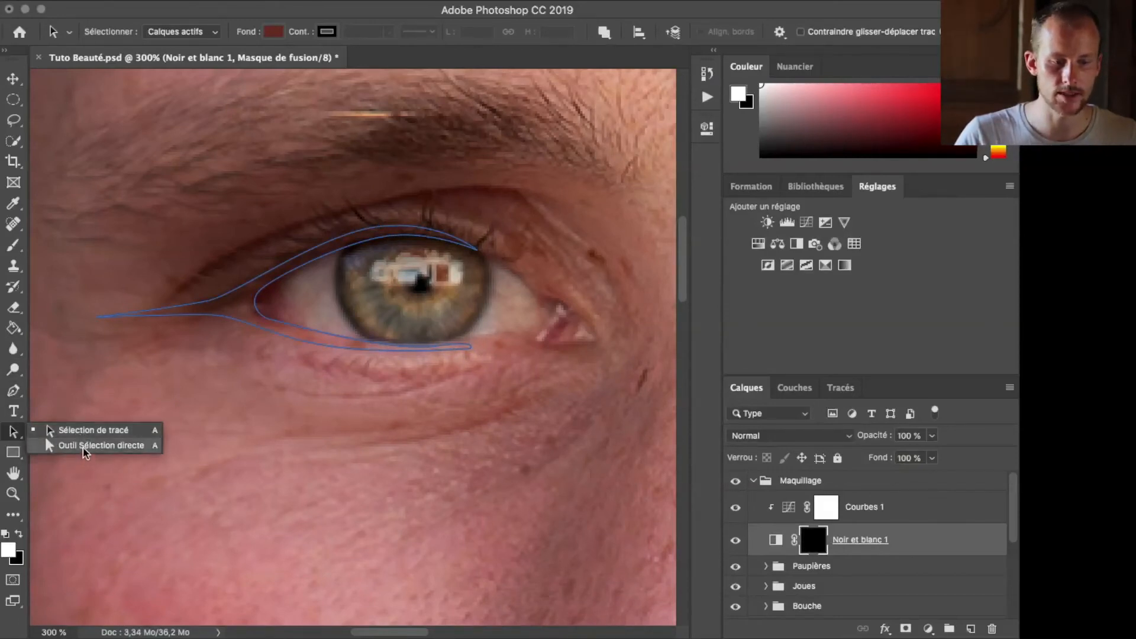
click(84, 446)
click(473, 350)
drag(435, 350, 434, 342)
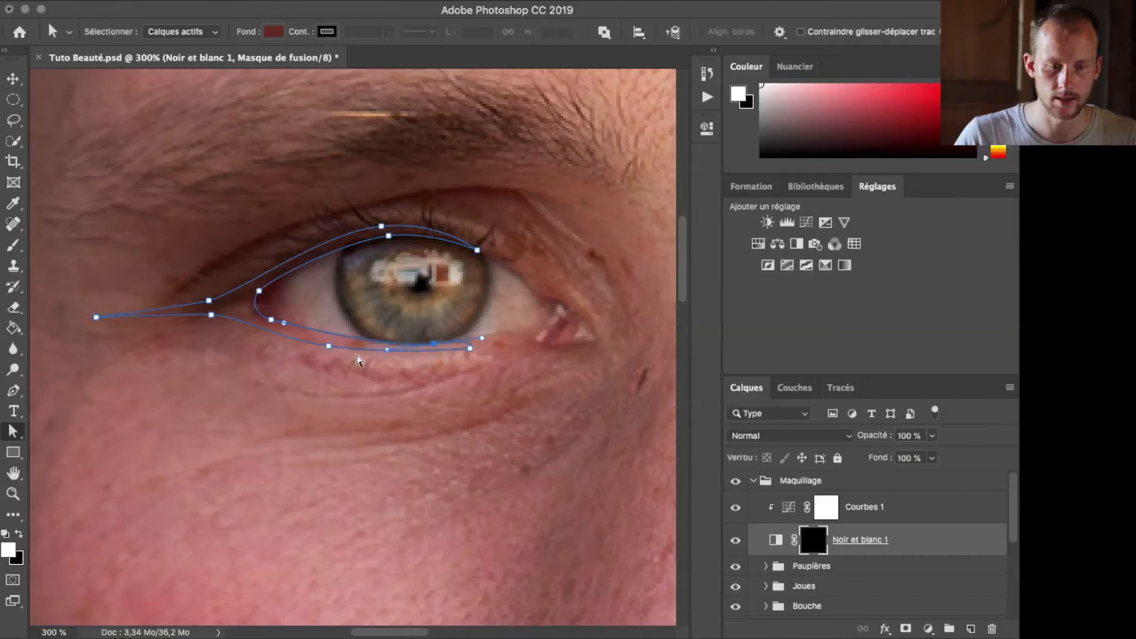
drag(331, 349, 333, 348)
drag(271, 319, 261, 293)
click(211, 315)
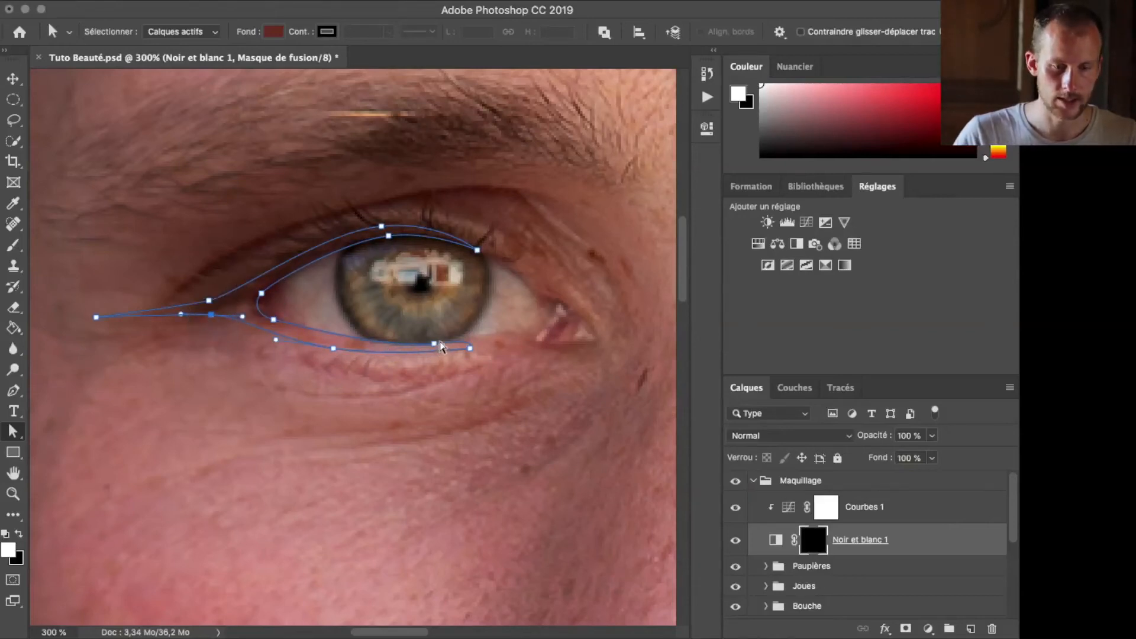
- Reshape the inner end of the path's lower lash line into a clean tapered point with the Convert Point tool
drag(13, 390, 68, 464)
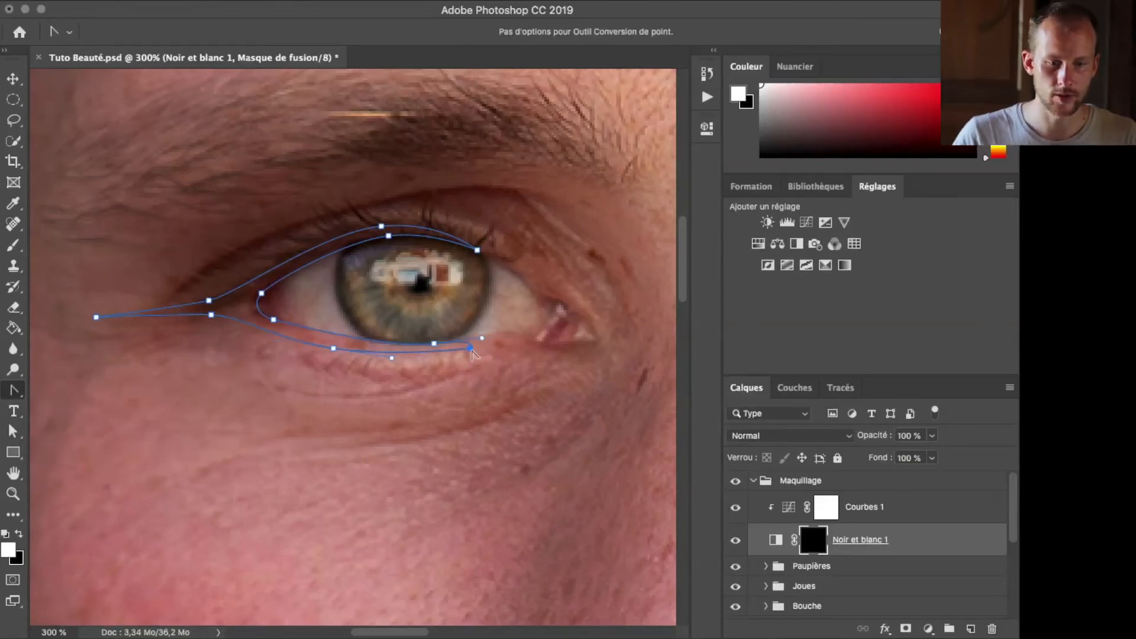
drag(434, 346, 438, 351)
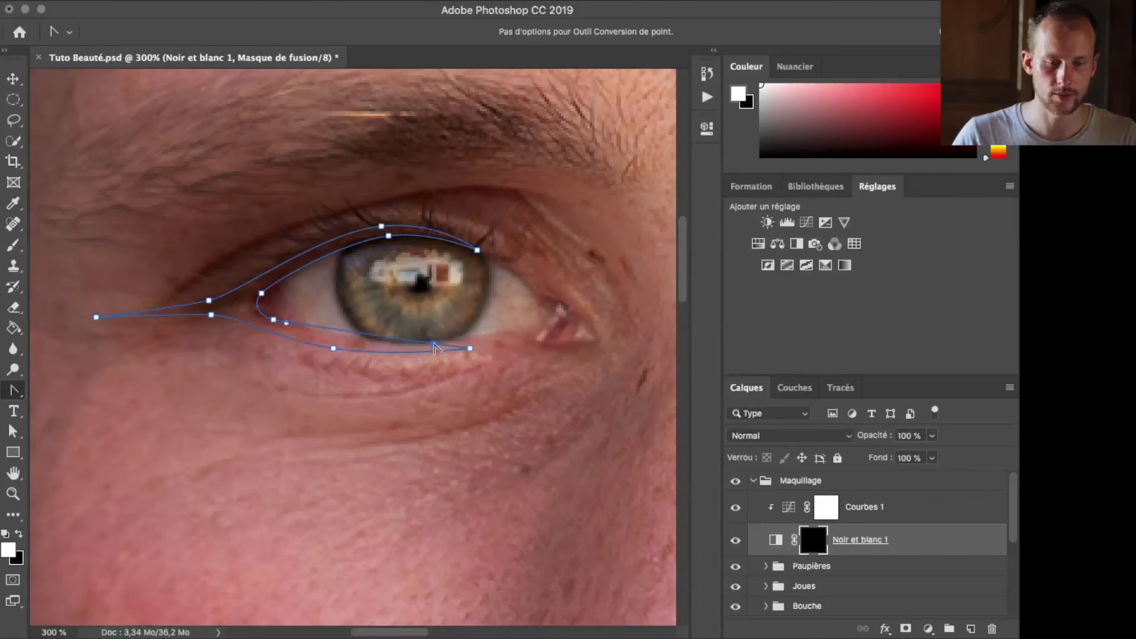
drag(436, 347, 492, 342)
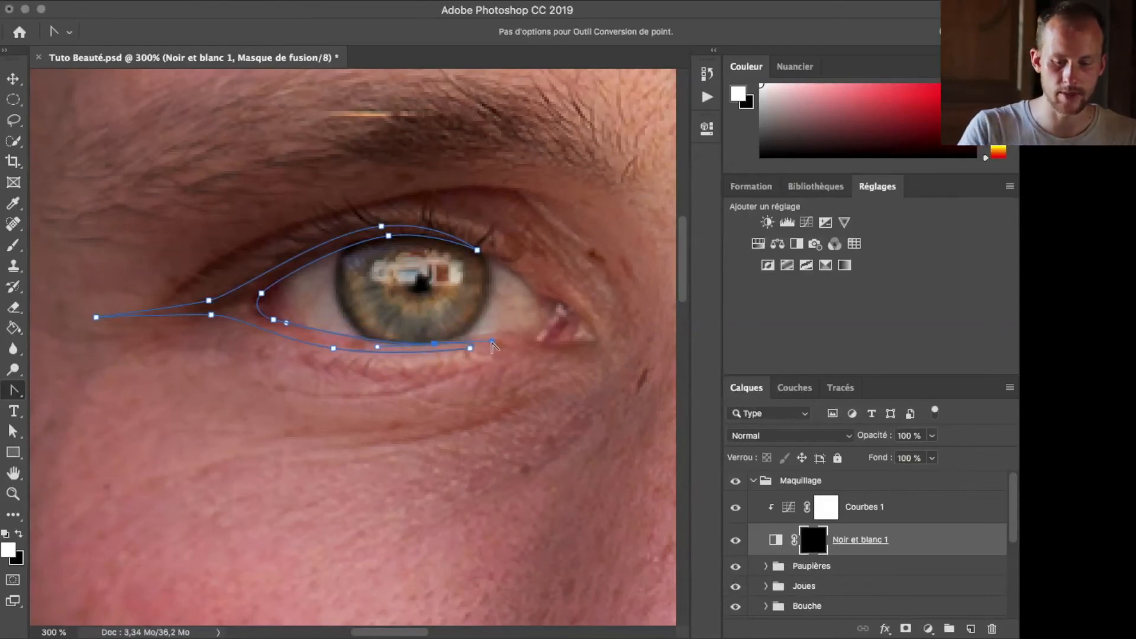
mouse_move(492, 342)
mouse_down()
mouse_move(456, 332)
mouse_move(452, 342)
mouse_move(478, 357)
mouse_up()
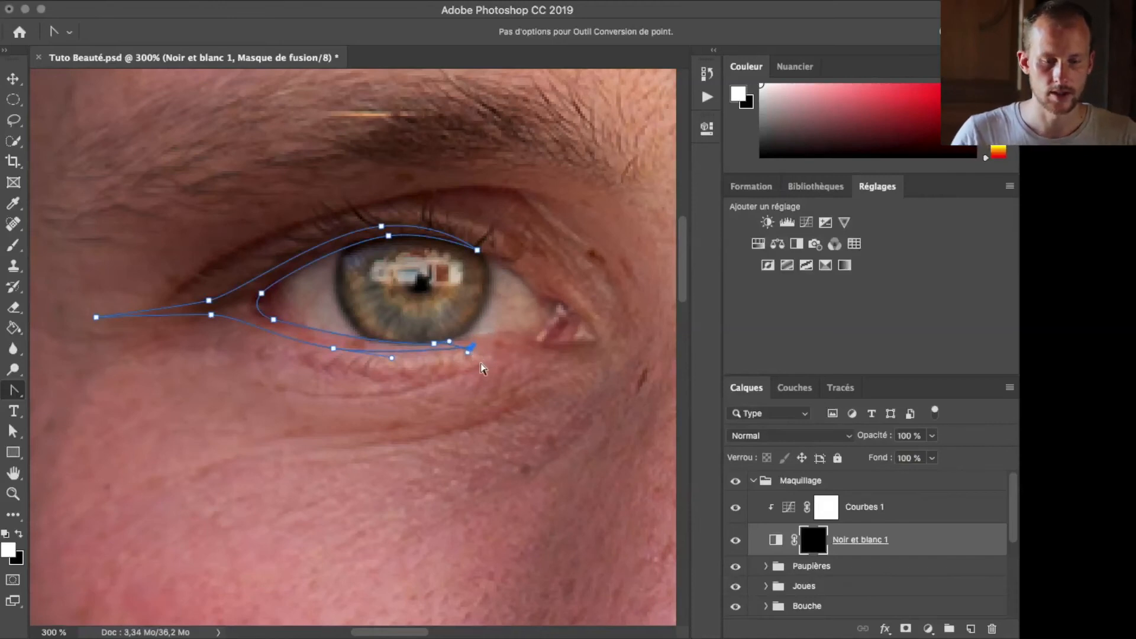
key(a)
mouse_move(469, 352)
mouse_down()
mouse_move(474, 335)
mouse_move(467, 349)
mouse_up()
click(449, 395)
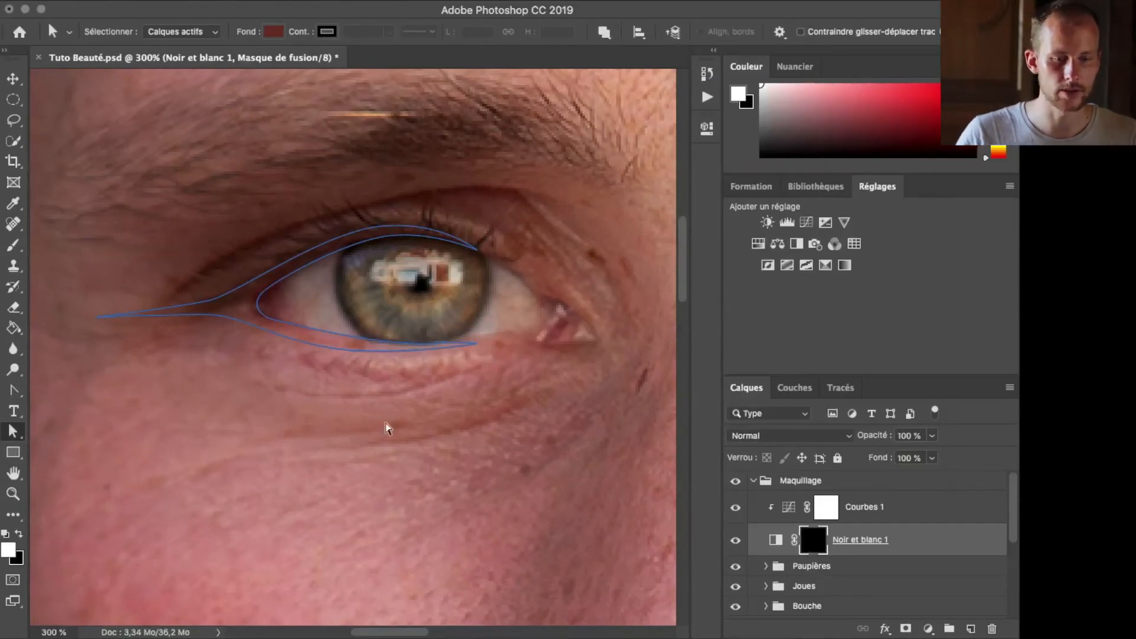
- Trace the inner edge of a second eyeliner path along the lash lines of the eye at the portrait's right with the Pen tool
scroll(476, 423, right, 15)
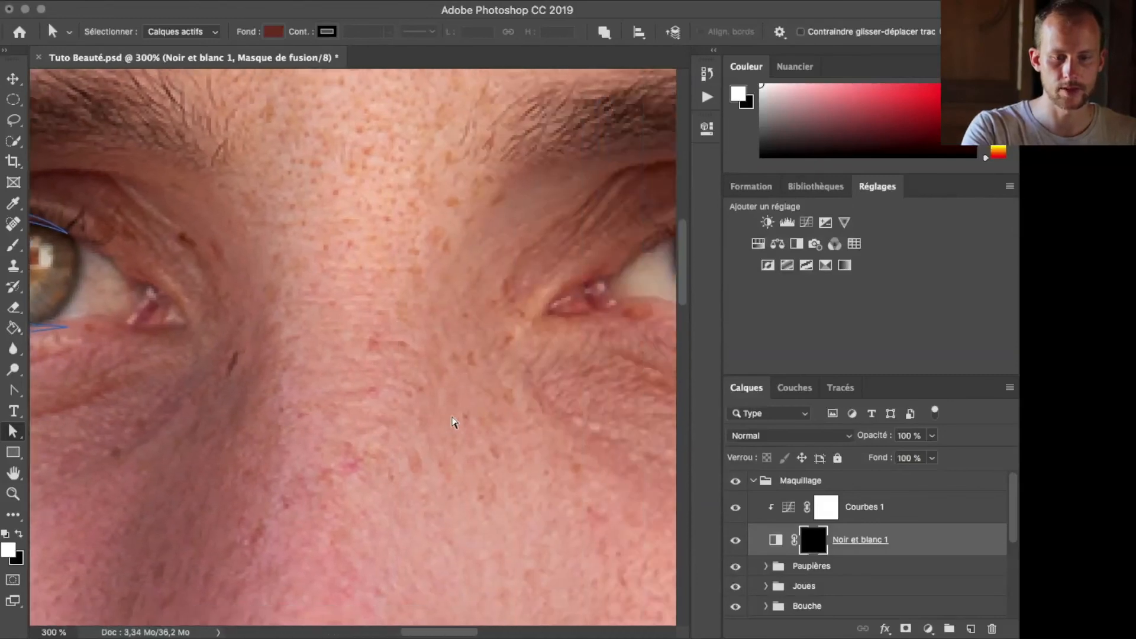
scroll(449, 426, up, 2)
key(p)
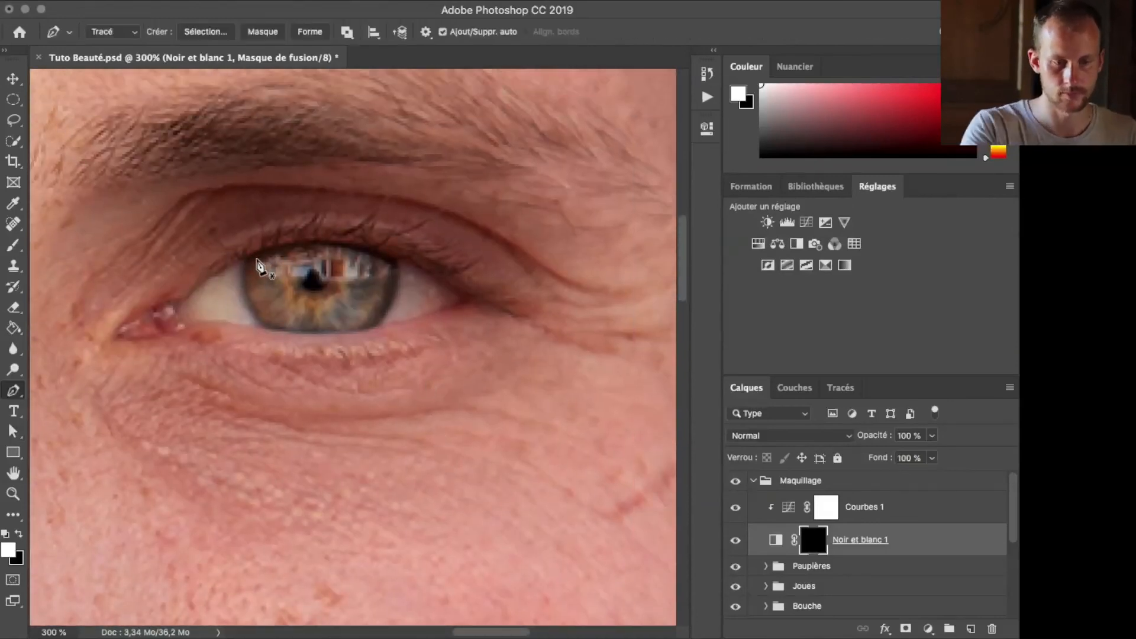
drag(264, 264, 465, 329)
click(433, 330)
click(544, 318)
click(651, 363)
click(646, 380)
click(517, 409)
click(458, 405)
click(541, 418)
click(580, 413)
- Trace the second eyeliner's outer edge out to a pointed wing and back over the upper lid, closing the path
scroll(568, 408, right, 5)
click(481, 372)
click(529, 366)
click(595, 368)
click(511, 350)
click(380, 287)
click(345, 282)
click(264, 314)
key(super+z)
click(265, 313)
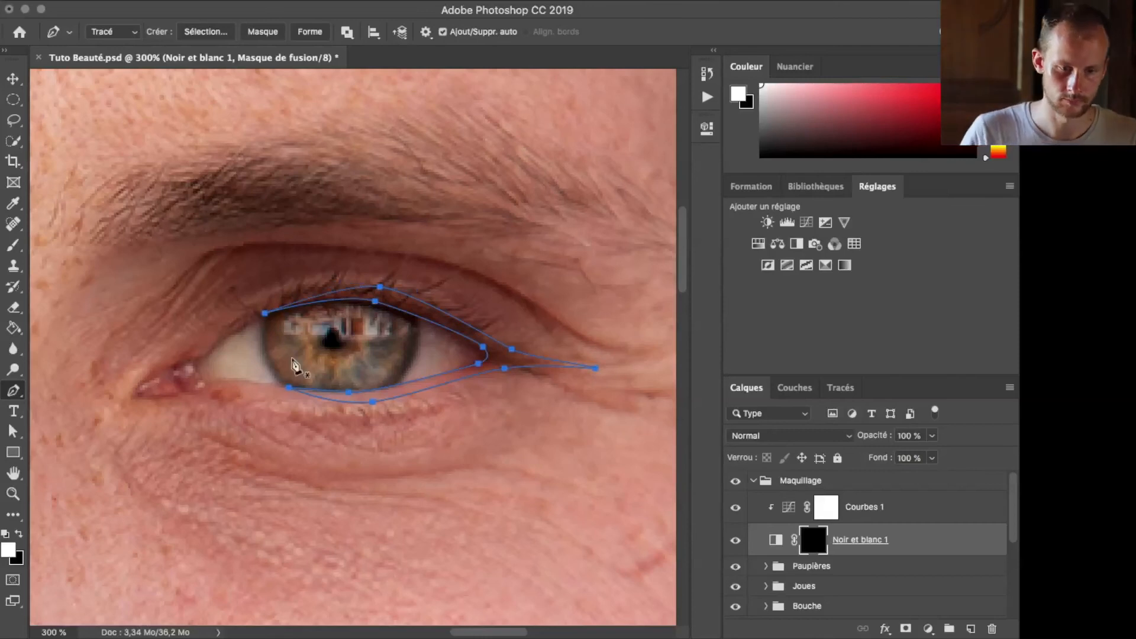
- Extend the wing tip of the second eye's path slightly outward with the Direct Selection tool
key(super+minus)
key(super+minus)
click(13, 432)
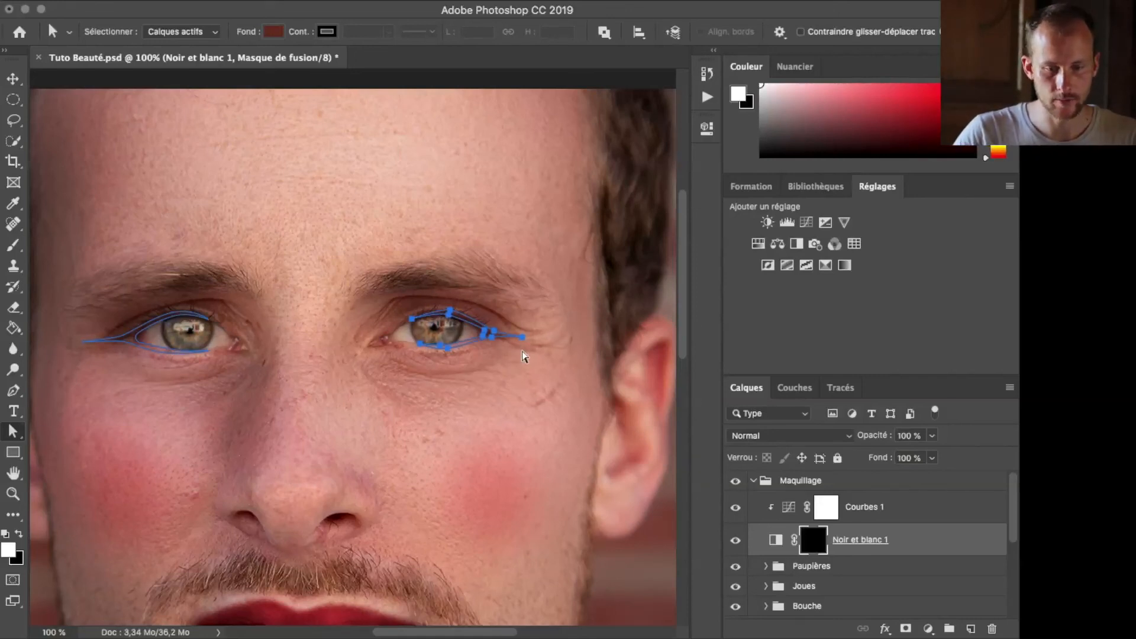
click(522, 337)
click(523, 338)
drag(523, 338, 531, 337)
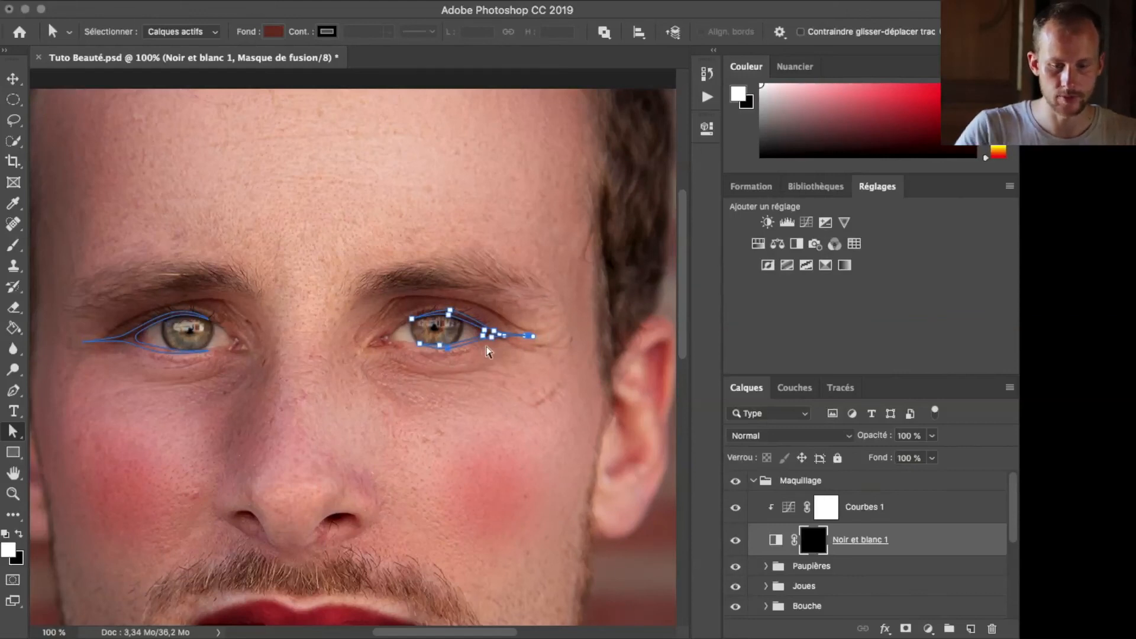
- Refine the second eye path's anchor points along both lash lines, at the outer corner and at the wing
scroll(488, 352, up, 2)
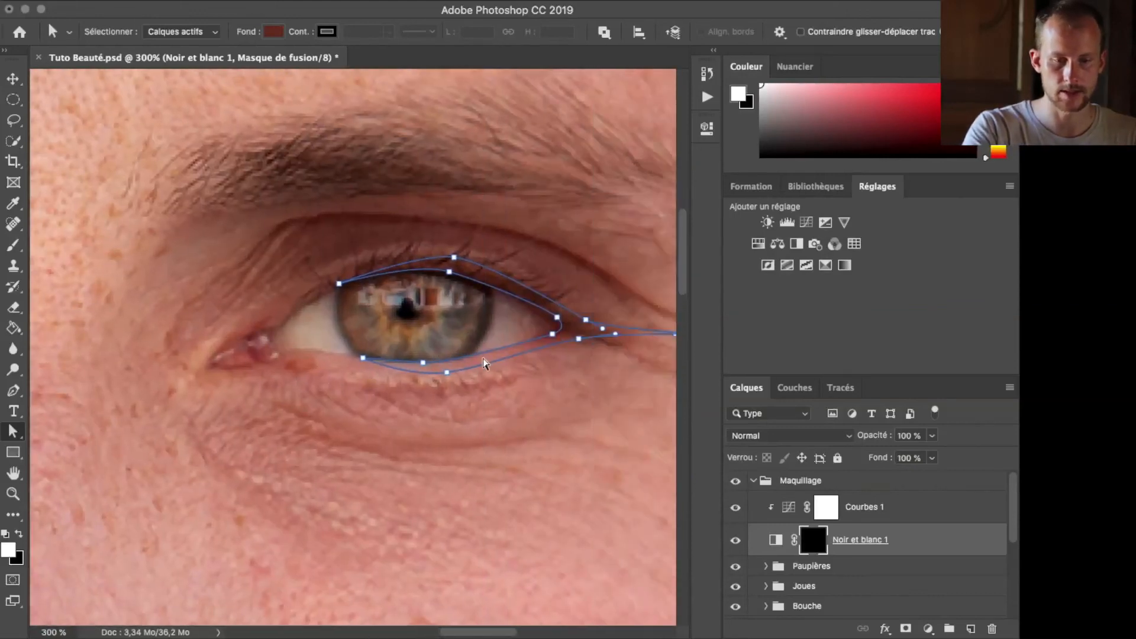
scroll(483, 363, right, 3)
drag(356, 363, 361, 360)
drag(380, 372, 385, 370)
mouse_move(387, 257)
mouse_down()
mouse_move(323, 252)
mouse_move(384, 262)
mouse_up()
click(384, 260)
drag(490, 318, 513, 322)
drag(621, 334, 628, 339)
- Select both eyeliner paths and convert the work path into a new smoothed selection with a 1-pixel feather
key(super+minus)
key(super+minus)
key(super+minus)
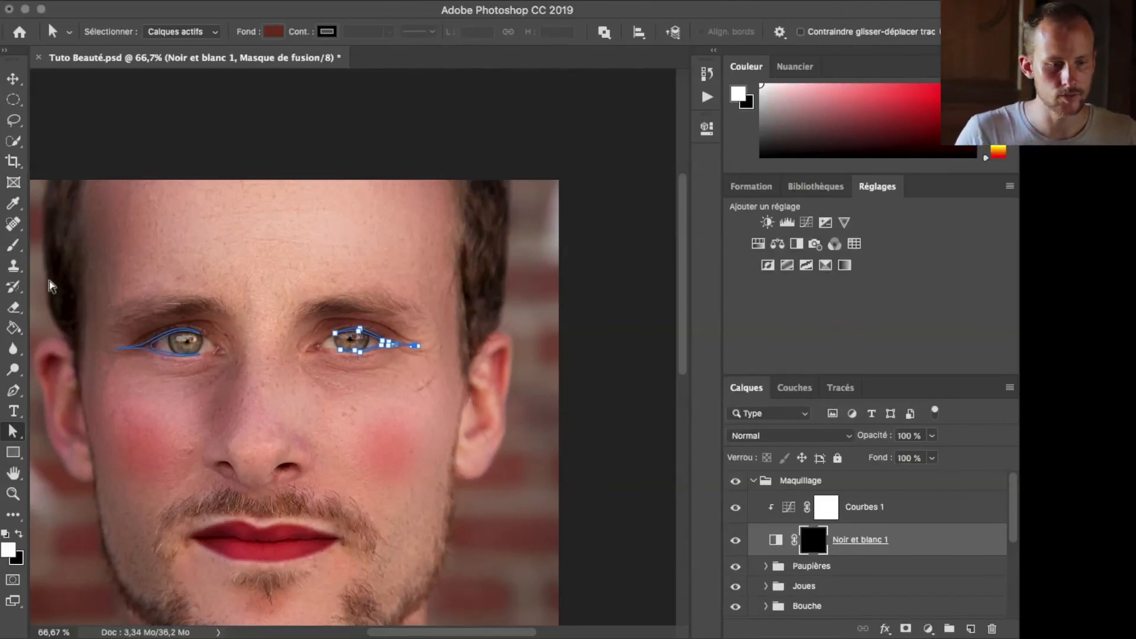
right_click(11, 433)
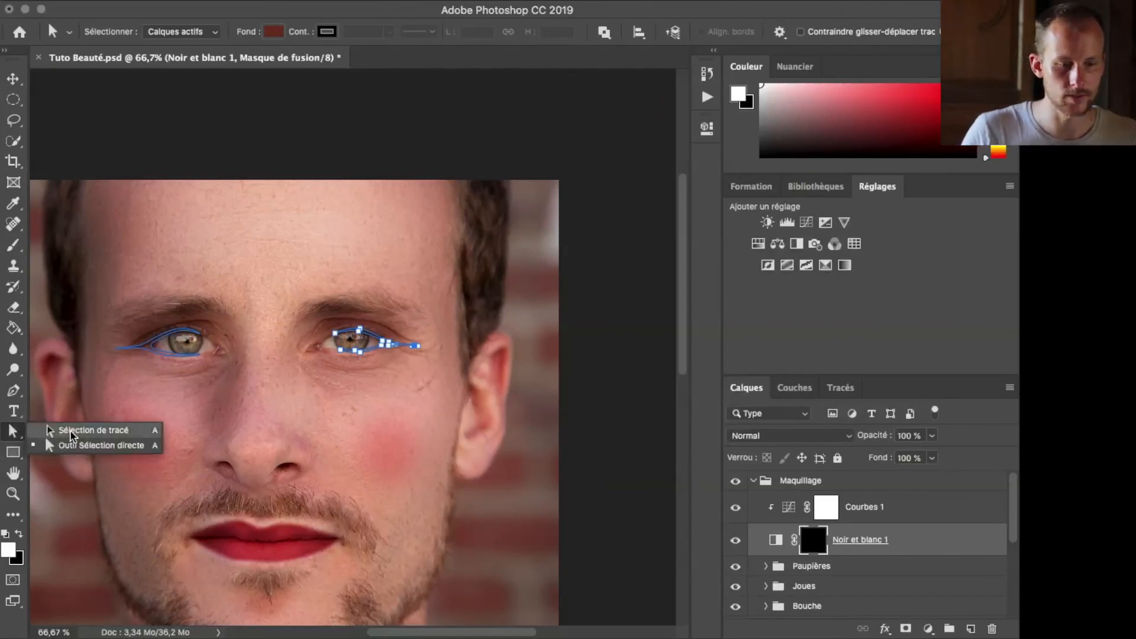
click(89, 430)
click(167, 343)
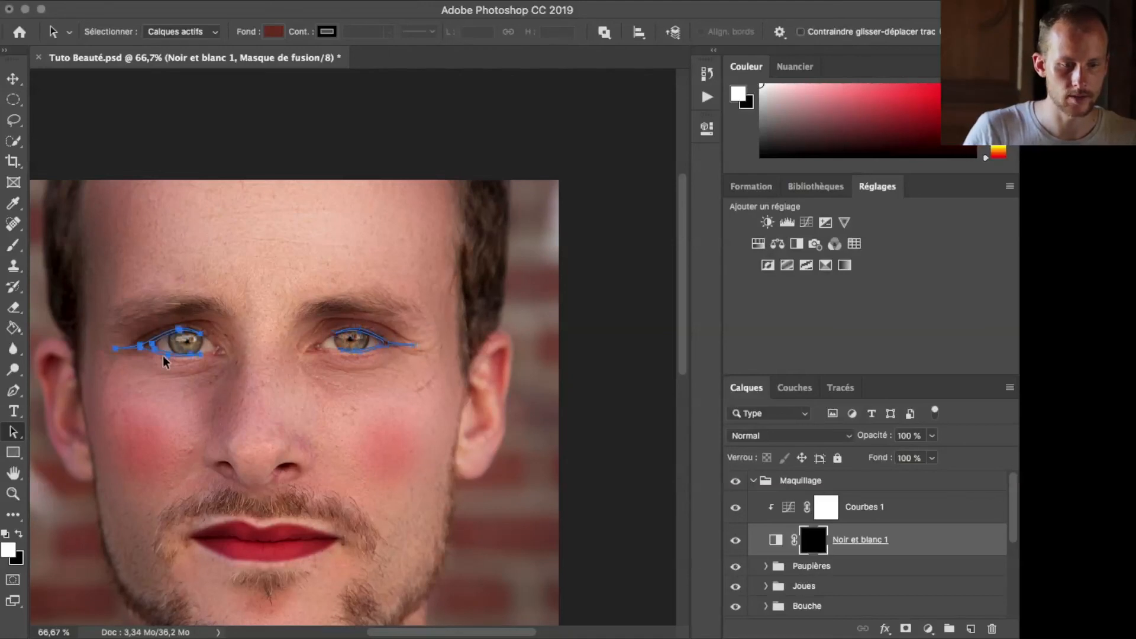
shift+click(391, 343)
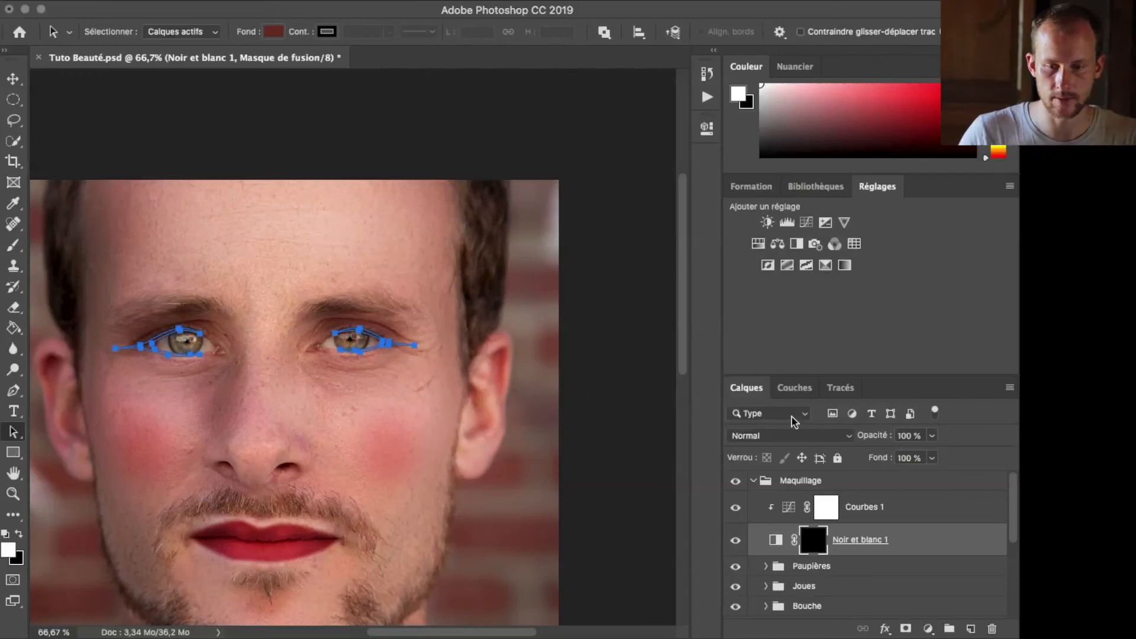
click(841, 390)
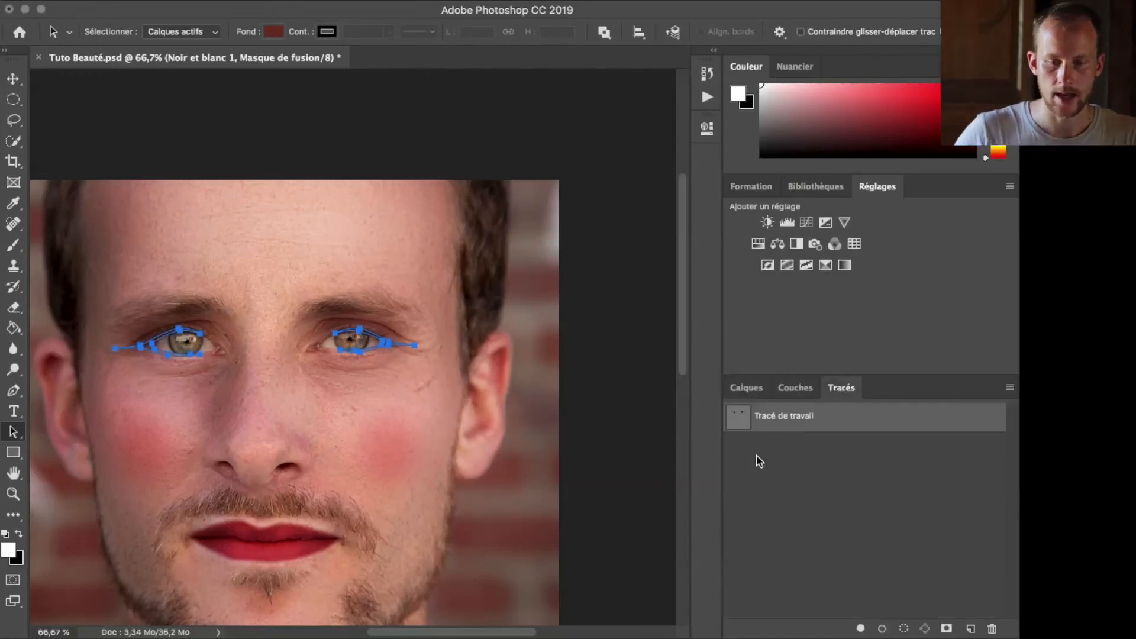
right_click(786, 422)
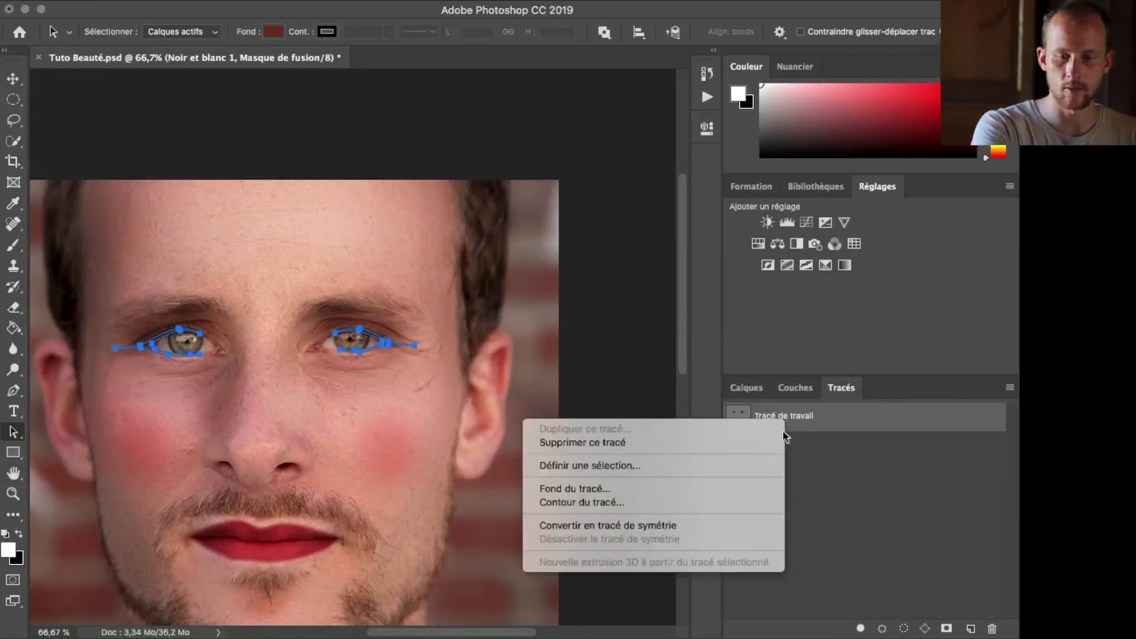
click(654, 465)
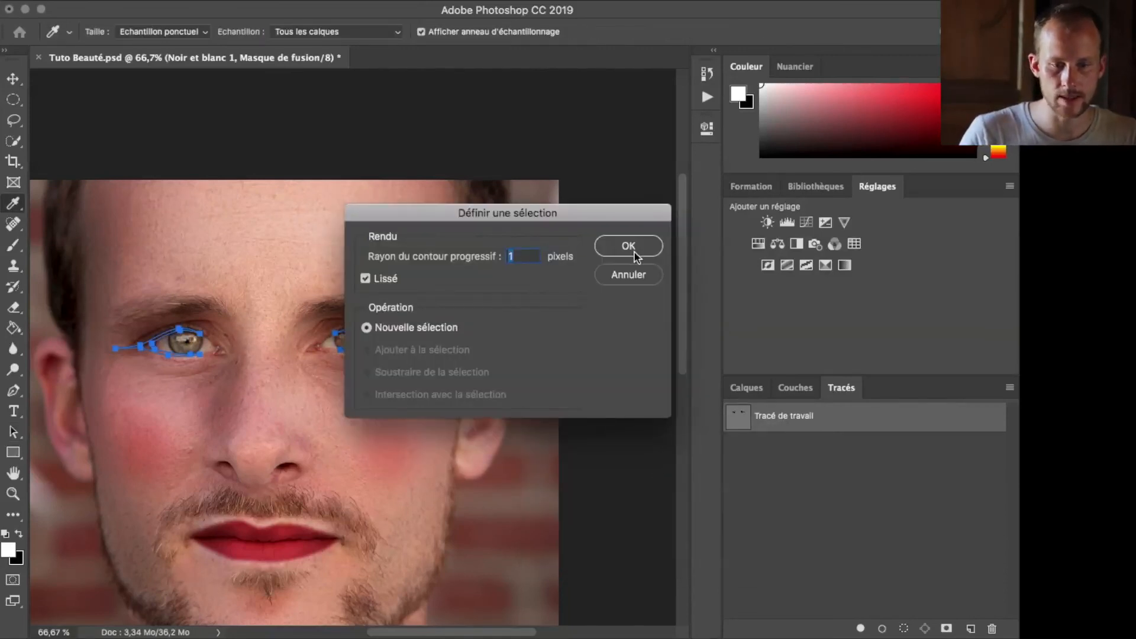
click(619, 247)
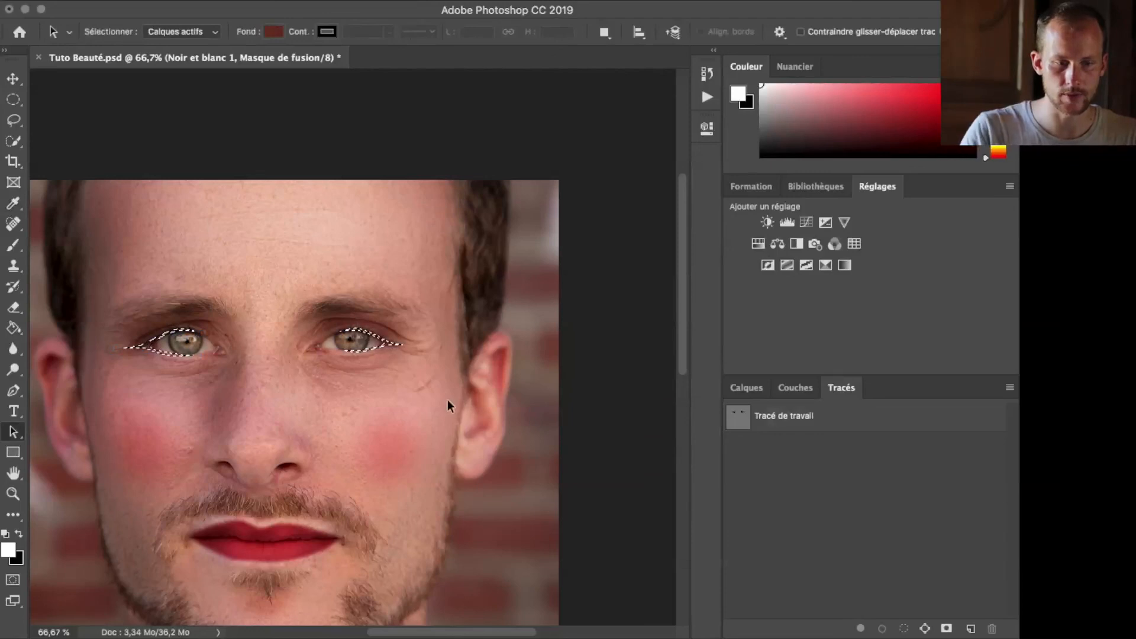
- Fill the eyeliner selection with white on the Noir et blanc 1 mask using the Paint Bucket, and clear the selection
key(super+plus)
key(super+plus)
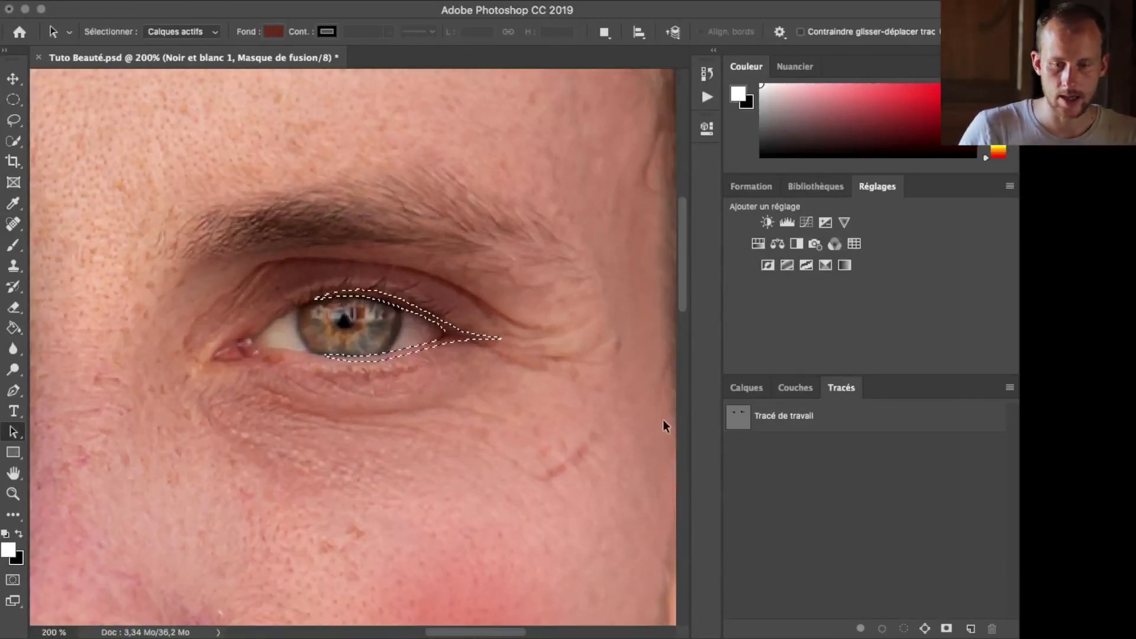
click(746, 388)
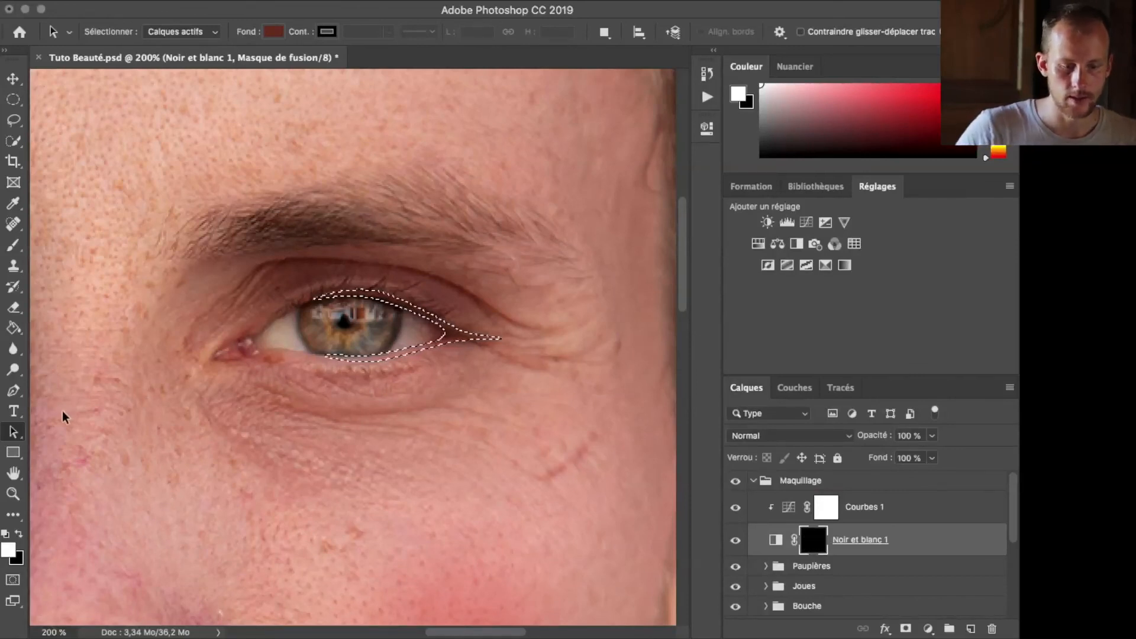
key(g)
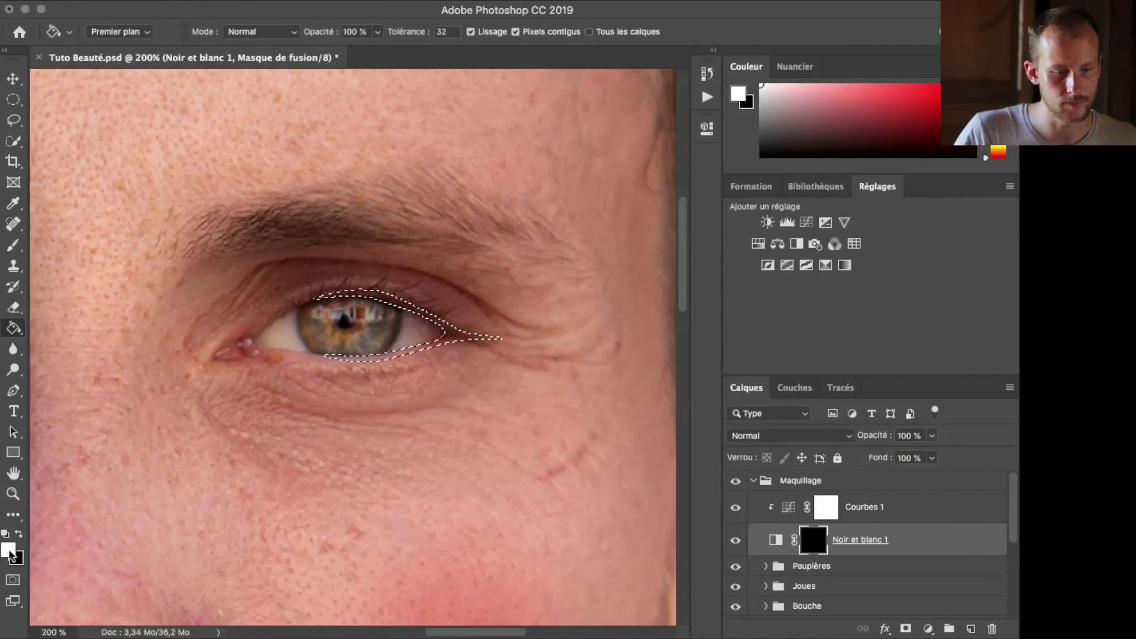
click(453, 334)
scroll(250, 367, left, 10)
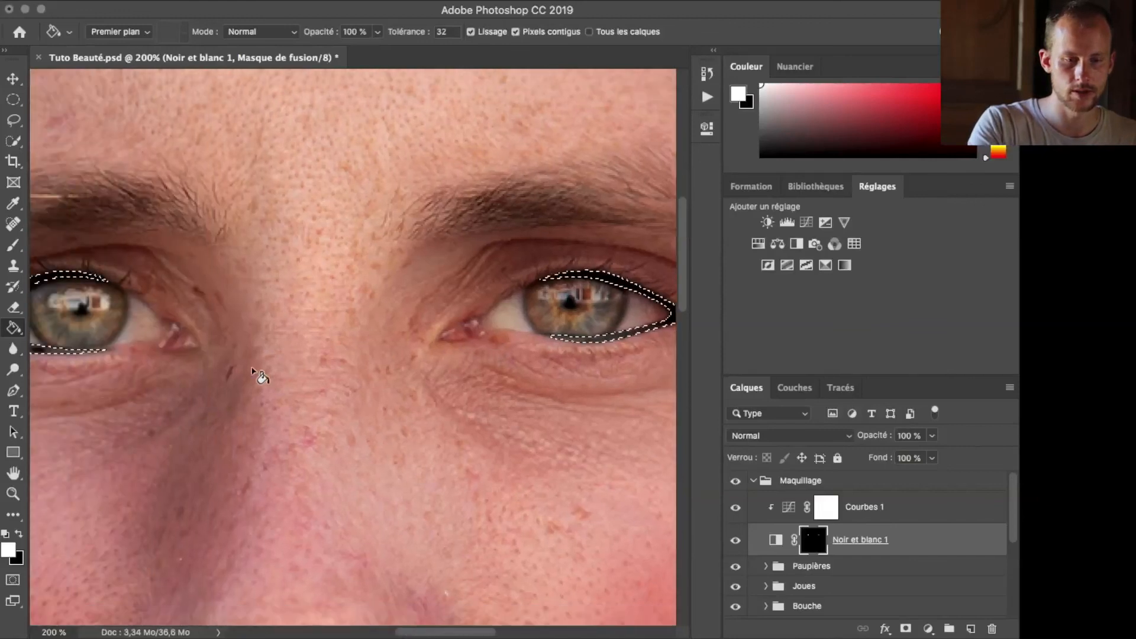
click(121, 306)
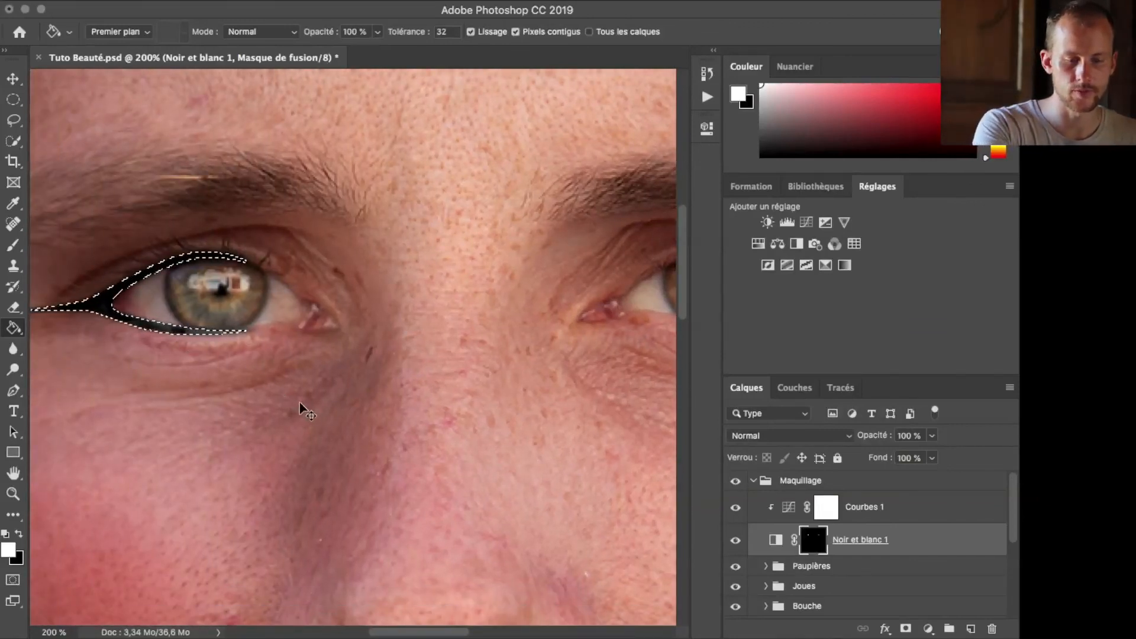
key(ctrl+d)
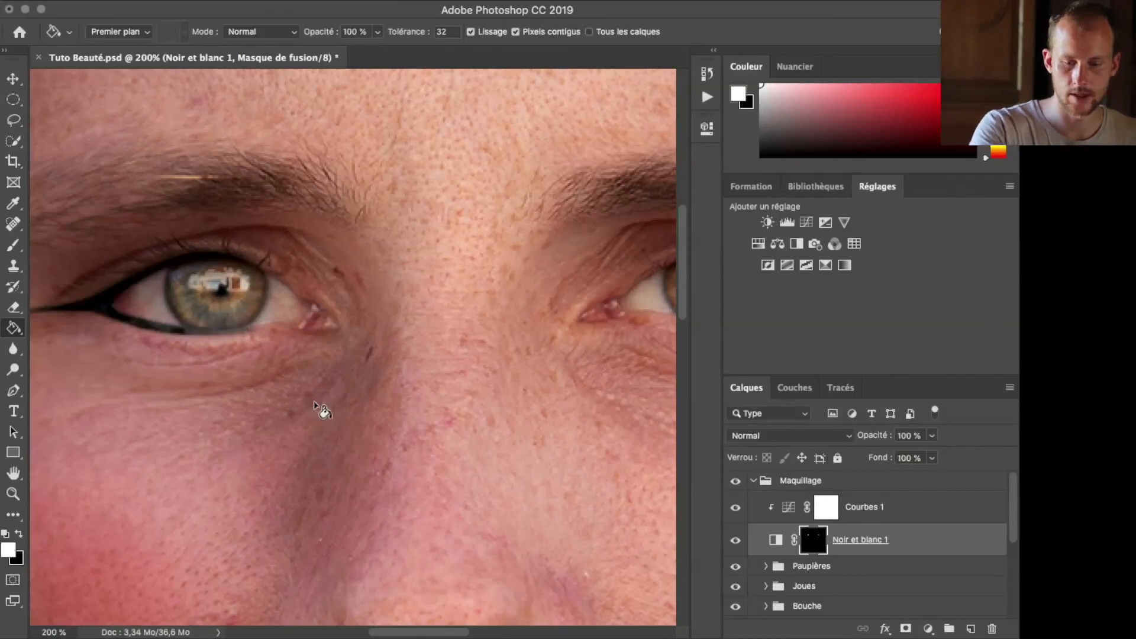
- Collapse the Maquillage group in the layer stack, with the whole portrait in view
key(ctrl+minus)
key(ctrl+minus)
key(ctrl+minus)
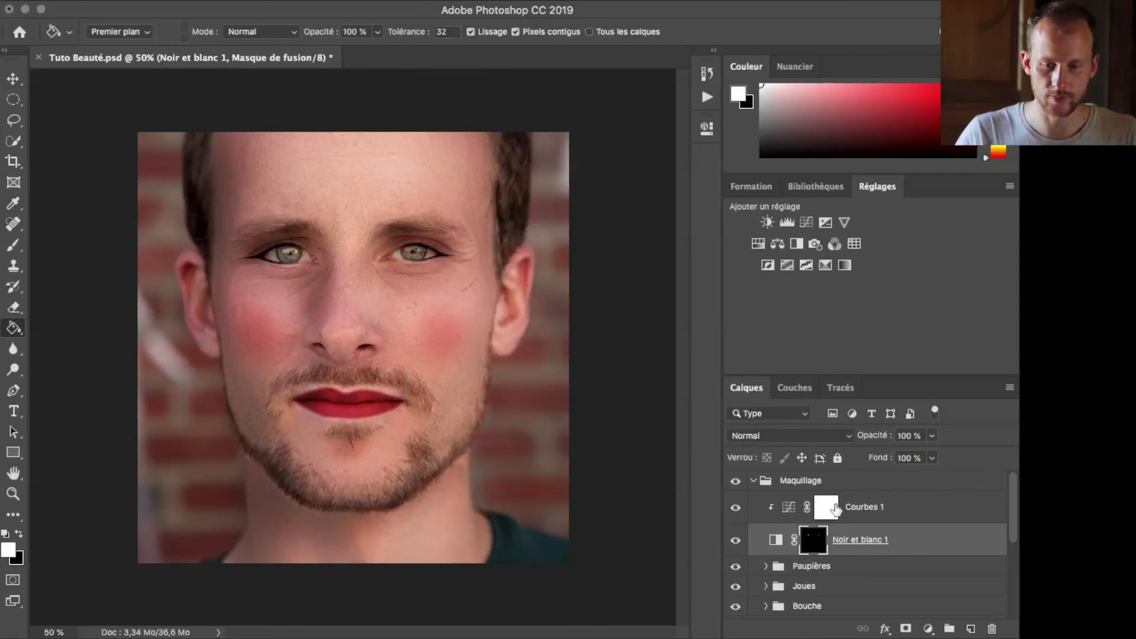
click(754, 481)
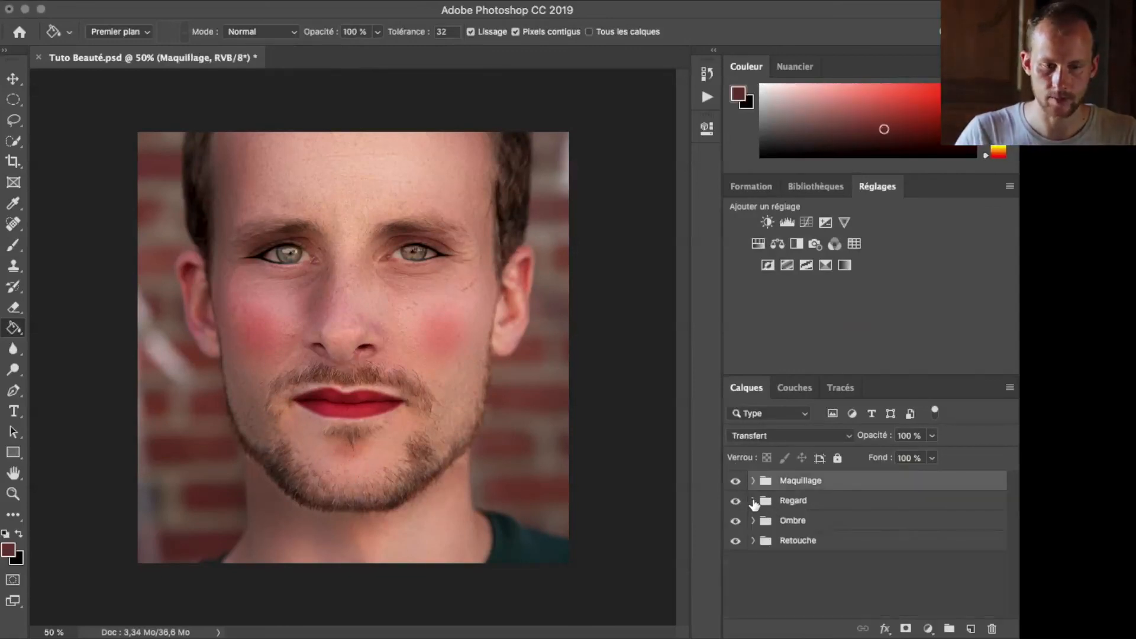